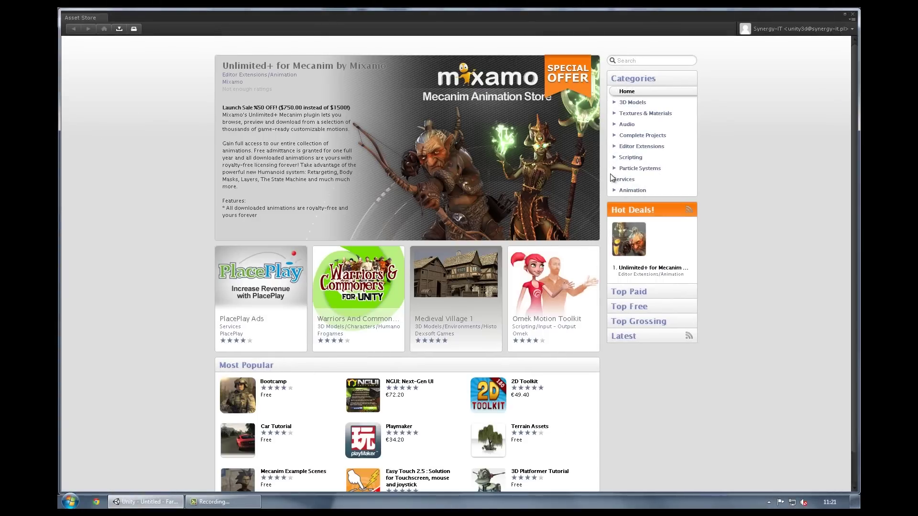
Import the Far West Pack from Complete Projects > Packs and close the Asset Store
{"action": "left_click", "coordinate": [634, 135]}
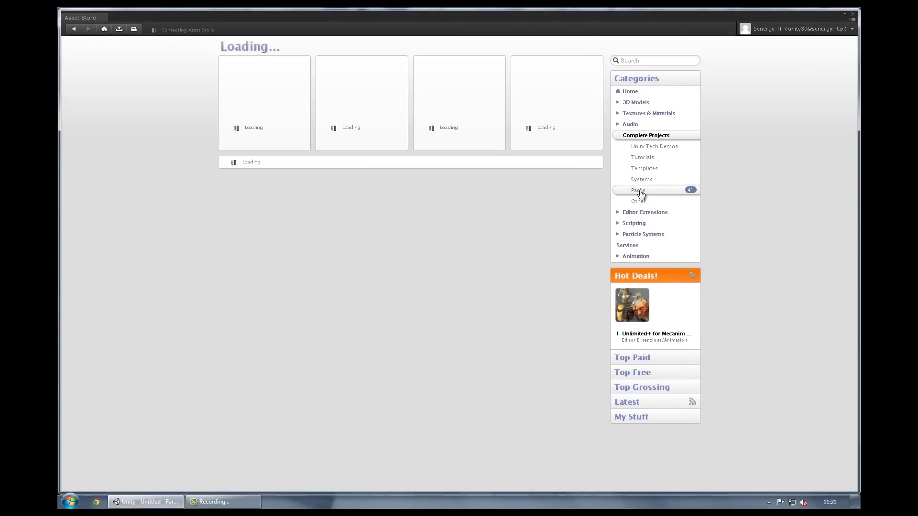
{"action": "left_click", "coordinate": [640, 191]}
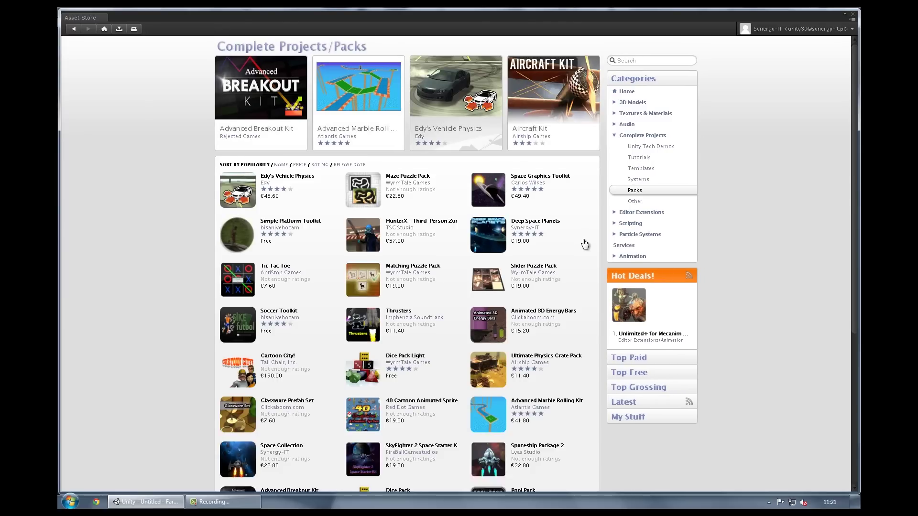
{"action": "scroll", "coordinate": [550, 277], "scroll_direction": "down", "scroll_amount": 2}
{"action": "scroll", "coordinate": [440, 315], "scroll_direction": "down", "scroll_amount": 3}
{"action": "left_click", "coordinate": [387, 354]}
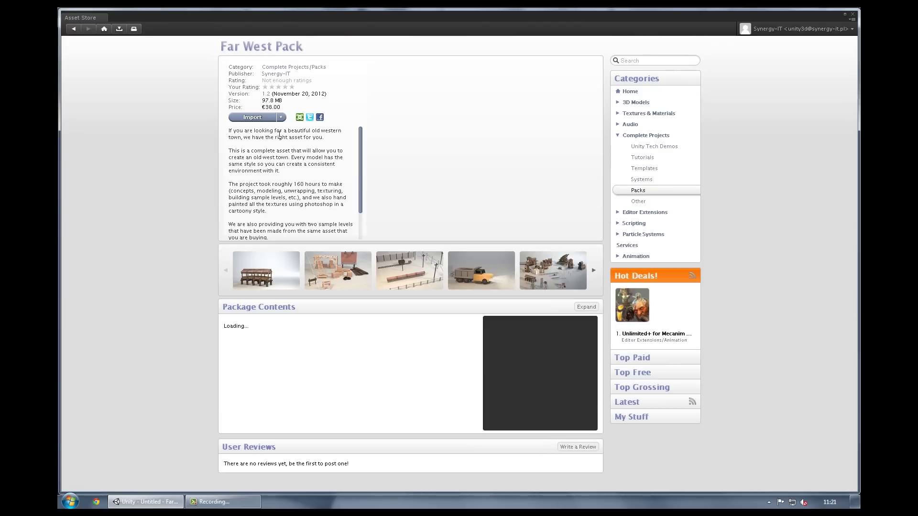
{"action": "left_click", "coordinate": [267, 121]}
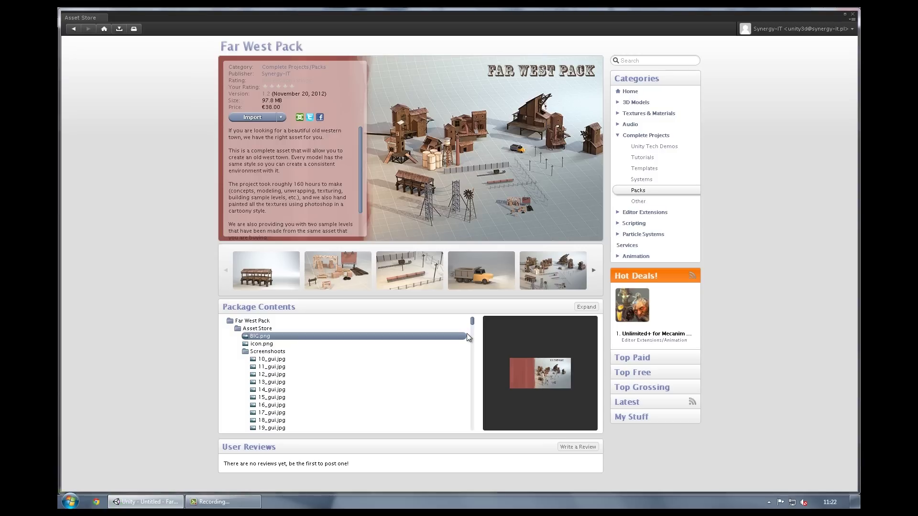
{"action": "left_click", "coordinate": [852, 15]}
Open the Sample Clean scene without saving the untitled scene
{"action": "left_click", "coordinate": [659, 97]}
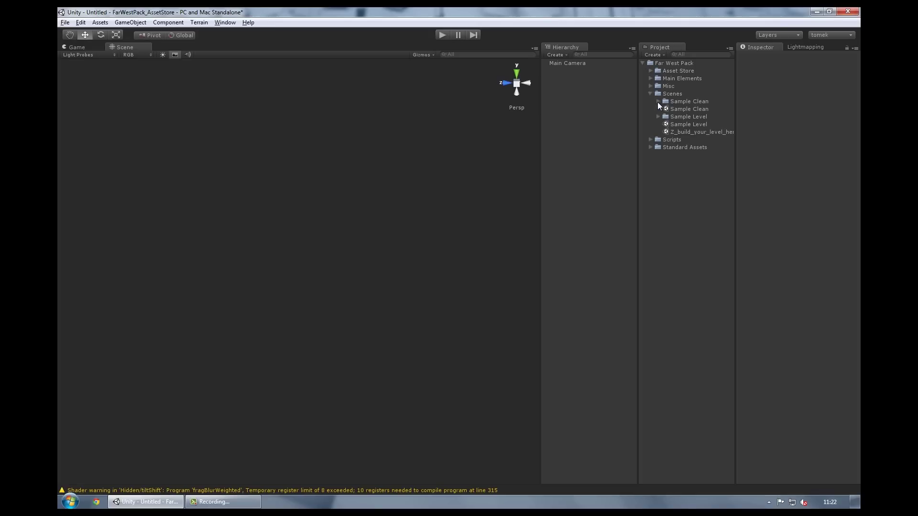
{"action": "double_click", "coordinate": [690, 109]}
{"action": "left_click", "coordinate": [492, 273]}
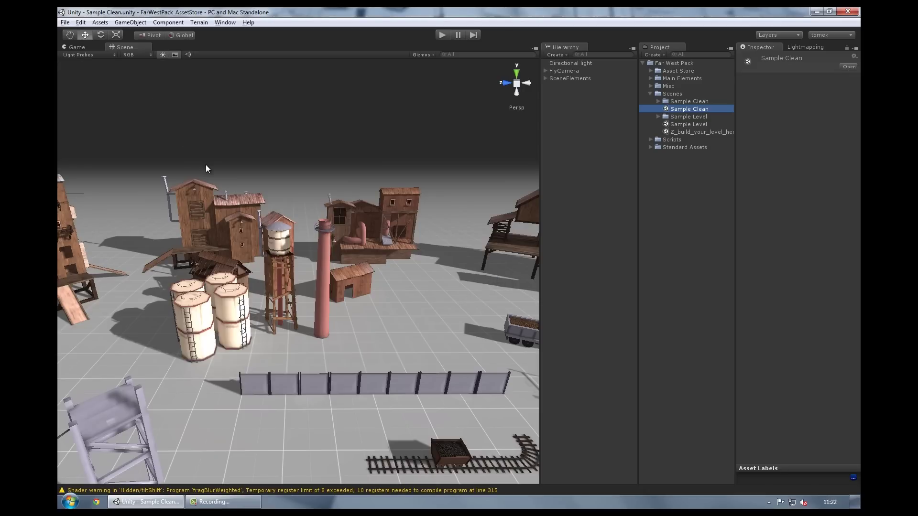
Inspect the SceneElements group, frame the Box_normal crate, then zoom out over the yard
{"action": "left_click", "coordinate": [569, 79]}
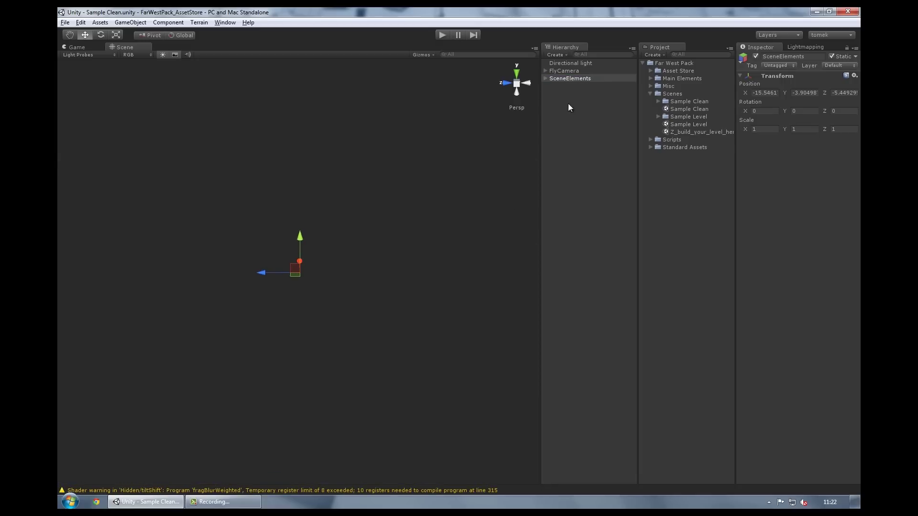
{"action": "left_click", "coordinate": [545, 78]}
{"action": "double_click", "coordinate": [586, 154]}
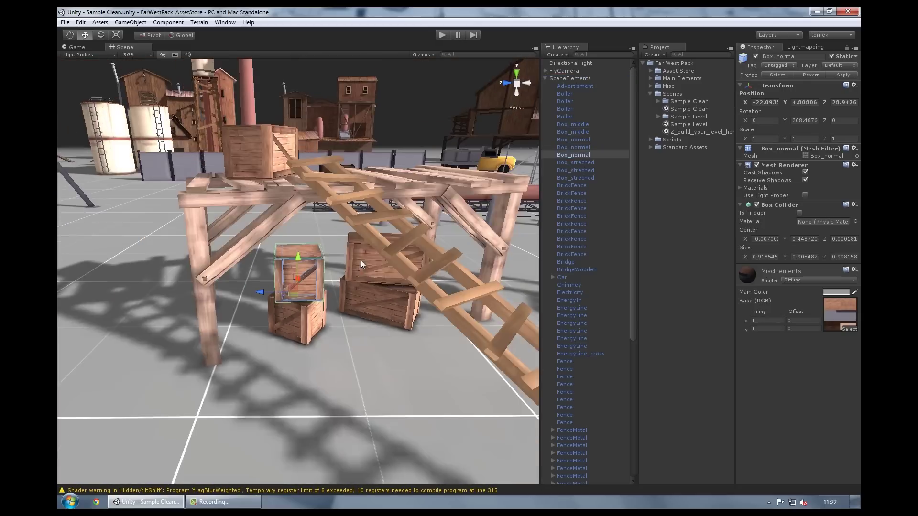
{"action": "left_click", "coordinate": [545, 79]}
{"action": "scroll", "coordinate": [406, 276], "scroll_direction": "down", "scroll_amount": 5}
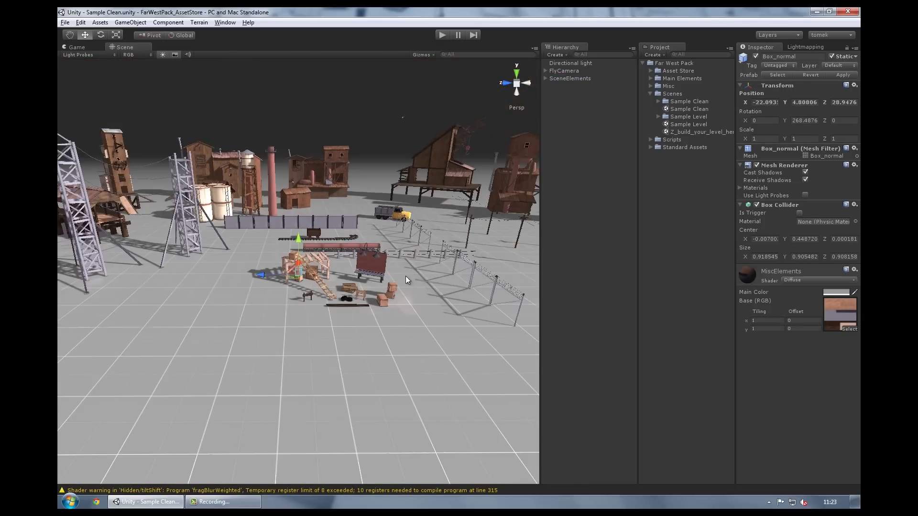
{"action": "scroll", "coordinate": [438, 314], "scroll_direction": "down", "scroll_amount": 3}
{"action": "left_click_drag", "start_coordinate": [439, 314], "coordinate": [257, 304], "text": "alt"}
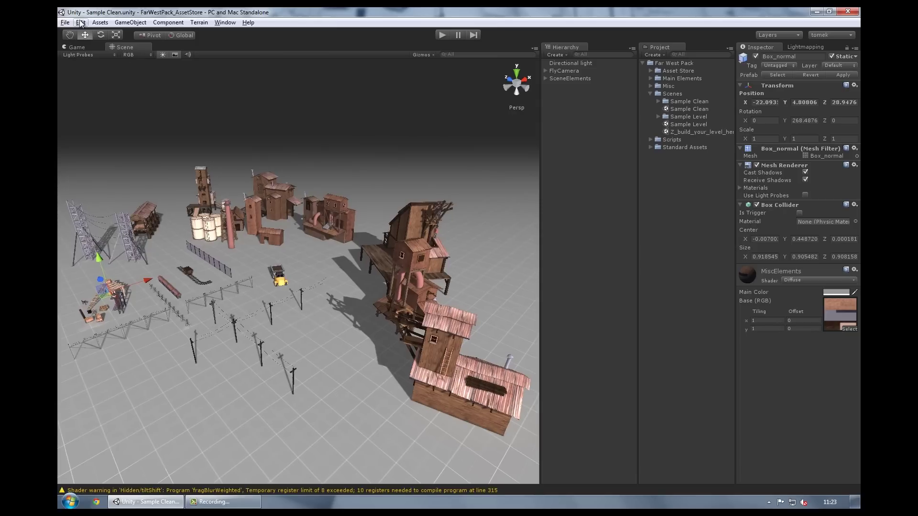
{"action": "left_click", "coordinate": [81, 23]}
Make Fantastic the default quality with 8x Multi Sampling anti-aliasing and Very High shadow resolution
{"action": "mouse_move", "coordinate": [96, 227]}
{"action": "left_click", "coordinate": [225, 303]}
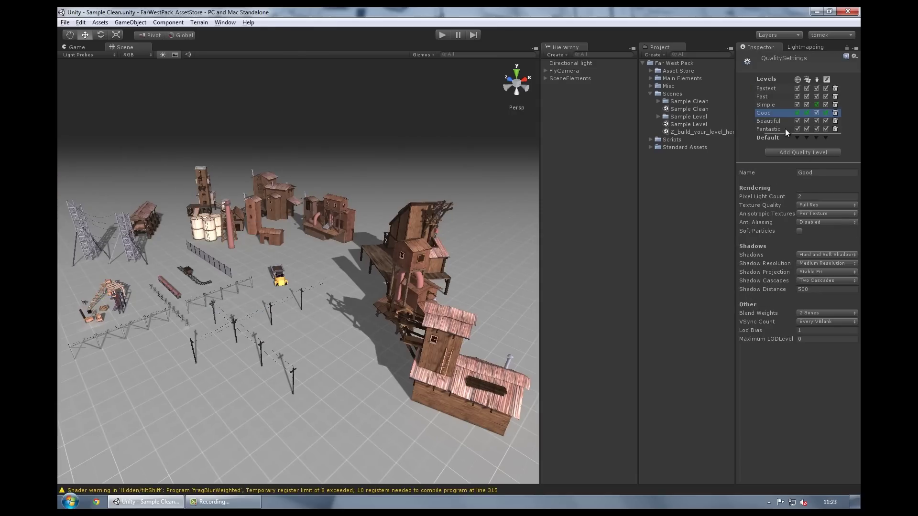
{"action": "left_click", "coordinate": [786, 130]}
{"action": "left_click", "coordinate": [797, 138]}
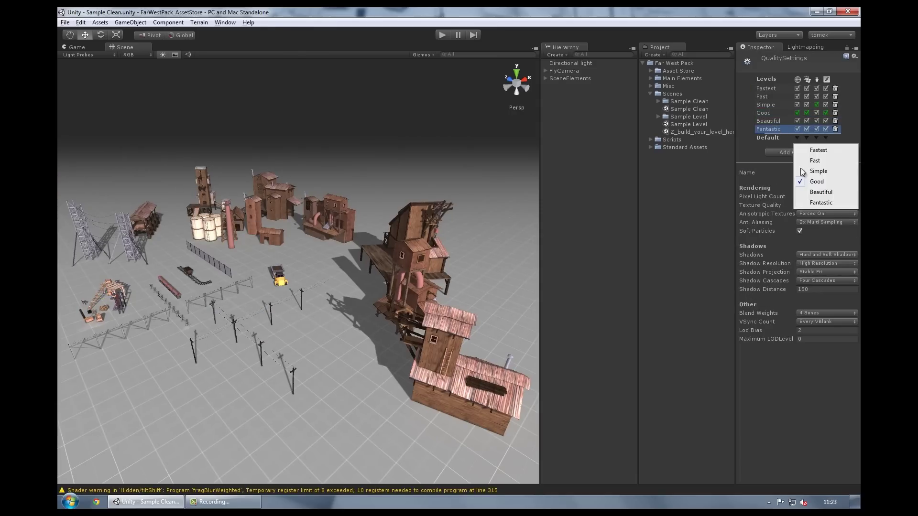
{"action": "left_click", "coordinate": [822, 202]}
{"action": "left_click", "coordinate": [821, 222]}
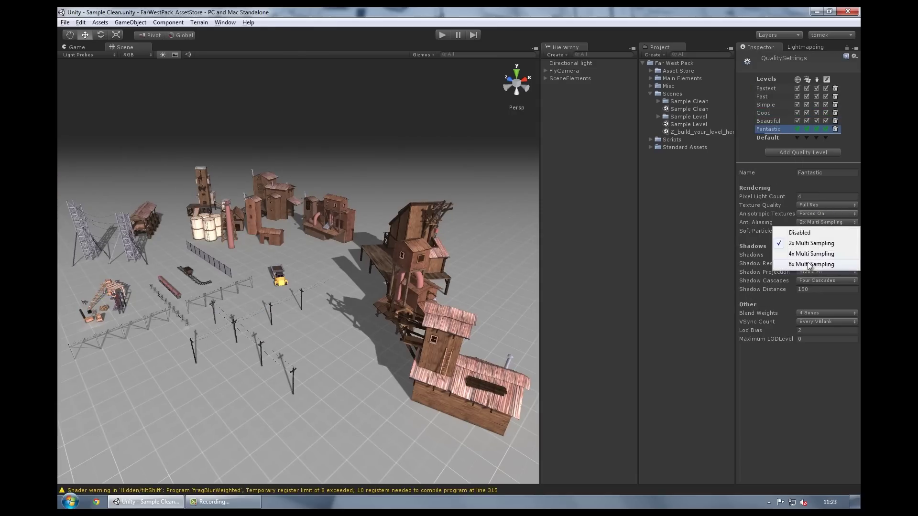
{"action": "left_click", "coordinate": [809, 265]}
{"action": "left_click_drag", "start_coordinate": [497, 265], "coordinate": [375, 306], "text": "alt"}
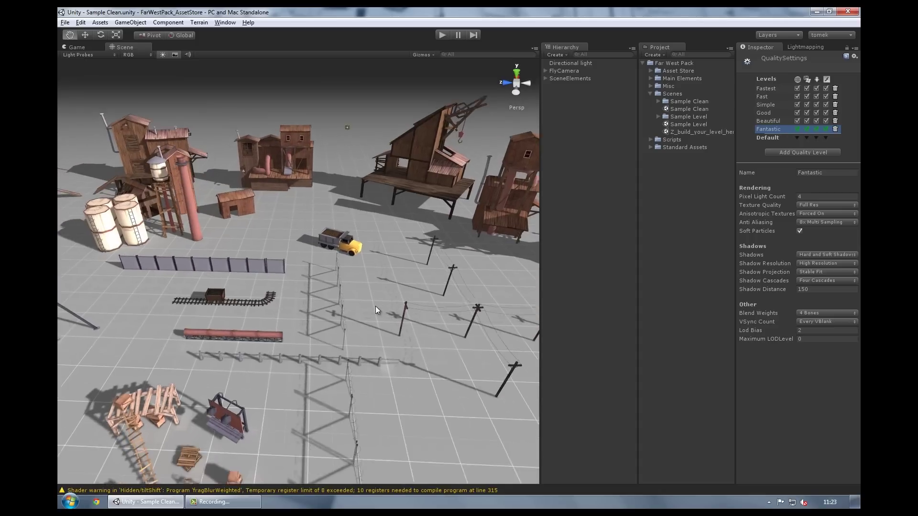
{"action": "left_click", "coordinate": [826, 263]}
{"action": "left_click", "coordinate": [813, 306]}
{"action": "mouse_move", "coordinate": [390, 308]}
{"action": "left_mouse_down", "text": "alt"}
{"action": "mouse_move", "coordinate": [354, 268]}
{"action": "mouse_move", "coordinate": [412, 272]}
{"action": "left_mouse_up", "text": "alt"}
Test the scene in play mode from Game view, then return to the Scene view
{"action": "left_click", "coordinate": [97, 49]}
{"action": "left_click", "coordinate": [443, 35]}
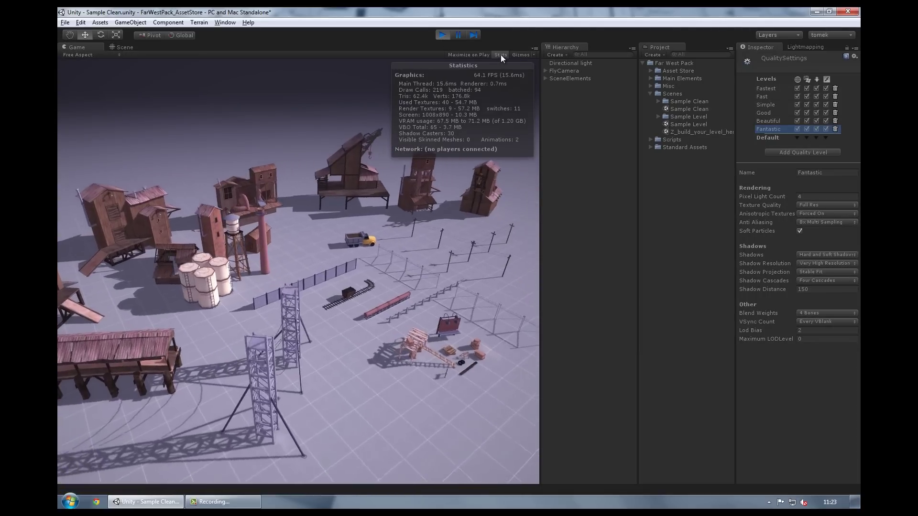
{"action": "left_click", "coordinate": [500, 55]}
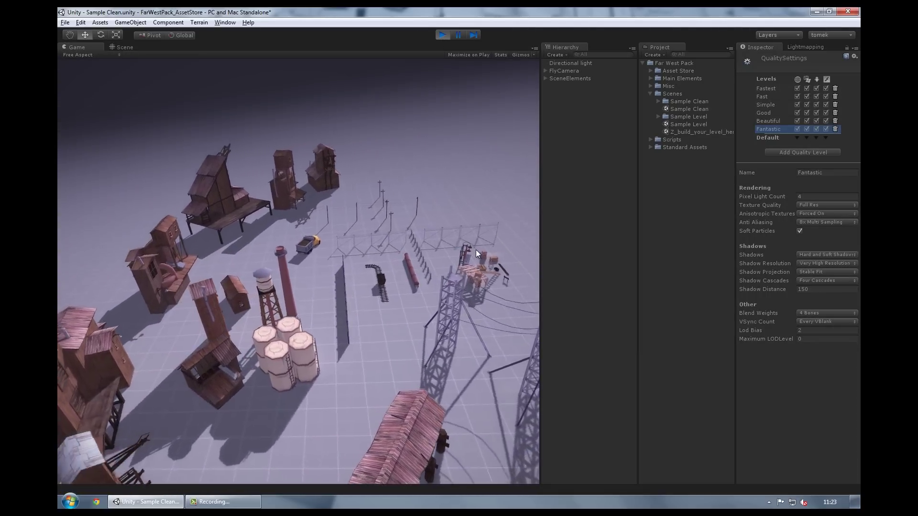
{"action": "left_click", "coordinate": [442, 35]}
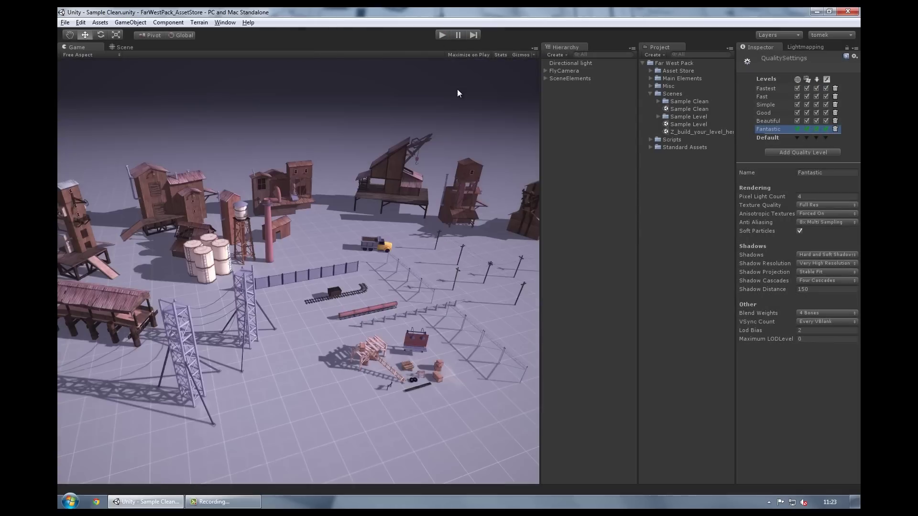
{"action": "left_click", "coordinate": [132, 47]}
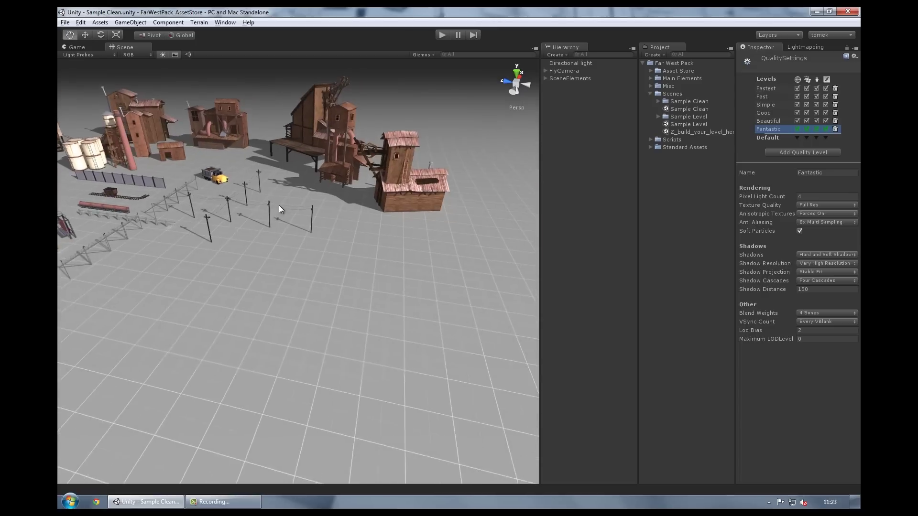
Place a Boiler and a WaterTank from Prefabs > PowerStation on the empty ground
{"action": "left_click", "coordinate": [650, 93]}
{"action": "left_click", "coordinate": [650, 78]}
{"action": "left_click", "coordinate": [658, 102]}
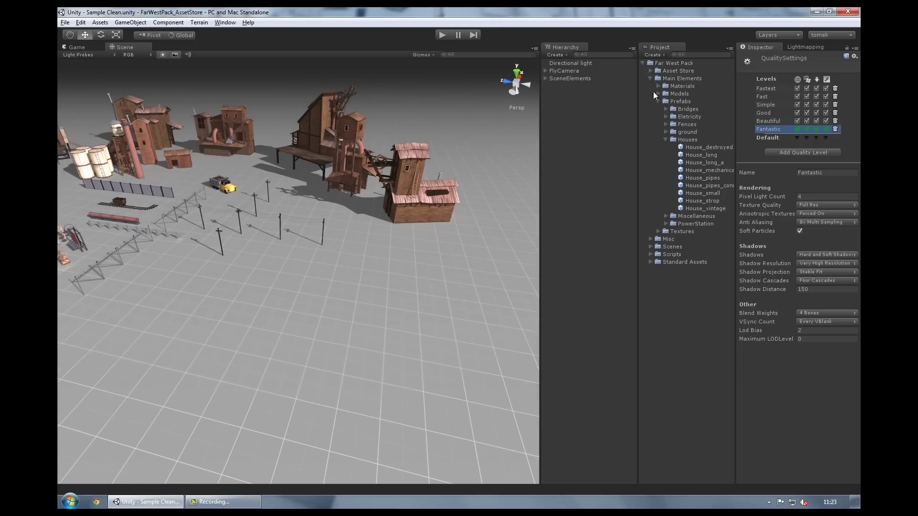
{"action": "left_click", "coordinate": [666, 139]}
{"action": "left_click", "coordinate": [666, 224]}
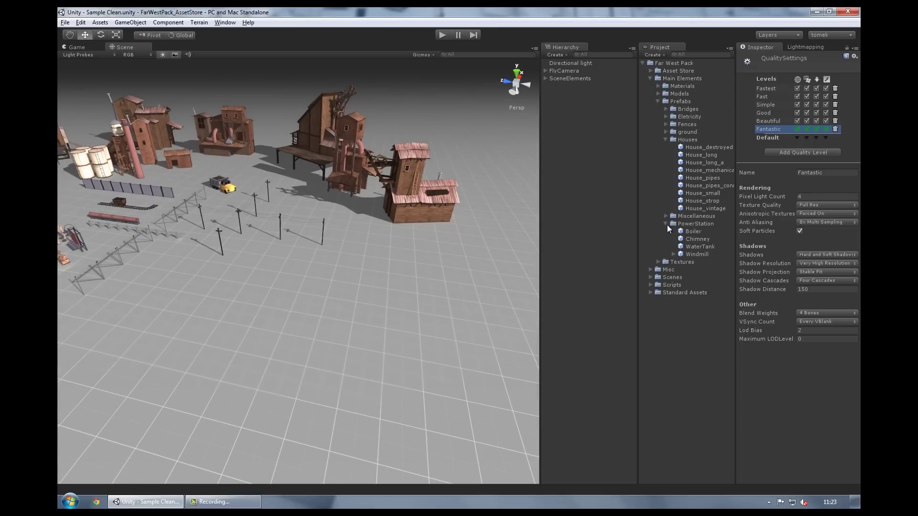
{"action": "left_click", "coordinate": [694, 231]}
{"action": "left_click_drag", "start_coordinate": [698, 238], "coordinate": [469, 311]}
{"action": "left_click", "coordinate": [700, 247]}
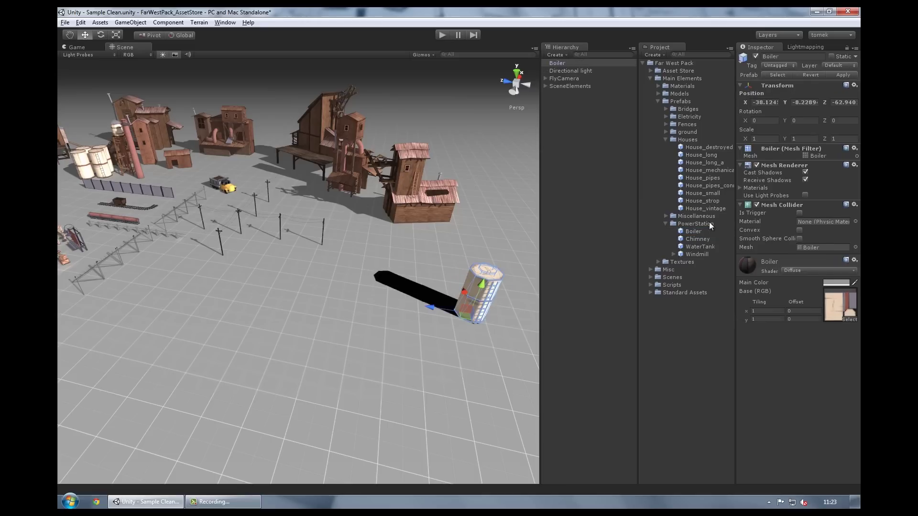
{"action": "mouse_move", "coordinate": [702, 252]}
{"action": "left_mouse_down"}
{"action": "mouse_move", "coordinate": [351, 389]}
{"action": "mouse_move", "coordinate": [325, 363]}
{"action": "mouse_move", "coordinate": [460, 320]}
{"action": "mouse_move", "coordinate": [243, 334]}
{"action": "mouse_move", "coordinate": [483, 337]}
{"action": "left_mouse_up"}
Place a Box_normal crate from the Miscellaneous prefabs near the boiler
{"action": "left_click", "coordinate": [699, 247]}
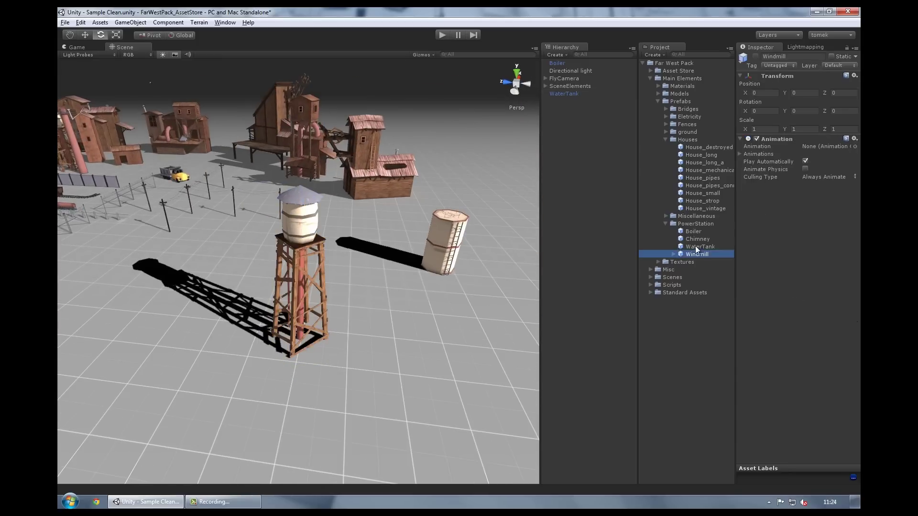
{"action": "left_click", "coordinate": [697, 239]}
{"action": "left_click", "coordinate": [665, 216]}
{"action": "left_click", "coordinate": [700, 231]}
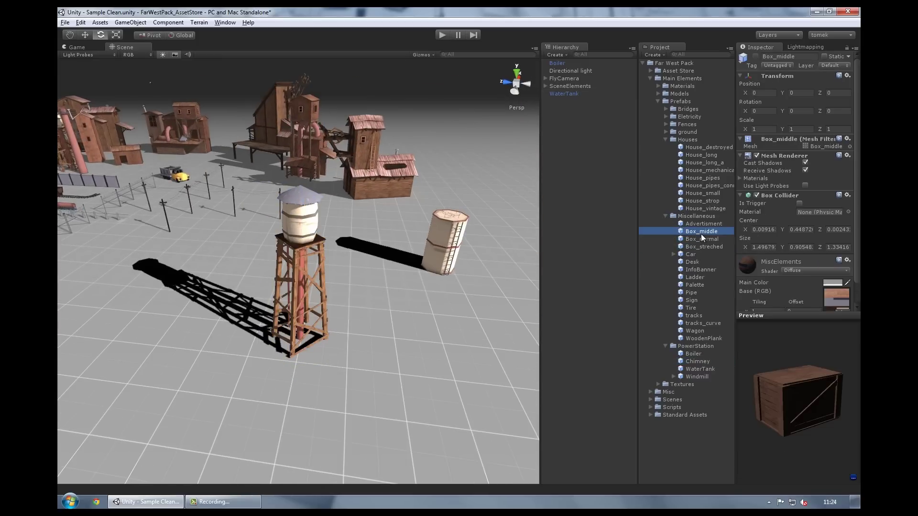
{"action": "left_click", "coordinate": [702, 239]}
{"action": "mouse_move", "coordinate": [704, 240]}
{"action": "left_mouse_down"}
{"action": "mouse_move", "coordinate": [437, 345]}
{"action": "mouse_move", "coordinate": [448, 339]}
{"action": "left_mouse_up"}
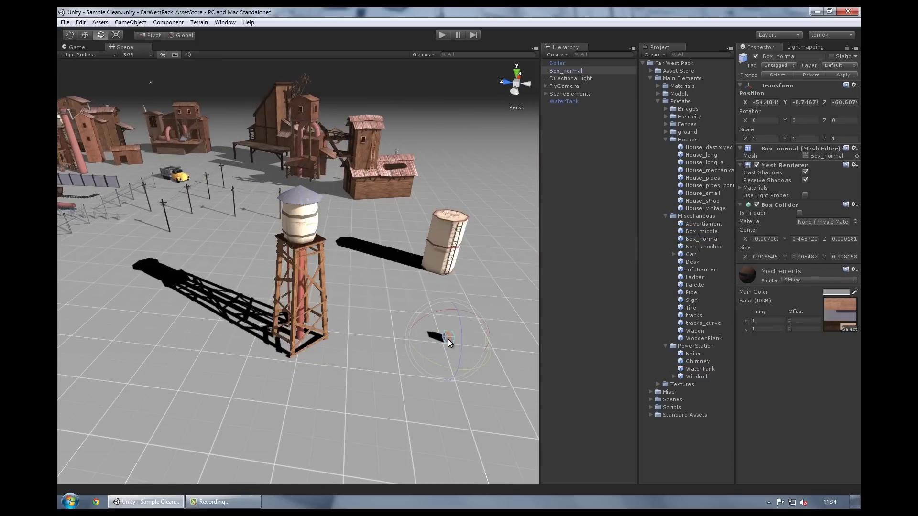
{"action": "key", "text": "f"}
Duplicate the crate twice and arrange the copies into a three-crate pyramid
{"action": "key", "text": "w"}
{"action": "key", "text": "ctrl+d"}
{"action": "mouse_move", "coordinate": [309, 325]}
{"action": "left_mouse_down"}
{"action": "mouse_move", "coordinate": [444, 309]}
{"action": "mouse_move", "coordinate": [467, 328]}
{"action": "mouse_move", "coordinate": [437, 229]}
{"action": "mouse_move", "coordinate": [392, 192]}
{"action": "left_mouse_up"}
{"action": "key", "text": "e"}
{"action": "key", "text": "w"}
{"action": "key", "text": "ctrl+d"}
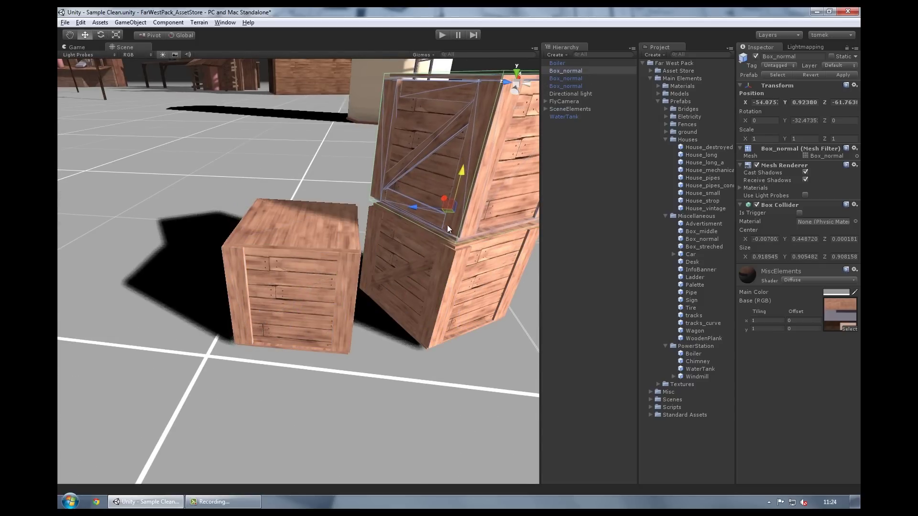
{"action": "right_click_drag", "start_coordinate": [392, 188], "coordinate": [260, 361], "text": "alt"}
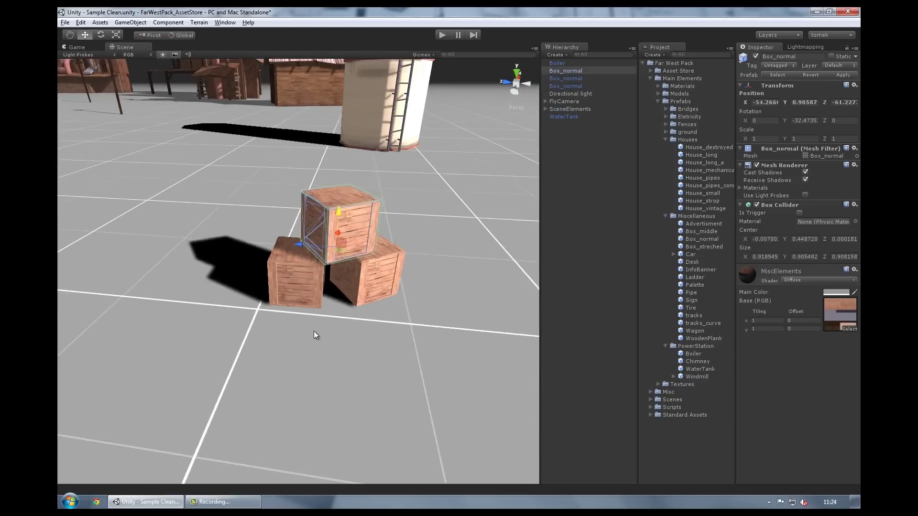
{"action": "left_click_drag", "start_coordinate": [260, 360], "coordinate": [317, 182], "text": "alt"}
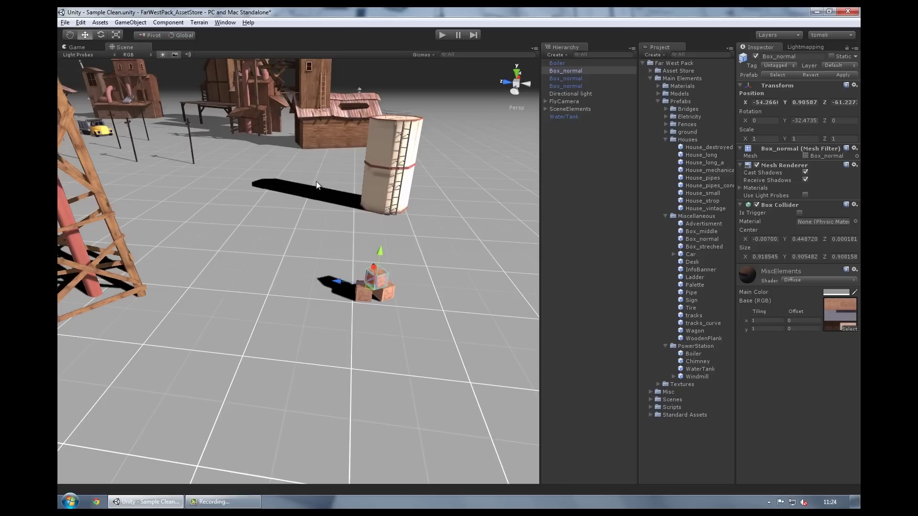
Lower the directional light's shadow strength to 0.4 and preview the town in play mode
{"action": "left_click", "coordinate": [567, 93]}
{"action": "mouse_move", "coordinate": [450, 229]}
{"action": "left_mouse_down", "text": "alt"}
{"action": "mouse_move", "coordinate": [320, 260]}
{"action": "mouse_move", "coordinate": [486, 250]}
{"action": "left_mouse_up", "text": "alt"}
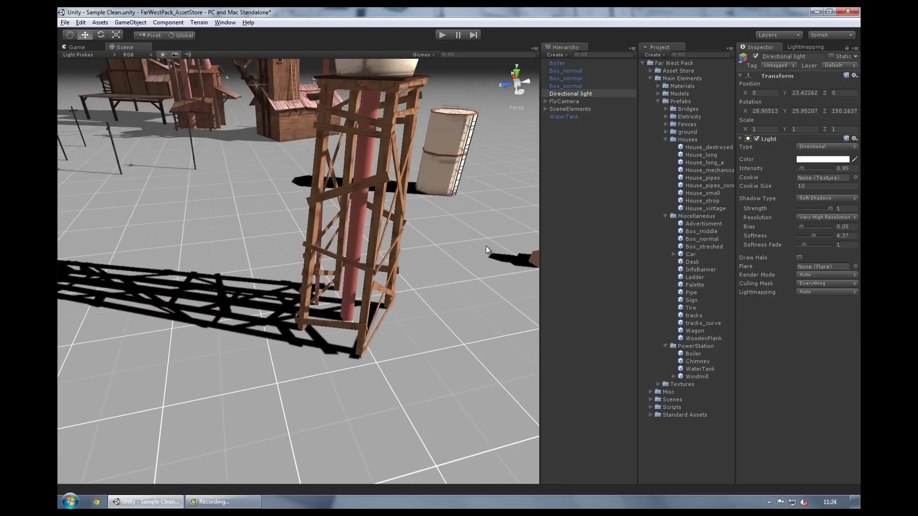
{"action": "left_click_drag", "start_coordinate": [833, 209], "coordinate": [810, 208]}
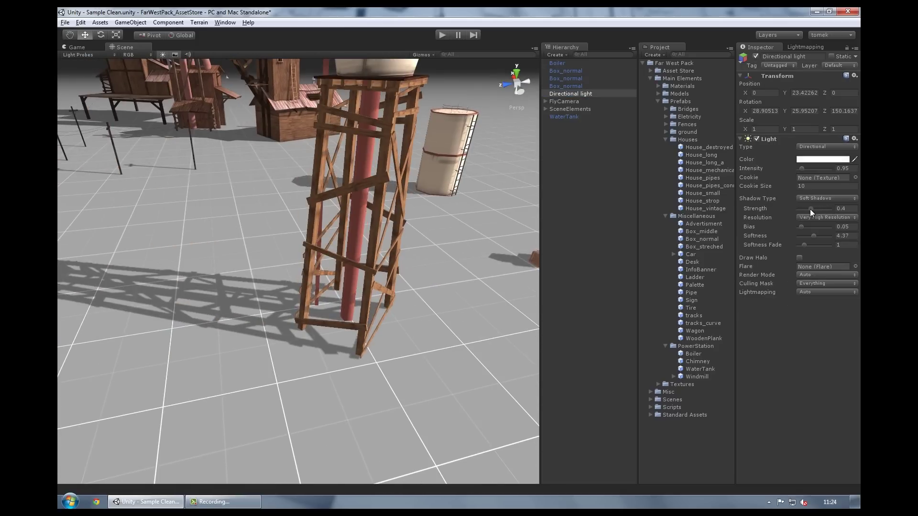
{"action": "scroll", "coordinate": [400, 243], "scroll_direction": "down", "scroll_amount": 10}
{"action": "mouse_move", "coordinate": [464, 242]}
{"action": "left_mouse_down", "text": "alt"}
{"action": "mouse_move", "coordinate": [264, 248]}
{"action": "mouse_move", "coordinate": [415, 265]}
{"action": "left_mouse_up", "text": "alt"}
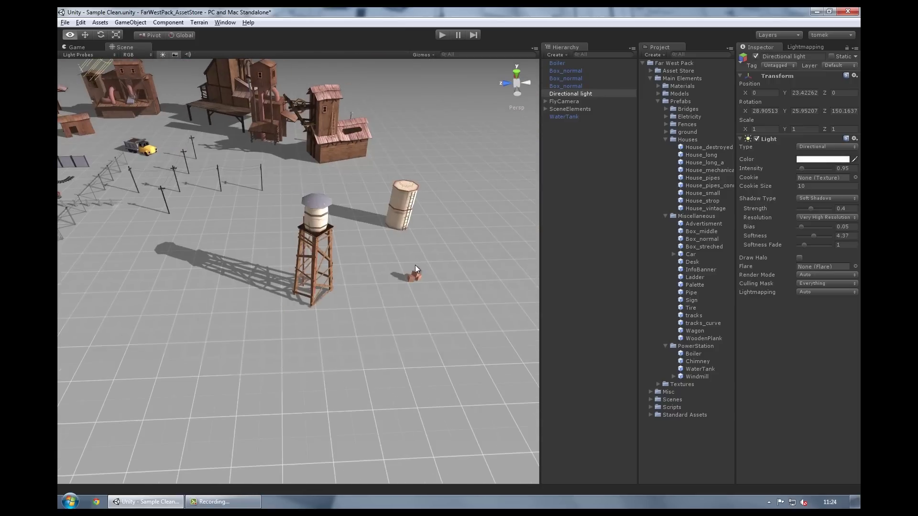
{"action": "left_click", "coordinate": [441, 35]}
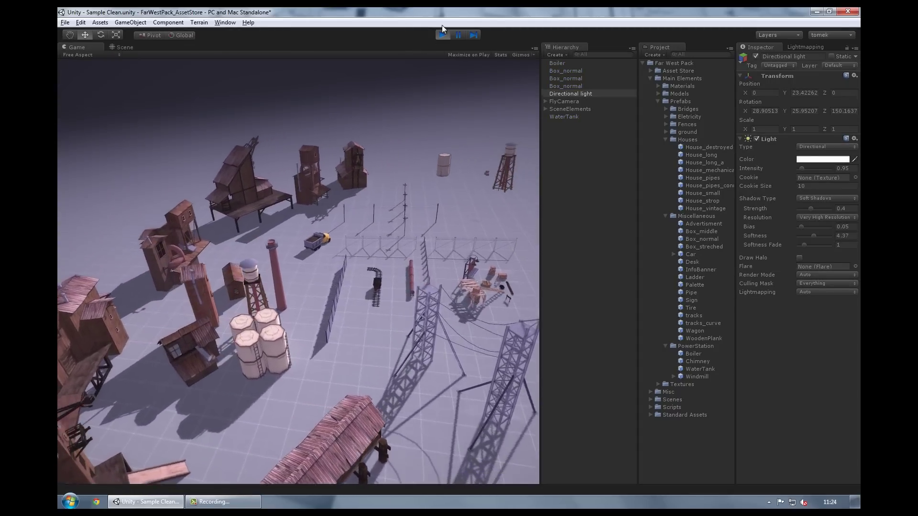
{"action": "left_click", "coordinate": [442, 35]}
Set the quality Shadow Distance to 500 and play-test the level's shadows
{"action": "left_click", "coordinate": [81, 23]}
{"action": "mouse_move", "coordinate": [148, 230]}
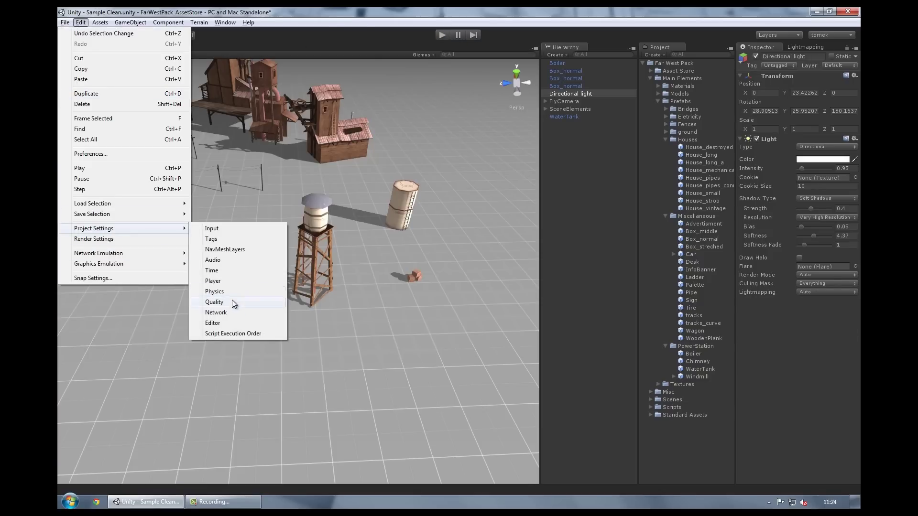
{"action": "left_click", "coordinate": [214, 302]}
{"action": "type", "text": "500"}
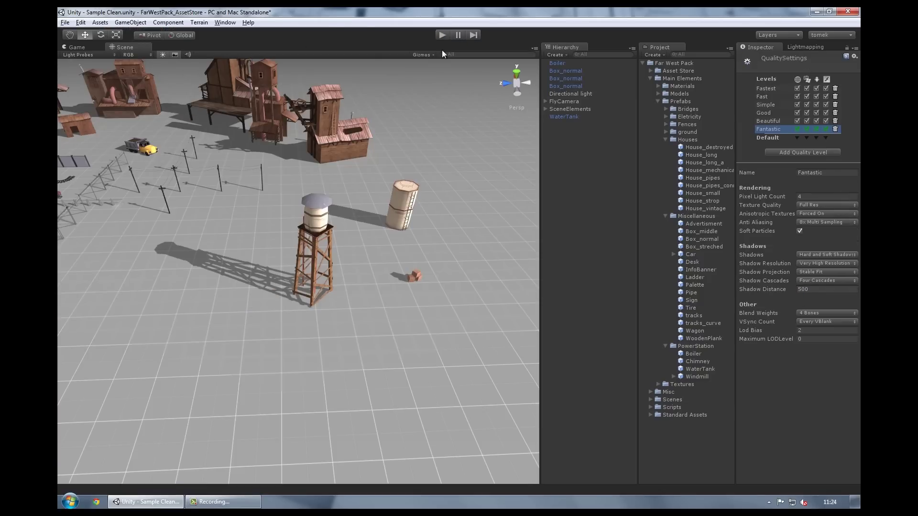
{"action": "left_click", "coordinate": [442, 35]}
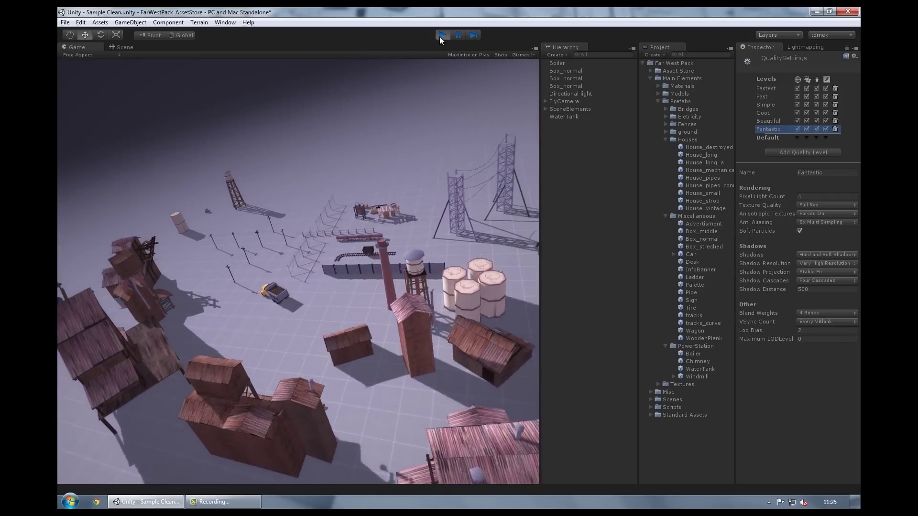
{"action": "left_click", "coordinate": [440, 36]}
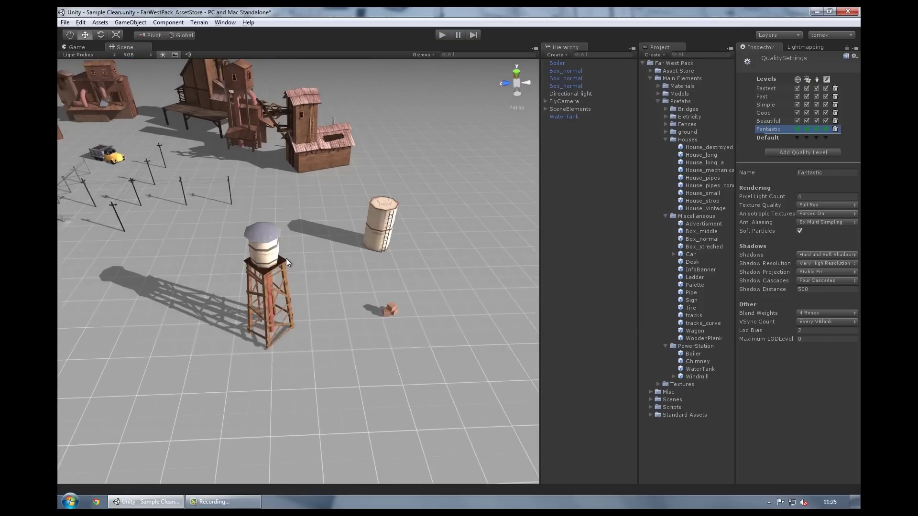
{"action": "right_click_drag", "start_coordinate": [285, 262], "coordinate": [323, 293], "text": "alt"}
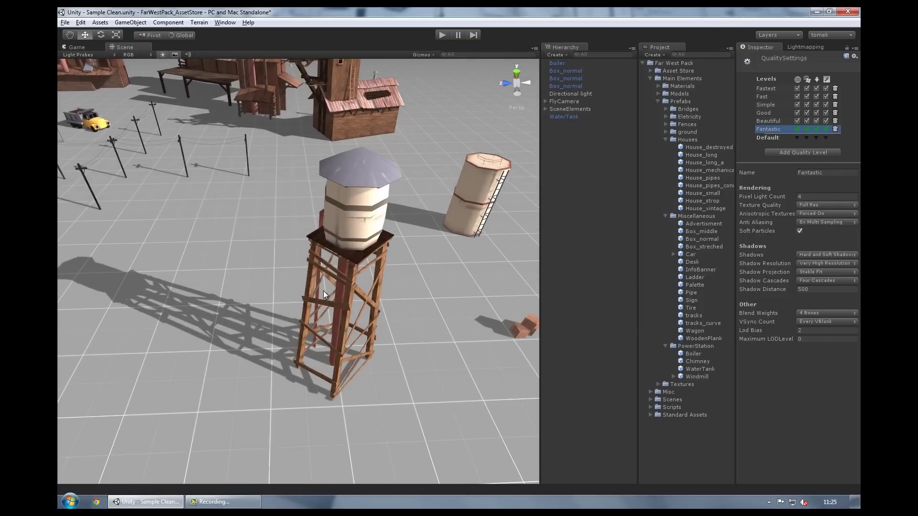
Open the Lightmapping window and select the water tank, undoing an accidental House_vintage move
{"action": "left_click", "coordinate": [806, 47]}
{"action": "right_click_drag", "start_coordinate": [403, 302], "coordinate": [357, 132]}
{"action": "left_click", "coordinate": [357, 133]}
{"action": "left_click_drag", "start_coordinate": [335, 152], "coordinate": [415, 152]}
{"action": "key", "text": "ctrl+z"}
{"action": "left_click", "coordinate": [388, 357]}
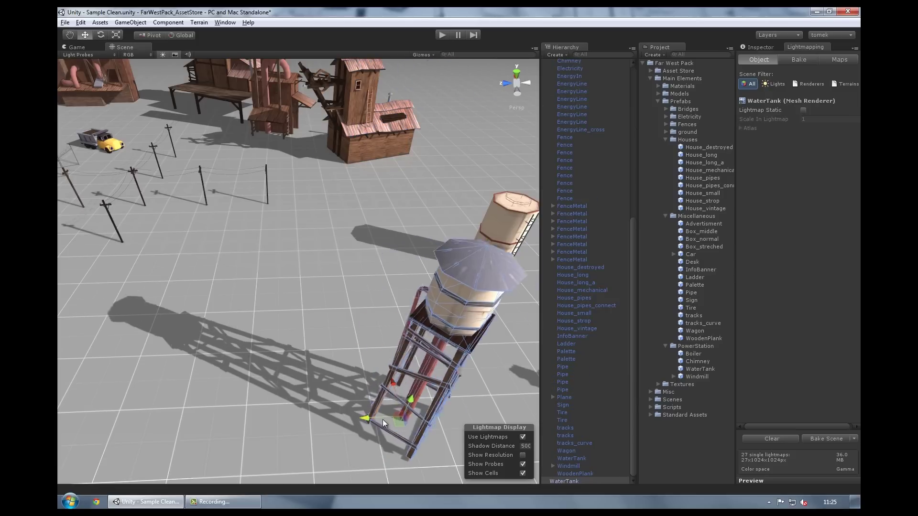
Clear the existing baked lightmaps from the Bake settings
{"action": "left_click", "coordinate": [799, 60]}
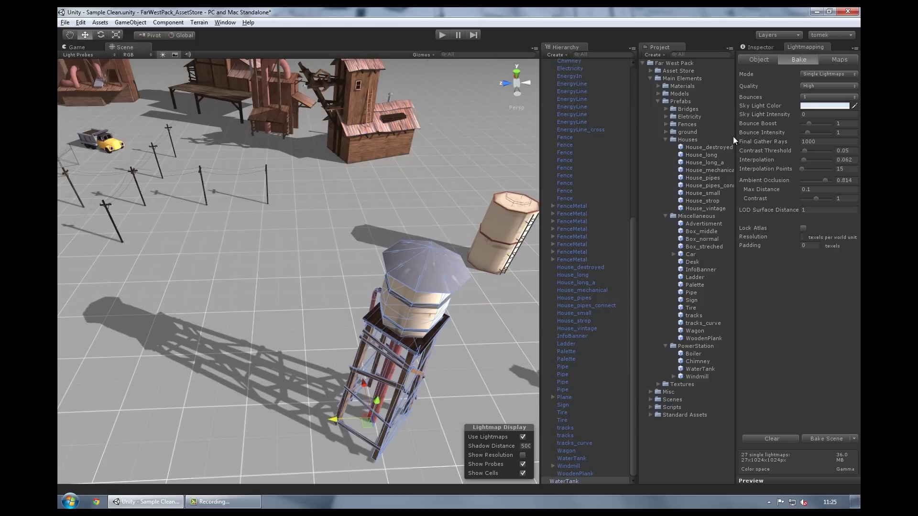
{"action": "scroll", "coordinate": [397, 355], "scroll_direction": "down", "scroll_amount": 3}
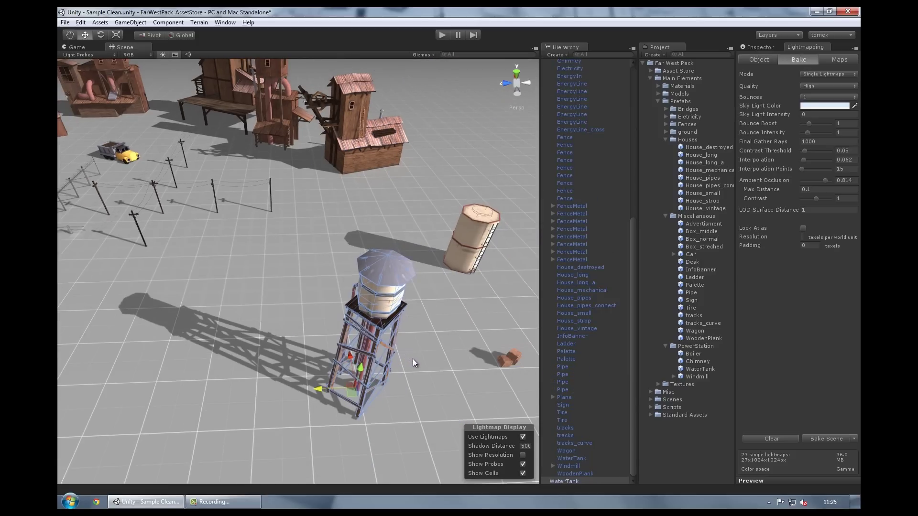
{"action": "scroll", "coordinate": [412, 358], "scroll_direction": "down", "scroll_amount": 2}
{"action": "left_click", "coordinate": [837, 62]}
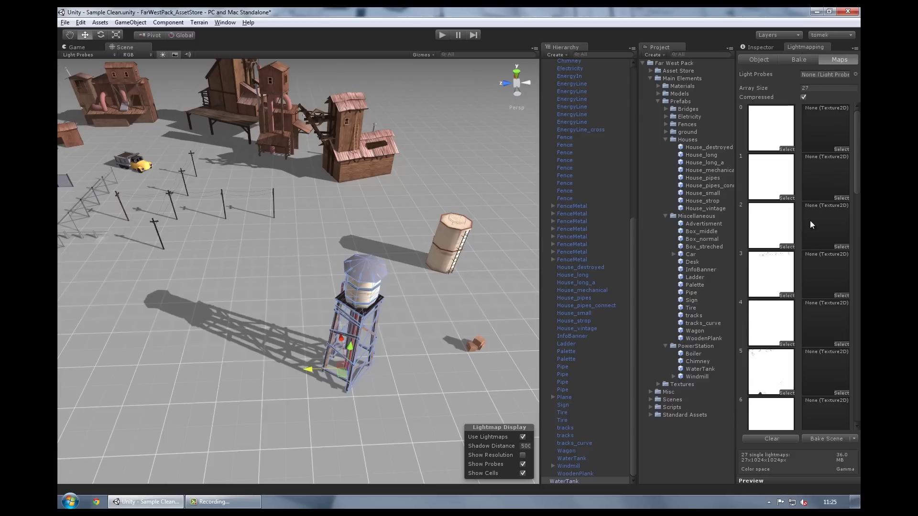
{"action": "left_click", "coordinate": [805, 59]}
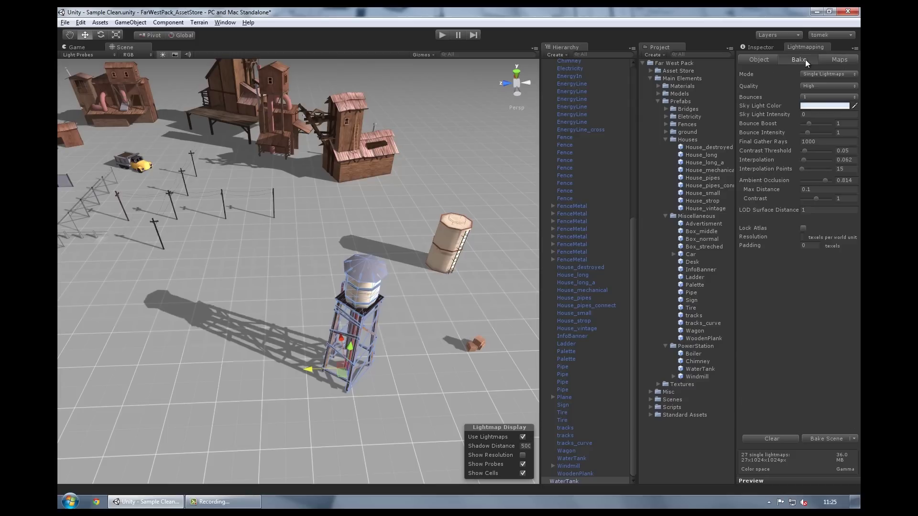
{"action": "left_click", "coordinate": [764, 438]}
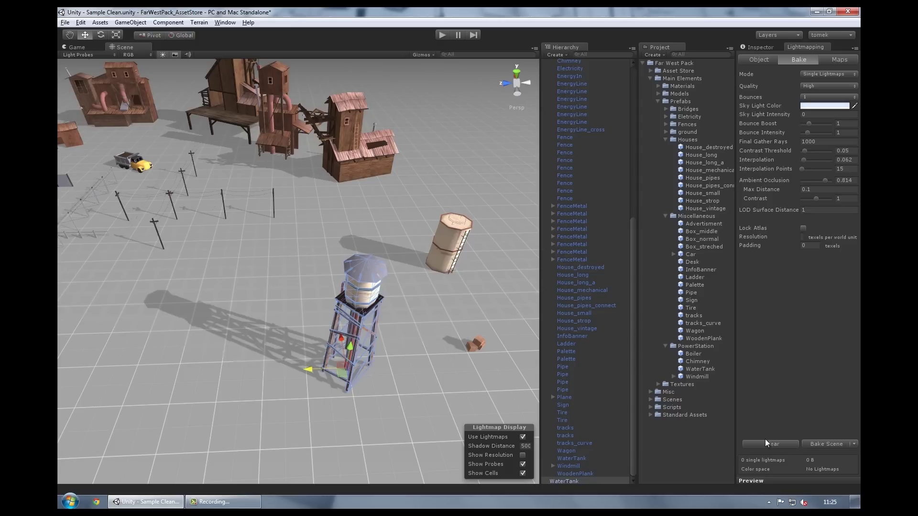
{"action": "left_click", "coordinate": [830, 58]}
Raise the directional light's shadow strength and start a new lightmap bake
{"action": "mouse_move", "coordinate": [299, 371]}
{"action": "middle_mouse_down"}
{"action": "mouse_move", "coordinate": [420, 334]}
{"action": "mouse_move", "coordinate": [351, 324]}
{"action": "middle_mouse_up"}
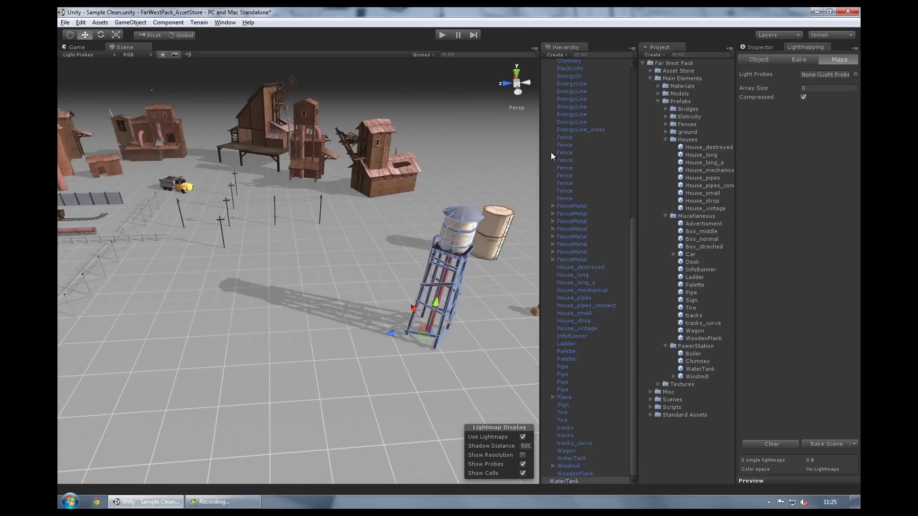
{"action": "scroll", "coordinate": [551, 152], "scroll_direction": "up", "scroll_amount": 10}
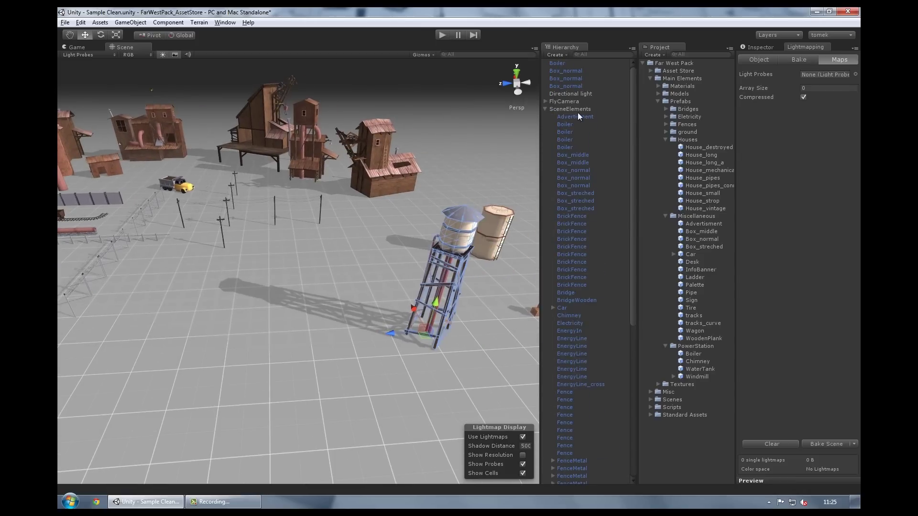
{"action": "left_click", "coordinate": [571, 94]}
{"action": "left_click_drag", "start_coordinate": [811, 209], "coordinate": [825, 213]}
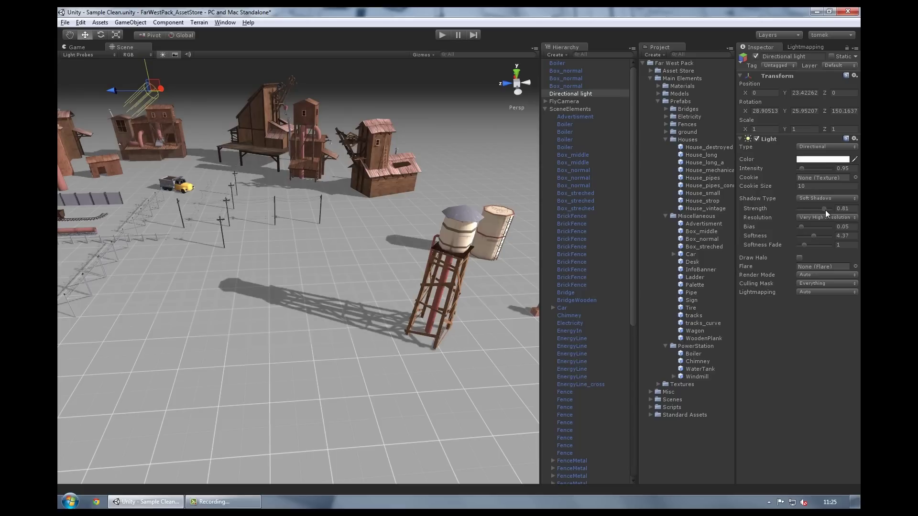
{"action": "left_click", "coordinate": [793, 48]}
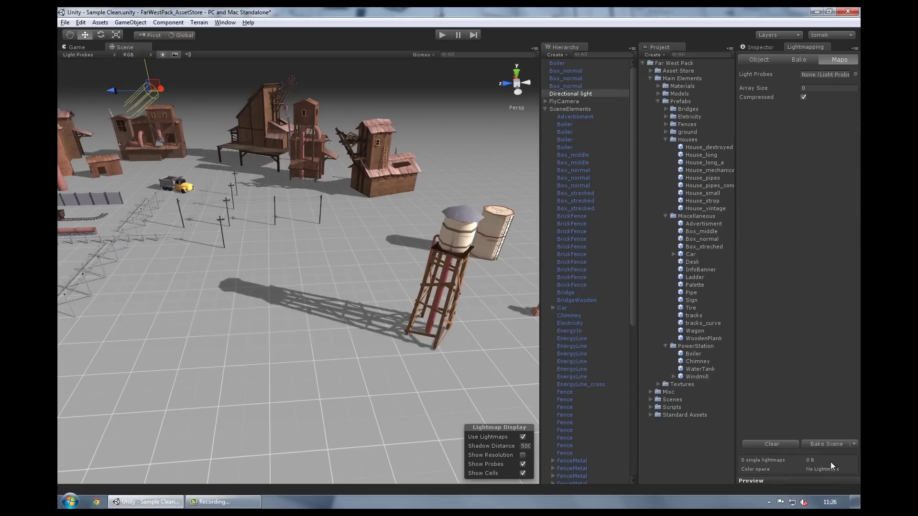
{"action": "left_click", "coordinate": [807, 443]}
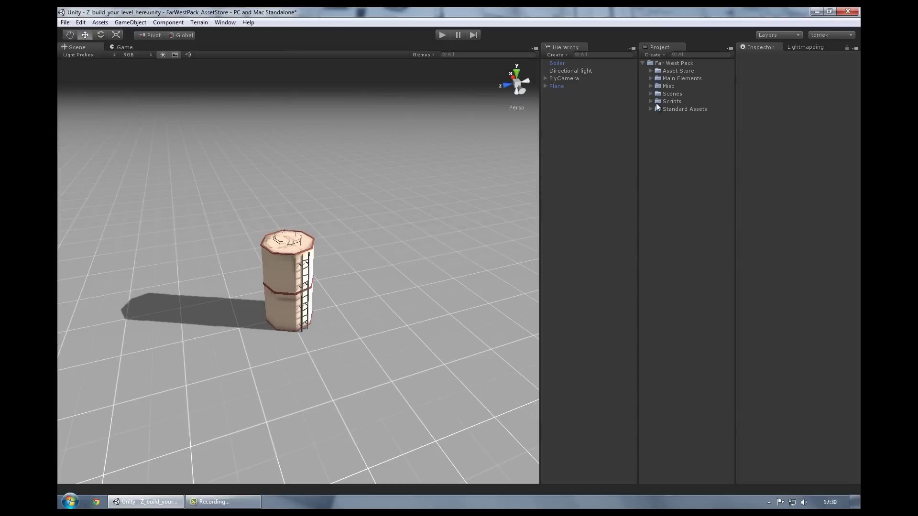
Place the House_strop prefab into the scene and get ready to rotate it
{"action": "left_click", "coordinate": [650, 79]}
{"action": "left_click", "coordinate": [658, 86]}
{"action": "left_click", "coordinate": [658, 101], "text": "alt"}
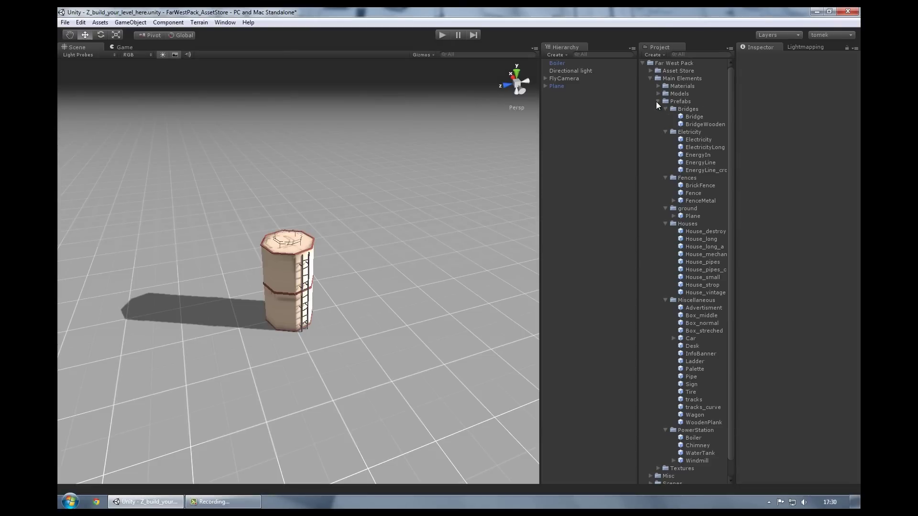
{"action": "scroll", "coordinate": [698, 228], "scroll_direction": "down", "scroll_amount": 1}
{"action": "left_click", "coordinate": [710, 237]}
{"action": "left_click", "coordinate": [710, 229]}
{"action": "left_click", "coordinate": [709, 222]}
{"action": "left_click", "coordinate": [709, 213]}
{"action": "mouse_move", "coordinate": [713, 268]}
{"action": "left_mouse_down"}
{"action": "mouse_move", "coordinate": [206, 225]}
{"action": "mouse_move", "coordinate": [68, 236]}
{"action": "left_mouse_up"}
{"action": "key", "text": "e"}
{"action": "left_click_drag", "start_coordinate": [187, 194], "coordinate": [329, 263], "text": "alt"}
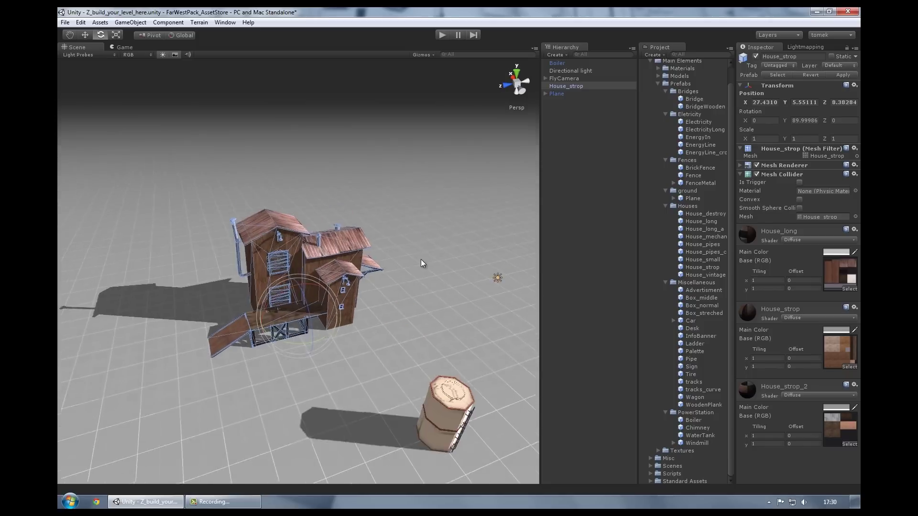
Place a Car at House_strop's front corner and nudge it closer to the house
{"action": "left_click", "coordinate": [571, 70]}
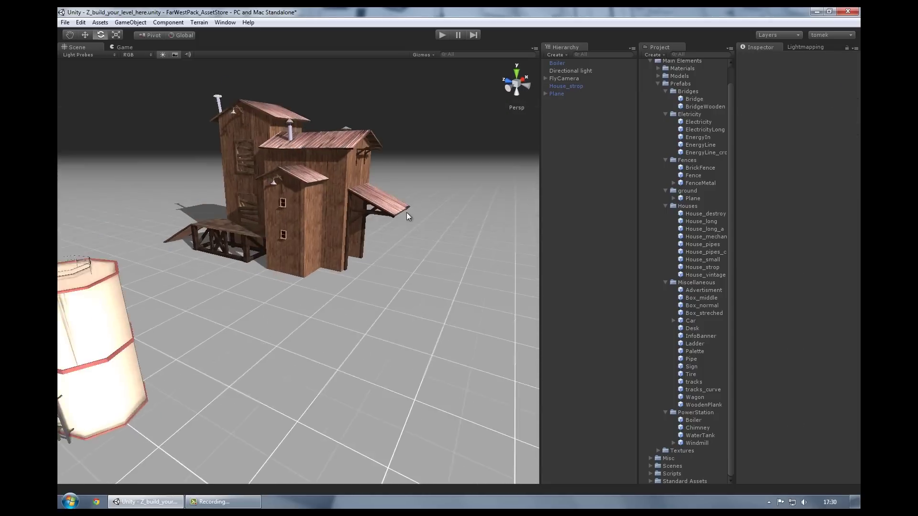
{"action": "left_click_drag", "start_coordinate": [427, 93], "coordinate": [459, 214], "text": "alt"}
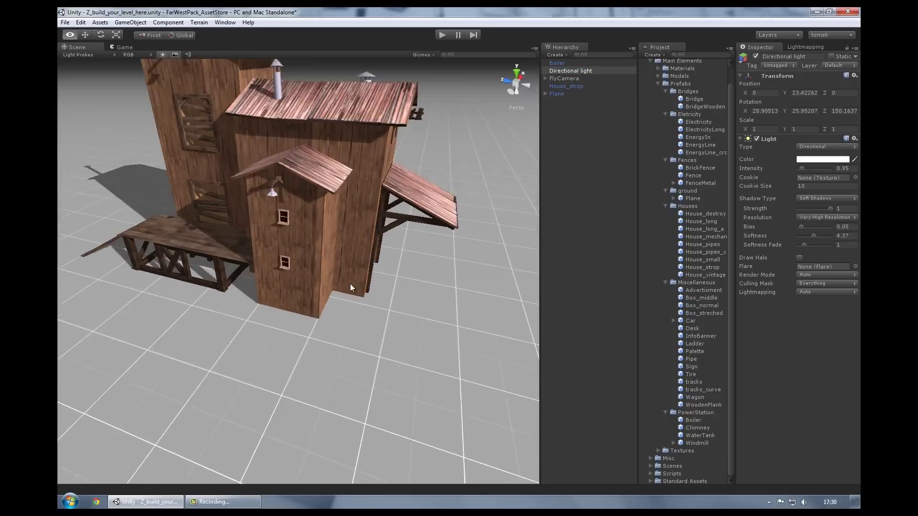
{"action": "scroll", "coordinate": [354, 283], "scroll_direction": "down", "scroll_amount": 10}
{"action": "scroll", "coordinate": [354, 282], "scroll_direction": "up", "scroll_amount": 10}
{"action": "left_click_drag", "start_coordinate": [365, 291], "coordinate": [360, 259], "text": "alt"}
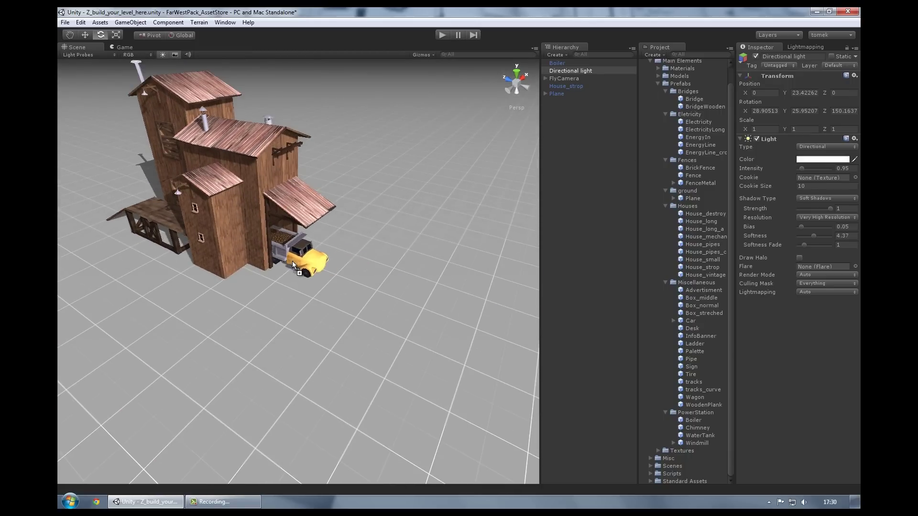
{"action": "left_click_drag", "start_coordinate": [699, 410], "coordinate": [291, 261]}
{"action": "key", "text": "f"}
{"action": "key", "text": "w"}
{"action": "mouse_move", "coordinate": [368, 314]}
{"action": "left_mouse_down", "text": "alt"}
{"action": "mouse_move", "coordinate": [256, 298]}
{"action": "mouse_move", "coordinate": [294, 295]}
{"action": "mouse_move", "coordinate": [285, 337]}
{"action": "left_mouse_up", "text": "alt"}
{"action": "scroll", "coordinate": [285, 337], "scroll_direction": "down", "scroll_amount": 5}
{"action": "left_click_drag", "start_coordinate": [285, 373], "coordinate": [354, 311], "text": "alt"}
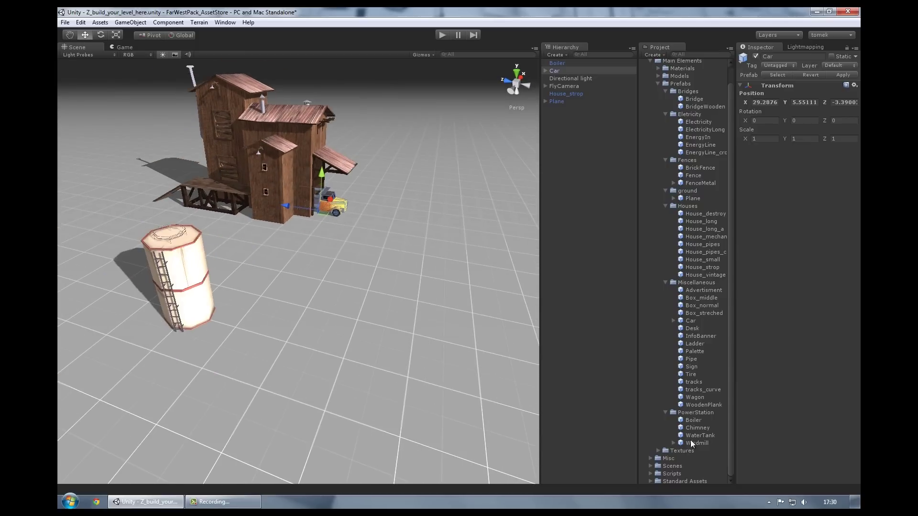
Place a WaterTank prefab among the buildings
{"action": "left_click", "coordinate": [692, 436]}
{"action": "mouse_move", "coordinate": [700, 436]}
{"action": "left_mouse_down"}
{"action": "mouse_move", "coordinate": [510, 299]}
{"action": "mouse_move", "coordinate": [484, 200]}
{"action": "left_mouse_up"}
{"action": "left_click", "coordinate": [697, 428]}
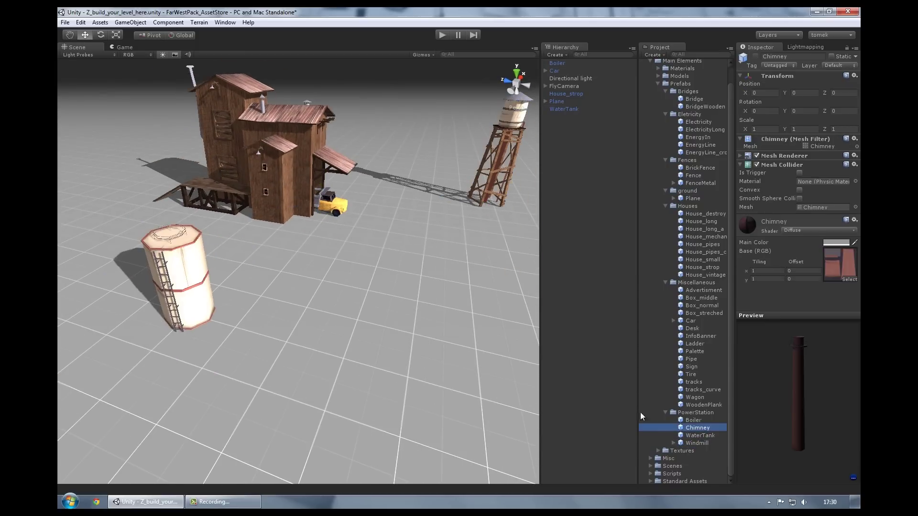
{"action": "scroll", "coordinate": [303, 372], "scroll_direction": "up", "scroll_amount": 3}
{"action": "mouse_move", "coordinate": [303, 371]}
{"action": "left_mouse_down", "text": "alt"}
{"action": "mouse_move", "coordinate": [234, 375]}
{"action": "mouse_move", "coordinate": [392, 357]}
{"action": "mouse_move", "coordinate": [377, 354]}
{"action": "left_mouse_up", "text": "alt"}
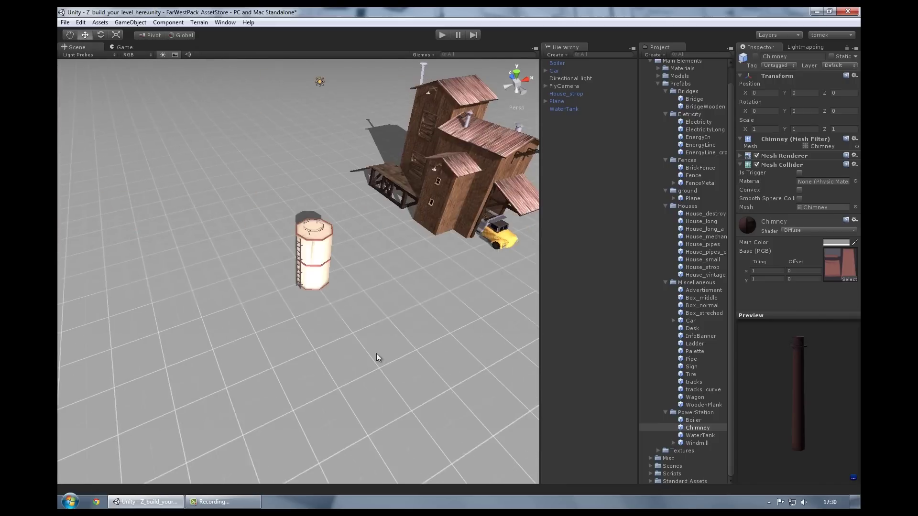
Move the boiler and duplicate it into a cluster beside the power station
{"action": "left_click", "coordinate": [314, 283]}
{"action": "left_click_drag", "start_coordinate": [314, 282], "coordinate": [213, 227]}
{"action": "key", "text": "f"}
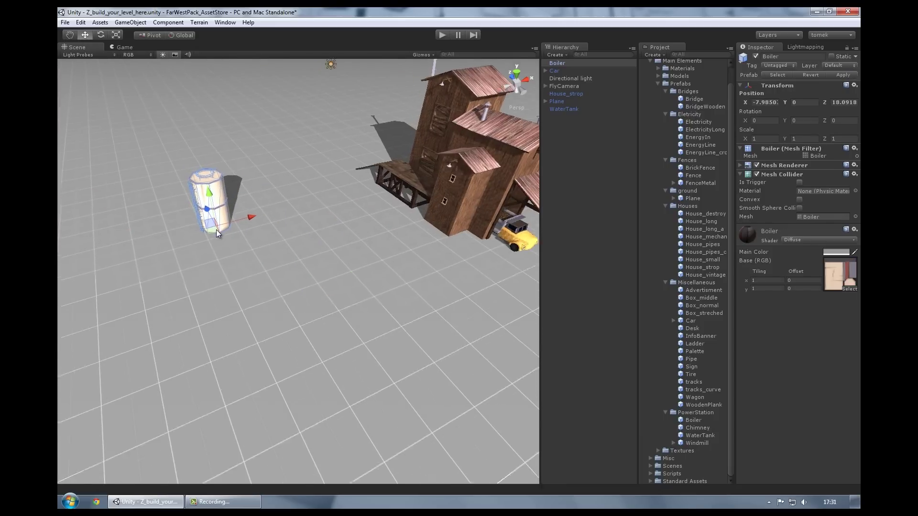
{"action": "scroll", "coordinate": [259, 334], "scroll_direction": "down", "scroll_amount": 5}
{"action": "key", "text": "ctrl+d"}
{"action": "mouse_move", "coordinate": [284, 315]}
{"action": "left_mouse_down"}
{"action": "mouse_move", "coordinate": [206, 309]}
{"action": "mouse_move", "coordinate": [223, 395]}
{"action": "mouse_move", "coordinate": [306, 377]}
{"action": "left_mouse_up"}
{"action": "key", "text": "ctrl+d"}
{"action": "key", "text": "ctrl+d"}
{"action": "key", "text": "ctrl+d"}
{"action": "mouse_move", "coordinate": [329, 323]}
{"action": "left_mouse_down"}
{"action": "mouse_move", "coordinate": [340, 325]}
{"action": "mouse_move", "coordinate": [266, 301]}
{"action": "left_mouse_up"}
Place an EnergyLine power pole near the wooden house
{"action": "scroll", "coordinate": [423, 325], "scroll_direction": "down", "scroll_amount": 5}
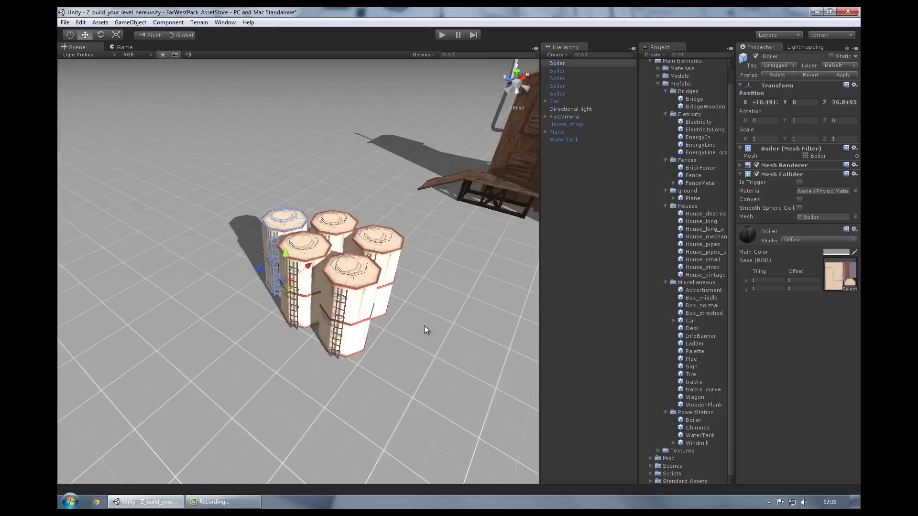
{"action": "middle_click_drag", "start_coordinate": [423, 325], "coordinate": [334, 296]}
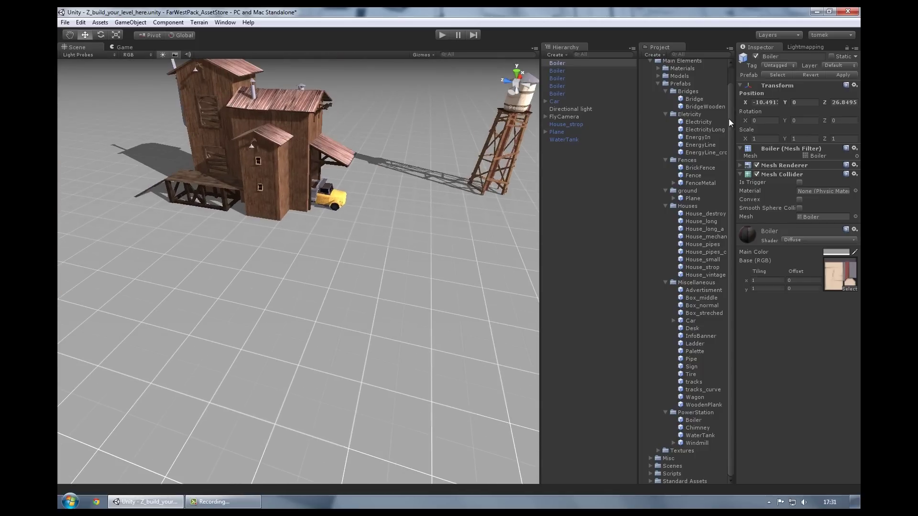
{"action": "left_click", "coordinate": [707, 144]}
{"action": "mouse_move", "coordinate": [707, 145]}
{"action": "left_mouse_down"}
{"action": "mouse_move", "coordinate": [280, 236]}
{"action": "mouse_move", "coordinate": [388, 241]}
{"action": "left_mouse_up"}
Turn the new EnergyLine pole and move it against the wooden house wall
{"action": "key", "text": "e"}
{"action": "key", "text": "w"}
{"action": "mouse_move", "coordinate": [280, 216]}
{"action": "left_mouse_down"}
{"action": "mouse_move", "coordinate": [222, 292]}
{"action": "mouse_move", "coordinate": [251, 262]}
{"action": "left_mouse_up"}
{"action": "key", "text": "f"}
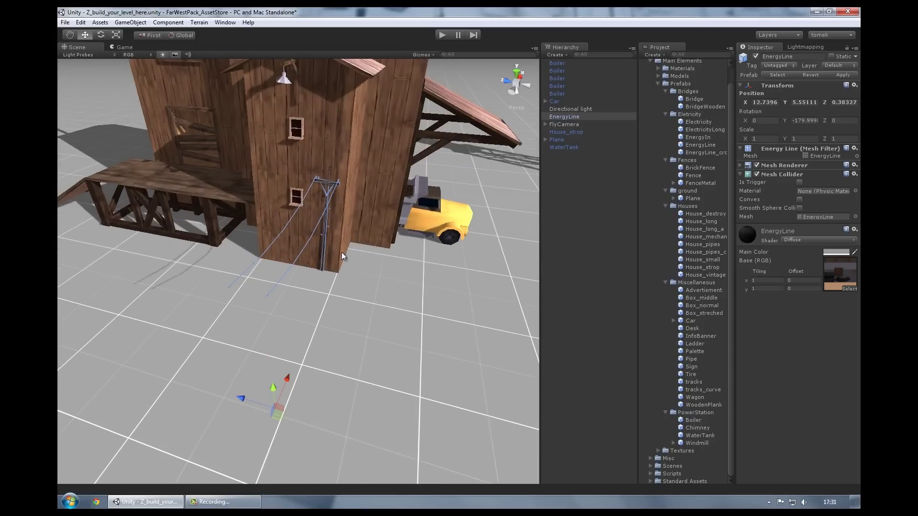
{"action": "mouse_move", "coordinate": [383, 274]}
{"action": "left_mouse_down", "text": "alt"}
{"action": "mouse_move", "coordinate": [434, 324]}
{"action": "mouse_move", "coordinate": [389, 303]}
{"action": "left_mouse_up", "text": "alt"}
Duplicate the power pole and slide the copy out from the house
{"action": "left_click", "coordinate": [428, 248]}
{"action": "key", "text": "ctrl+d"}
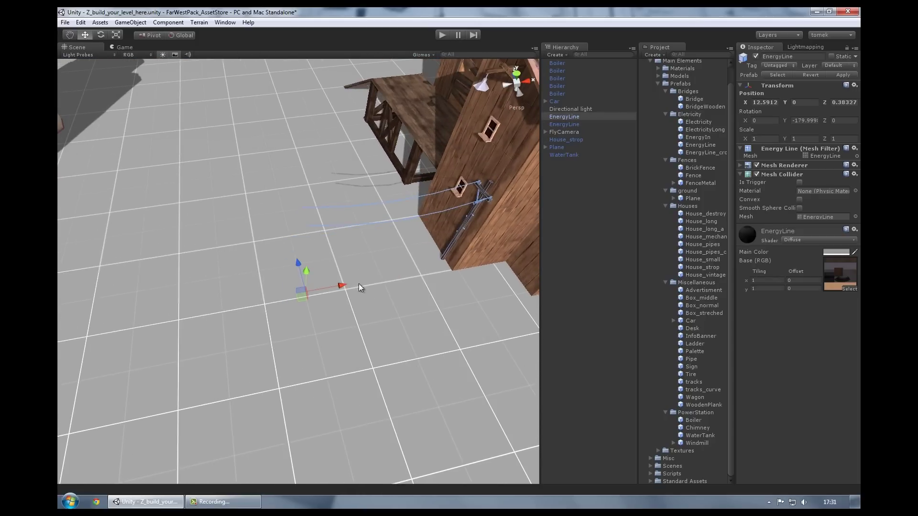
{"action": "left_click_drag", "start_coordinate": [170, 294], "coordinate": [183, 294]}
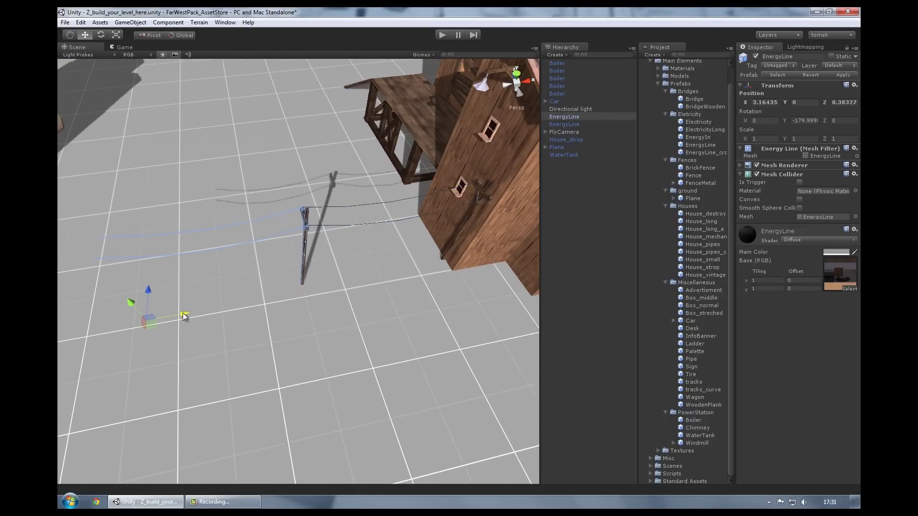
{"action": "left_click_drag", "start_coordinate": [292, 226], "coordinate": [372, 224], "text": "alt"}
Drag an EnergyLine_cross corner pole into the scene at the line's end
{"action": "left_click", "coordinate": [700, 145]}
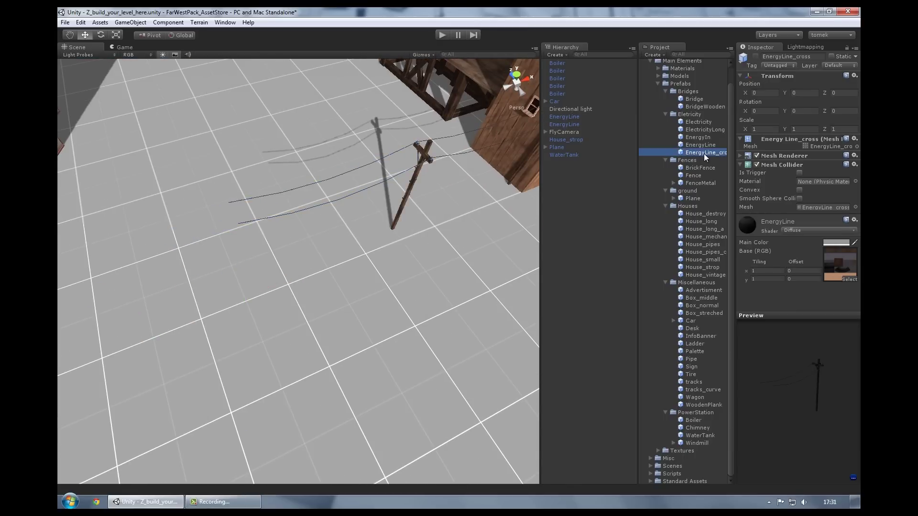
{"action": "left_click", "coordinate": [704, 153]}
{"action": "key", "text": "e"}
{"action": "mouse_move", "coordinate": [707, 153]}
{"action": "left_mouse_down"}
{"action": "mouse_move", "coordinate": [417, 279]}
{"action": "mouse_move", "coordinate": [197, 246]}
{"action": "left_mouse_up"}
{"action": "key", "text": "w"}
{"action": "key", "text": "f"}
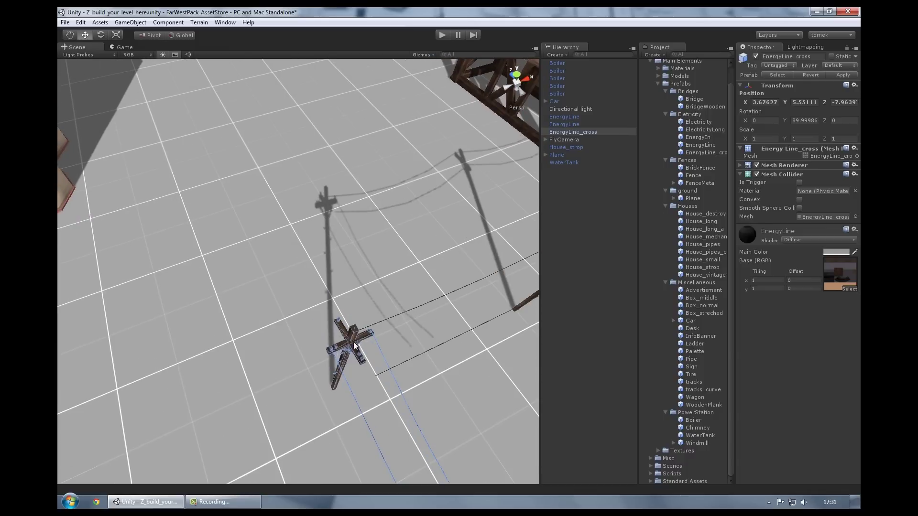
Nudge the EnergyLine_cross pole into line with the other poles
{"action": "scroll", "coordinate": [330, 311], "scroll_direction": "down", "scroll_amount": 5}
{"action": "left_click_drag", "start_coordinate": [328, 466], "coordinate": [297, 346]}
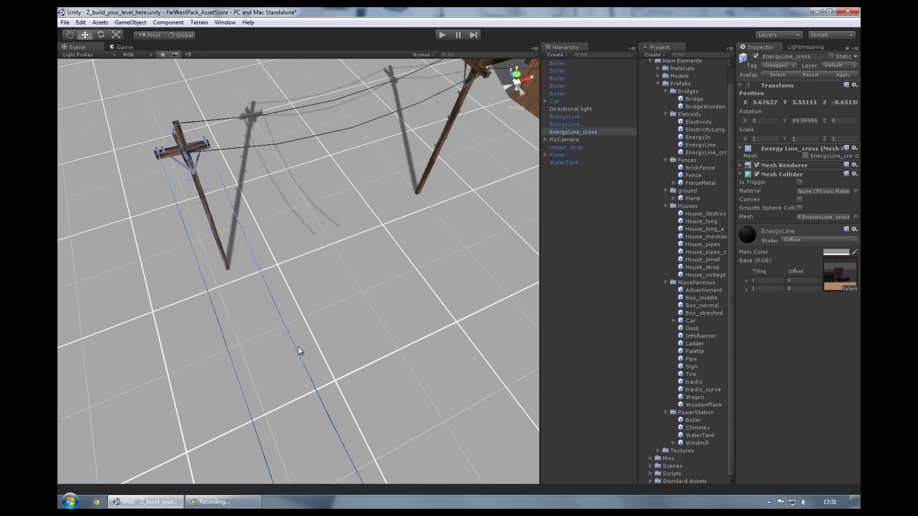
{"action": "scroll", "coordinate": [315, 383], "scroll_direction": "up", "scroll_amount": 2}
{"action": "mouse_move", "coordinate": [330, 446]}
{"action": "left_mouse_down"}
{"action": "mouse_move", "coordinate": [320, 442]}
{"action": "mouse_move", "coordinate": [334, 324]}
{"action": "mouse_move", "coordinate": [391, 312]}
{"action": "left_mouse_up"}
{"action": "scroll", "coordinate": [411, 263], "scroll_direction": "up", "scroll_amount": 3}
{"action": "mouse_move", "coordinate": [425, 215]}
{"action": "left_mouse_down"}
{"action": "mouse_move", "coordinate": [423, 183]}
{"action": "mouse_move", "coordinate": [409, 182]}
{"action": "left_mouse_up"}
{"action": "left_click", "coordinate": [413, 189]}
{"action": "left_click", "coordinate": [268, 315]}
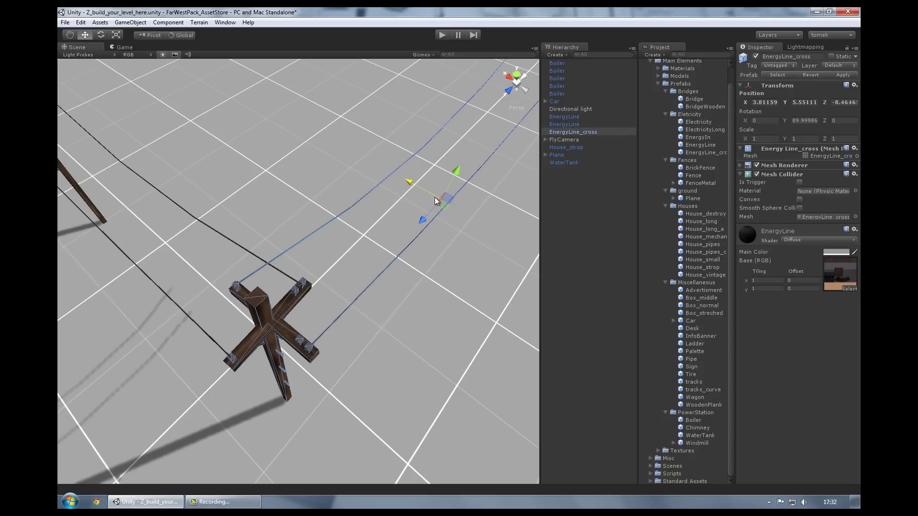
Duplicate a power pole with Ctrl+D and turn the copy a further 90 degrees
{"action": "scroll", "coordinate": [422, 228], "scroll_direction": "down", "scroll_amount": 3}
{"action": "mouse_move", "coordinate": [419, 243]}
{"action": "left_mouse_down", "text": "alt"}
{"action": "mouse_move", "coordinate": [228, 242]}
{"action": "mouse_move", "coordinate": [306, 256]}
{"action": "left_mouse_up", "text": "alt"}
{"action": "left_click", "coordinate": [310, 178]}
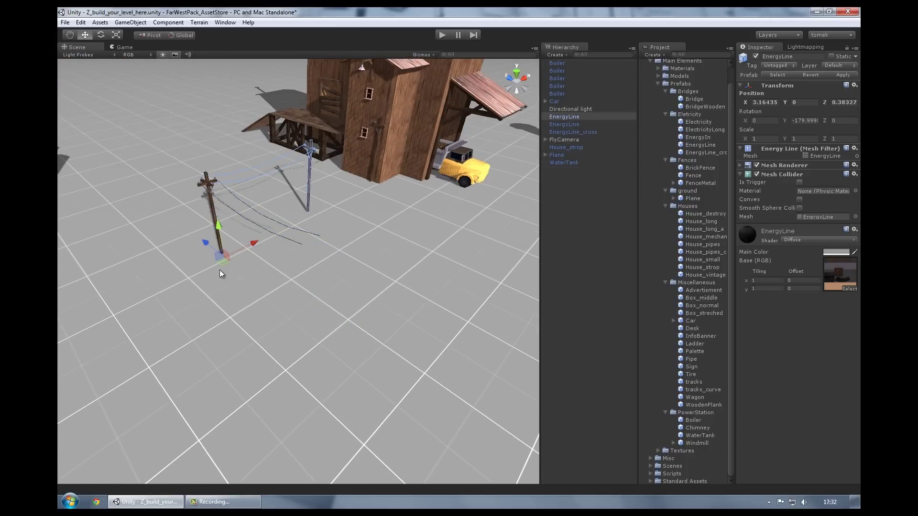
{"action": "key", "text": "ctrl+d"}
{"action": "left_click_drag", "start_coordinate": [219, 270], "coordinate": [284, 368]}
{"action": "key", "text": "e"}
{"action": "left_click_drag", "start_coordinate": [286, 402], "coordinate": [404, 398], "text": "ctrl"}
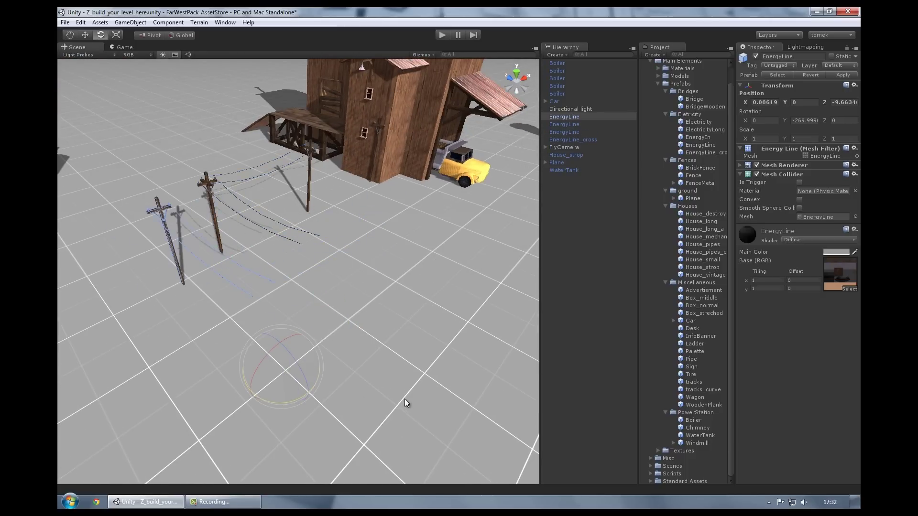
Move the turned pole to its spot past the corner, fine-tuning it along X
{"action": "key", "text": "w"}
{"action": "mouse_move", "coordinate": [279, 377]}
{"action": "left_mouse_down"}
{"action": "mouse_move", "coordinate": [459, 423]}
{"action": "mouse_move", "coordinate": [335, 363]}
{"action": "left_mouse_up"}
{"action": "scroll", "coordinate": [309, 338], "scroll_direction": "up", "scroll_amount": 3}
{"action": "mouse_move", "coordinate": [457, 251]}
{"action": "left_mouse_down"}
{"action": "mouse_move", "coordinate": [482, 251]}
{"action": "mouse_move", "coordinate": [432, 267]}
{"action": "left_mouse_up"}
{"action": "key", "text": "f"}
{"action": "left_click_drag", "start_coordinate": [429, 191], "coordinate": [425, 234]}
Pull the view out over the houses and select the House_long prefab
{"action": "scroll", "coordinate": [406, 279], "scroll_direction": "down", "scroll_amount": 5}
{"action": "left_click_drag", "start_coordinate": [406, 278], "coordinate": [251, 297], "text": "alt"}
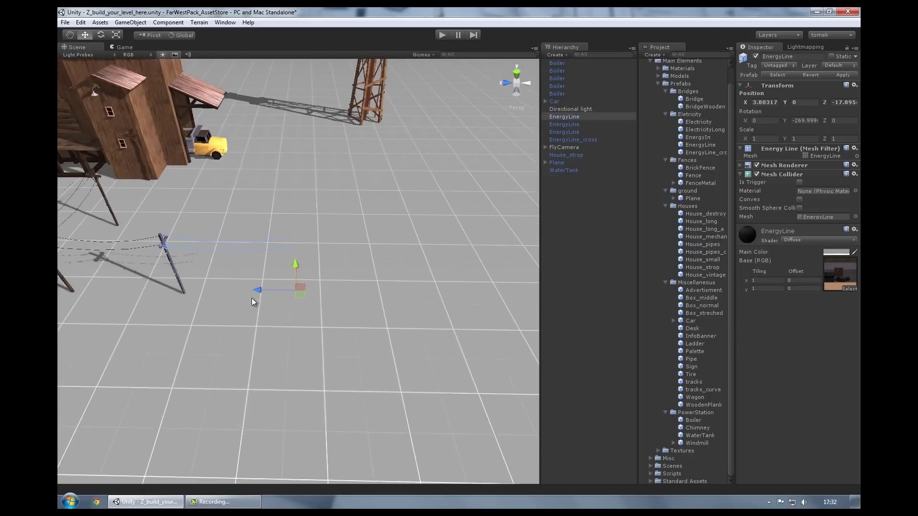
{"action": "left_click", "coordinate": [700, 221]}
Place a House_long building and duplicate poles to extend the line toward it
{"action": "mouse_move", "coordinate": [701, 221]}
{"action": "left_mouse_down"}
{"action": "mouse_move", "coordinate": [475, 336]}
{"action": "mouse_move", "coordinate": [421, 283]}
{"action": "left_mouse_up"}
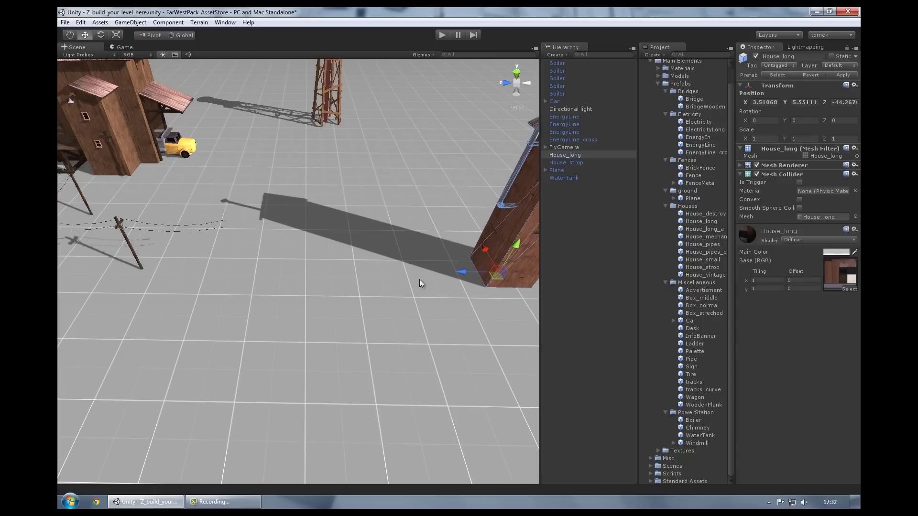
{"action": "left_click", "coordinate": [122, 228]}
{"action": "key", "text": "ctrl+d"}
{"action": "mouse_move", "coordinate": [211, 273]}
{"action": "left_mouse_down"}
{"action": "mouse_move", "coordinate": [396, 275]}
{"action": "mouse_move", "coordinate": [317, 285]}
{"action": "mouse_move", "coordinate": [423, 211]}
{"action": "mouse_move", "coordinate": [417, 225]}
{"action": "mouse_move", "coordinate": [322, 289]}
{"action": "mouse_move", "coordinate": [317, 331]}
{"action": "mouse_move", "coordinate": [302, 337]}
{"action": "mouse_move", "coordinate": [311, 319]}
{"action": "mouse_move", "coordinate": [305, 332]}
{"action": "mouse_move", "coordinate": [438, 332]}
{"action": "mouse_move", "coordinate": [331, 305]}
{"action": "left_mouse_up"}
{"action": "key", "text": "ctrl+d"}
{"action": "left_click", "coordinate": [461, 200]}
{"action": "scroll", "coordinate": [227, 323], "scroll_direction": "down", "scroll_amount": 5}
{"action": "left_click", "coordinate": [437, 332]}
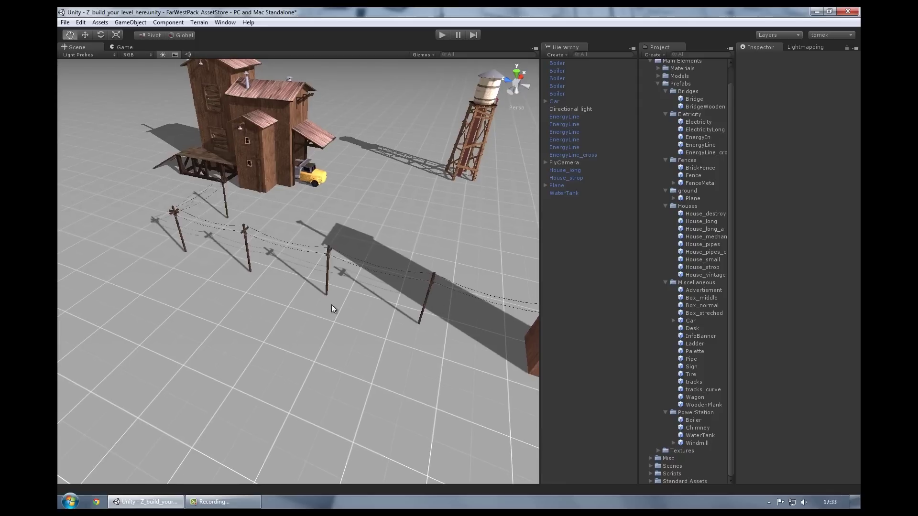
Drop a Chimney prefab into the scene with a Boiler beside it
{"action": "left_click", "coordinate": [704, 428]}
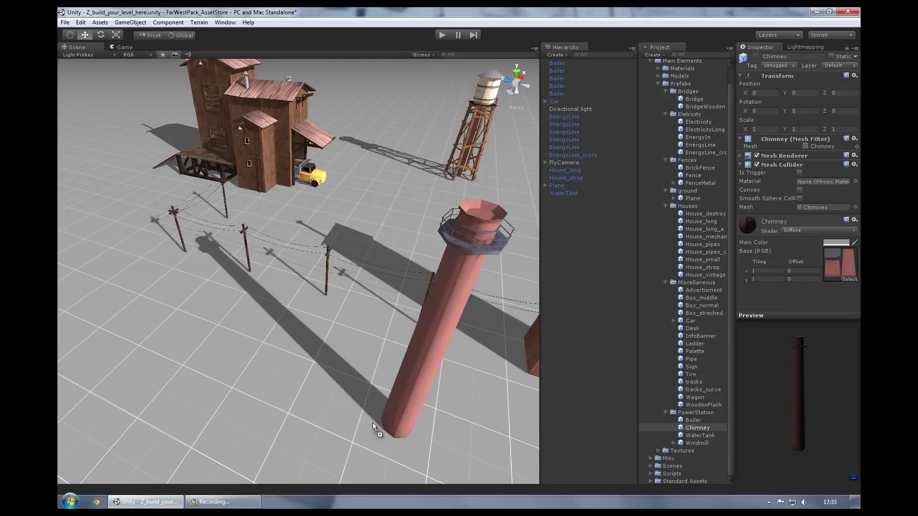
{"action": "left_click_drag", "start_coordinate": [704, 426], "coordinate": [253, 419]}
{"action": "key", "text": "f"}
{"action": "left_click", "coordinate": [693, 420]}
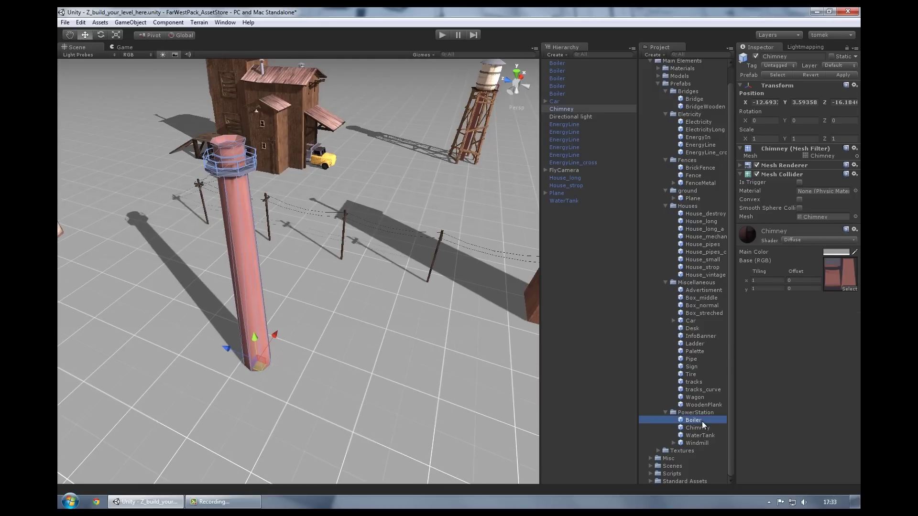
{"action": "left_click", "coordinate": [697, 400]}
{"action": "left_click", "coordinate": [698, 420]}
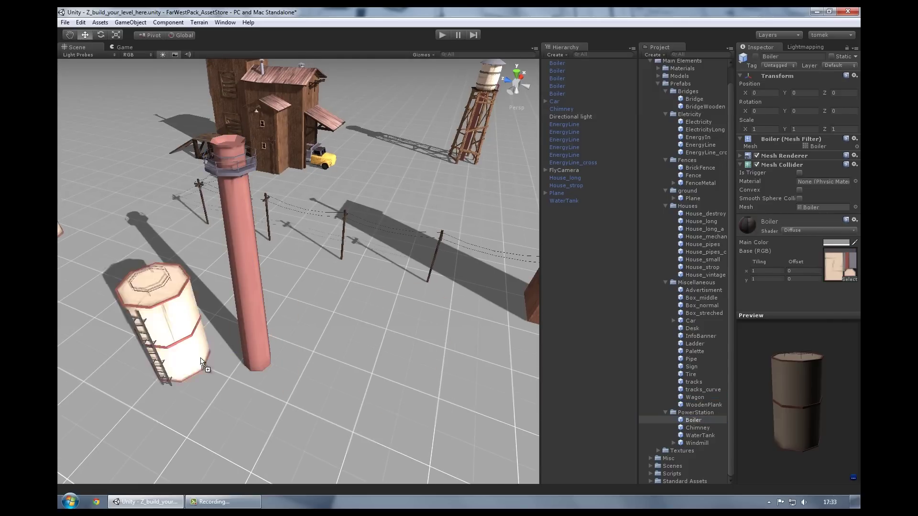
{"action": "left_click_drag", "start_coordinate": [697, 420], "coordinate": [216, 342]}
{"action": "left_click_drag", "start_coordinate": [252, 317], "coordinate": [478, 335], "text": "alt"}
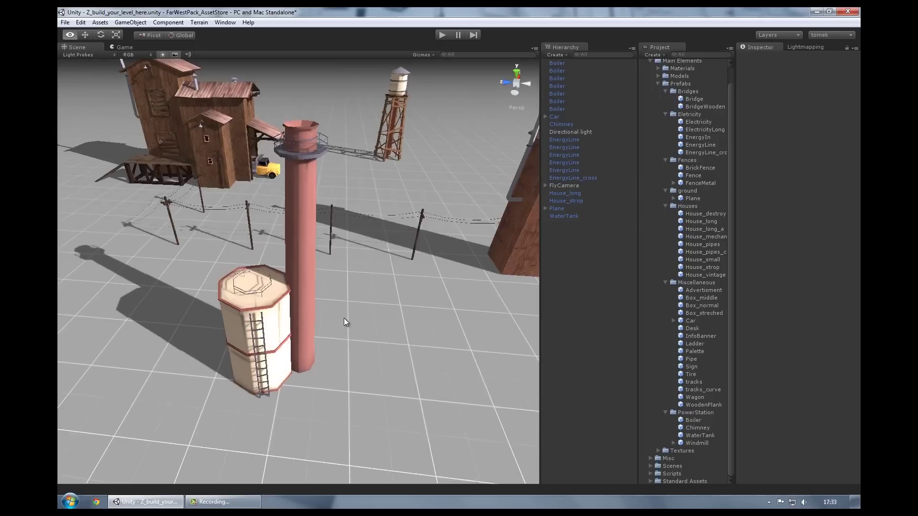
Browse the miscellaneous prefabs up to the Pipe prefab
{"action": "left_click", "coordinate": [701, 399]}
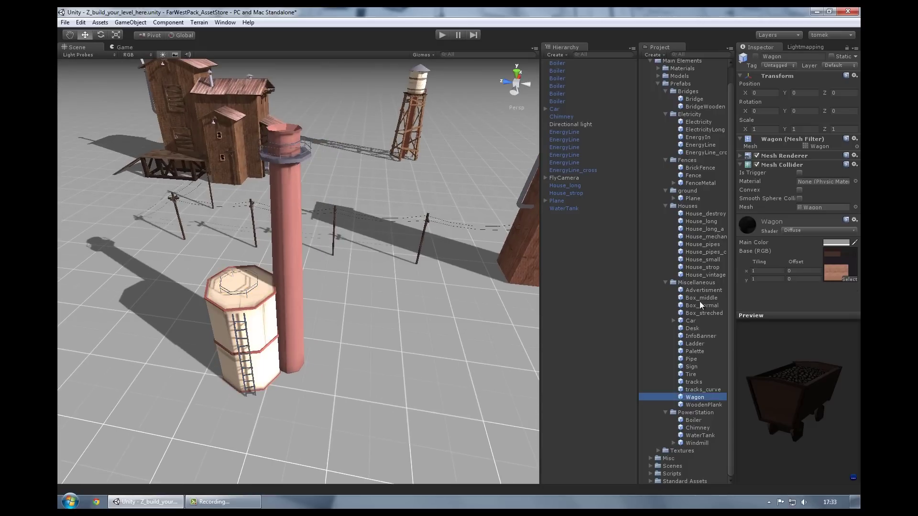
{"action": "left_click", "coordinate": [699, 300]}
{"action": "left_click", "coordinate": [703, 389]}
{"action": "left_click", "coordinate": [705, 382]}
{"action": "left_click", "coordinate": [704, 374]}
{"action": "left_click", "coordinate": [704, 367]}
{"action": "left_click", "coordinate": [704, 359]}
Place a Pipe rotated -90° on Y against the chimney base
{"action": "left_click", "coordinate": [704, 352]}
{"action": "left_click_drag", "start_coordinate": [701, 357], "coordinate": [333, 383]}
{"action": "key", "text": "e"}
{"action": "left_click_drag", "start_coordinate": [401, 414], "coordinate": [463, 383]}
{"action": "key", "text": "w"}
{"action": "mouse_move", "coordinate": [365, 389]}
{"action": "left_mouse_down"}
{"action": "mouse_move", "coordinate": [344, 380]}
{"action": "mouse_move", "coordinate": [372, 383]}
{"action": "left_mouse_up"}
Duplicate the pipe twice along Z and parent the copies under the first Pipe
{"action": "key", "text": "ctrl+d"}
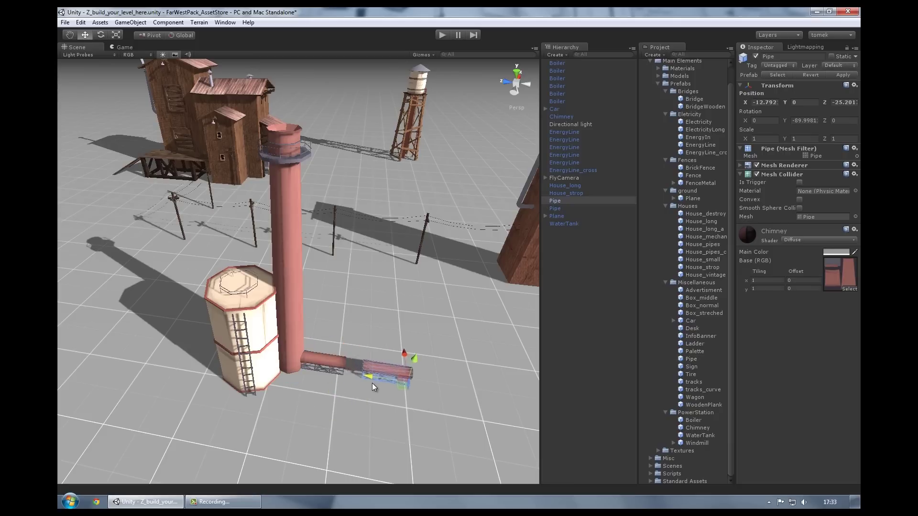
{"action": "key", "text": "f"}
{"action": "key", "text": "ctrl+d"}
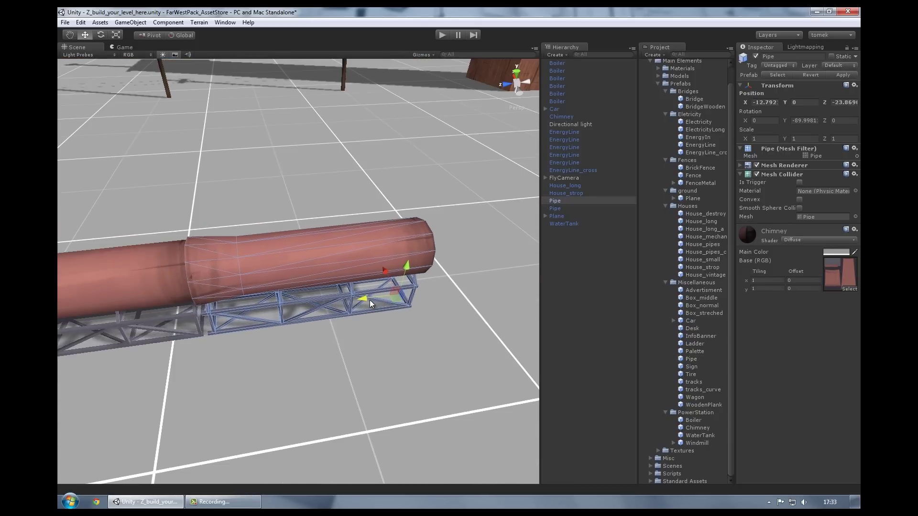
{"action": "left_click_drag", "start_coordinate": [370, 300], "coordinate": [552, 290]}
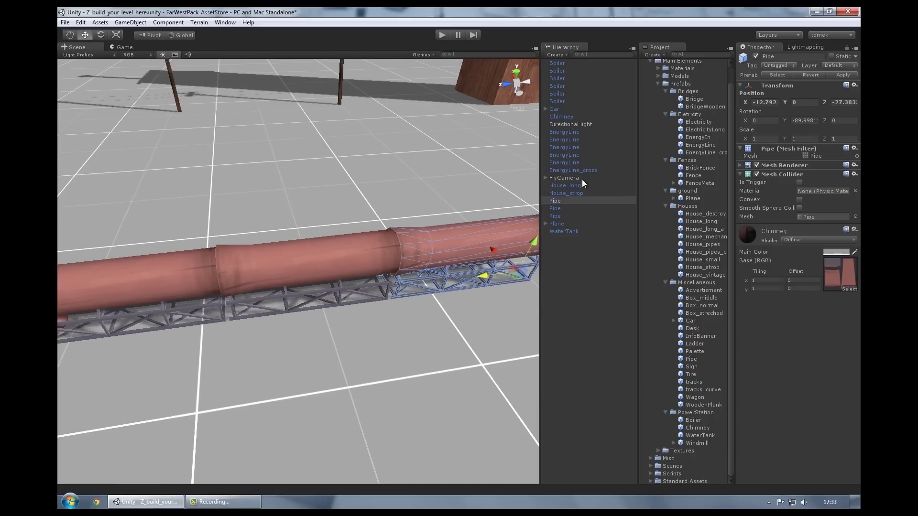
{"action": "left_click", "coordinate": [561, 209]}
{"action": "left_click", "coordinate": [440, 238]}
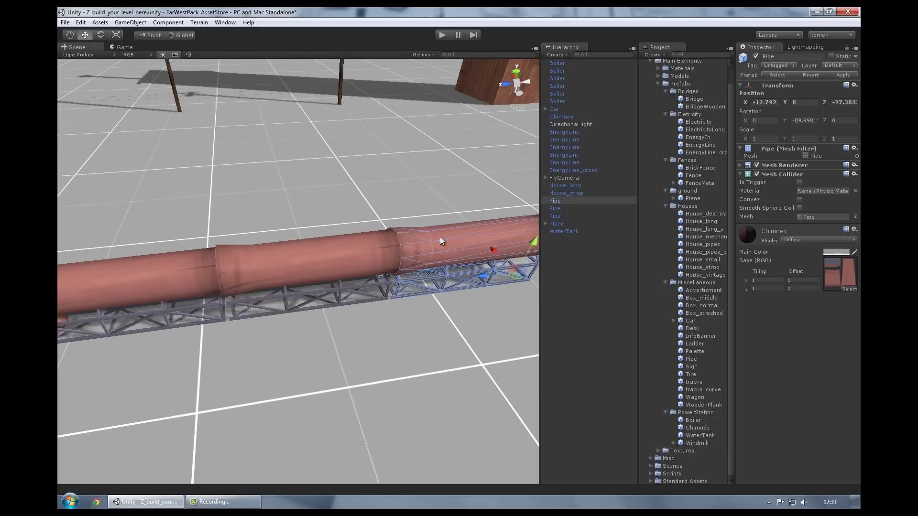
{"action": "left_click_drag", "start_coordinate": [563, 213], "coordinate": [561, 202]}
{"action": "double_click", "coordinate": [561, 203]}
Add two more pipe copies to push the pipeline further out
{"action": "key", "text": "ctrl+d"}
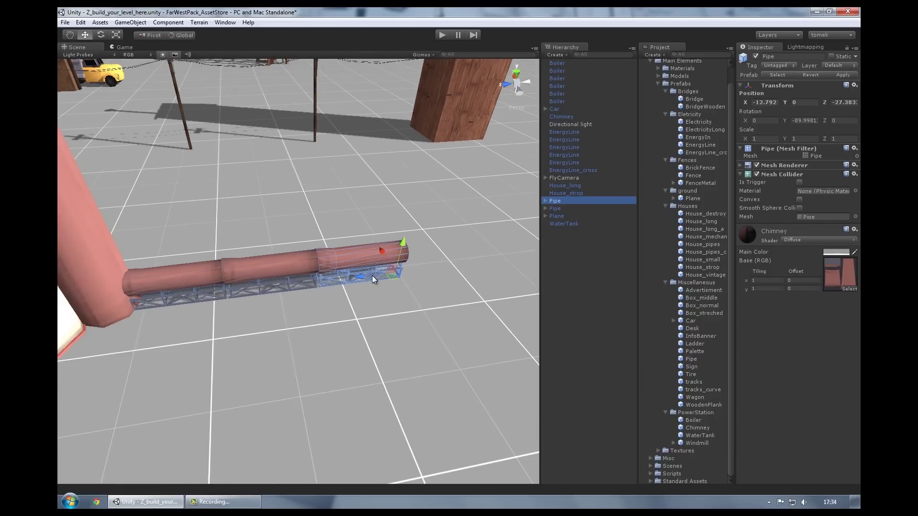
{"action": "left_click_drag", "start_coordinate": [372, 275], "coordinate": [604, 256]}
{"action": "scroll", "coordinate": [328, 369], "scroll_direction": "down", "scroll_amount": 3}
{"action": "mouse_move", "coordinate": [327, 369]}
{"action": "left_mouse_down", "text": "alt"}
{"action": "mouse_move", "coordinate": [448, 368]}
{"action": "mouse_move", "coordinate": [346, 366]}
{"action": "left_mouse_up", "text": "alt"}
{"action": "key", "text": "ctrl+d"}
{"action": "mouse_move", "coordinate": [385, 299]}
{"action": "left_mouse_down"}
{"action": "mouse_move", "coordinate": [549, 387]}
{"action": "mouse_move", "coordinate": [394, 359]}
{"action": "mouse_move", "coordinate": [515, 335]}
{"action": "left_mouse_up"}
{"action": "left_click", "coordinate": [366, 380]}
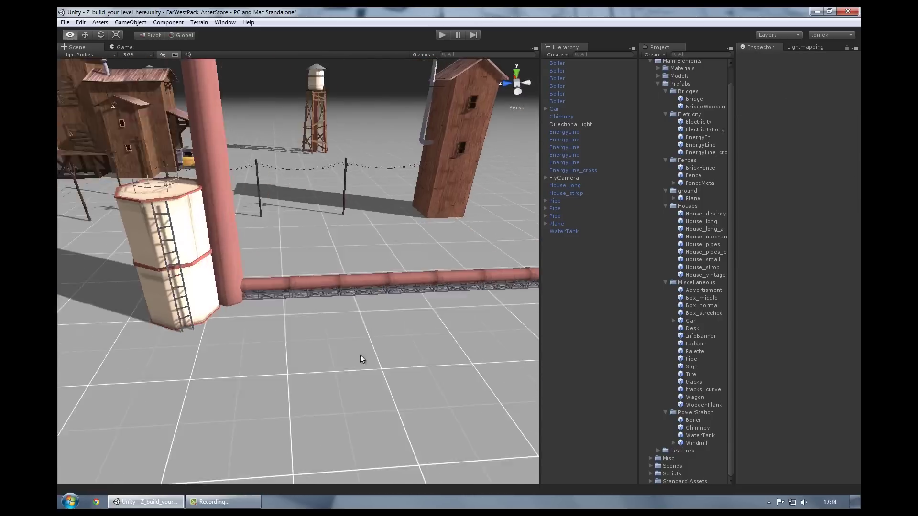
{"action": "left_click_drag", "start_coordinate": [367, 380], "coordinate": [274, 330], "text": "alt"}
Place House_vintage at the pipe's far end, rotated -90 degrees on Y
{"action": "left_click", "coordinate": [691, 366]}
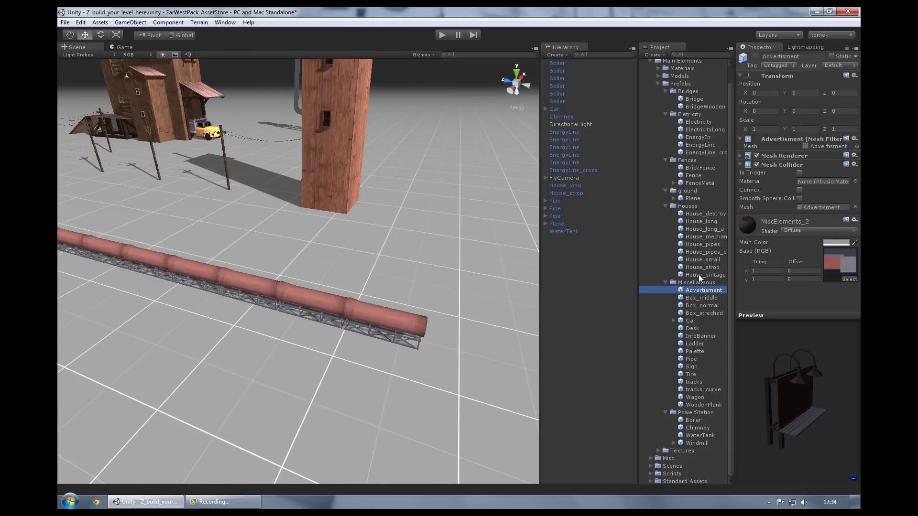
{"action": "left_click", "coordinate": [704, 275]}
{"action": "mouse_move", "coordinate": [706, 276]}
{"action": "left_mouse_down"}
{"action": "mouse_move", "coordinate": [374, 314]}
{"action": "mouse_move", "coordinate": [377, 336]}
{"action": "mouse_move", "coordinate": [460, 339]}
{"action": "left_mouse_up"}
{"action": "left_click_drag", "start_coordinate": [397, 270], "coordinate": [383, 266]}
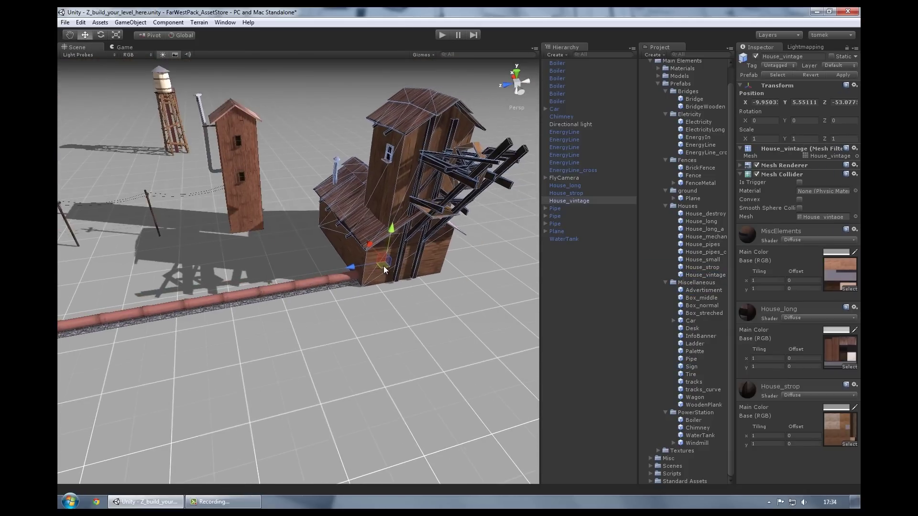
{"action": "left_click_drag", "start_coordinate": [340, 326], "coordinate": [427, 319], "text": "alt"}
{"action": "key", "text": "e"}
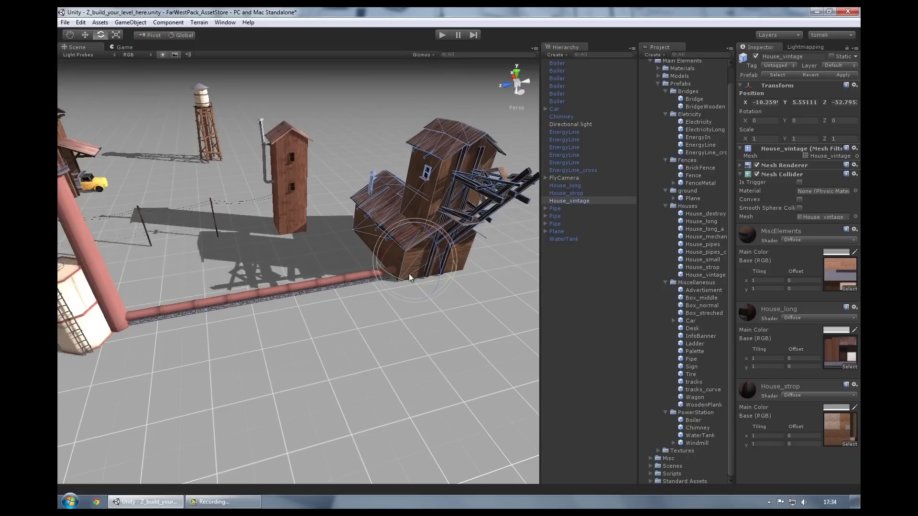
{"action": "left_click_drag", "start_coordinate": [409, 273], "coordinate": [545, 272]}
{"action": "key", "text": "w"}
{"action": "mouse_move", "coordinate": [403, 268]}
{"action": "left_mouse_down"}
{"action": "mouse_move", "coordinate": [440, 267]}
{"action": "mouse_move", "coordinate": [429, 263]}
{"action": "mouse_move", "coordinate": [349, 376]}
{"action": "left_mouse_up"}
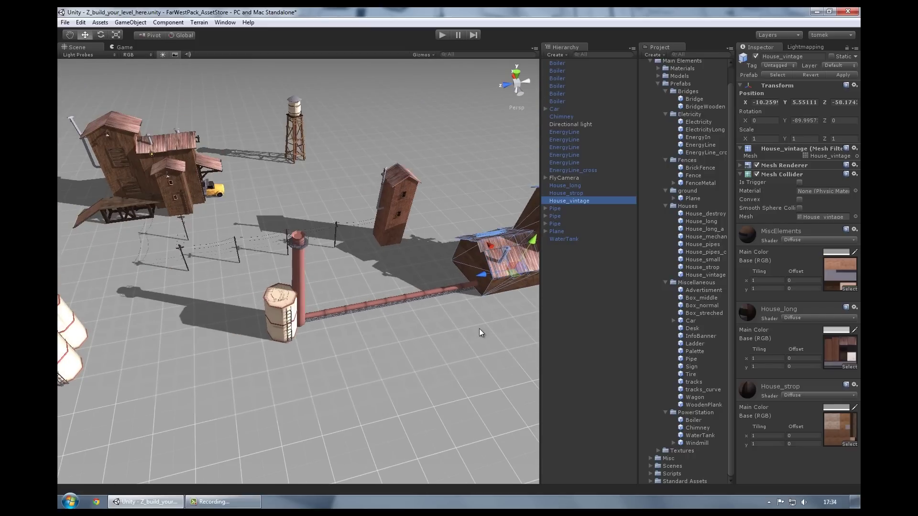
{"action": "left_click", "coordinate": [395, 335]}
{"action": "left_click_drag", "start_coordinate": [395, 335], "coordinate": [434, 288], "text": "alt"}
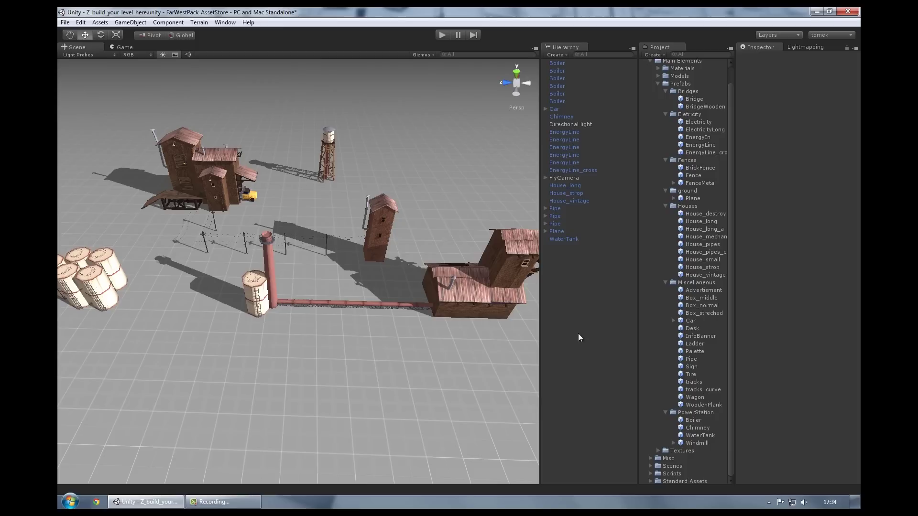
Browse the prefabs and choose the plain Fence over FenceMetal
{"action": "left_click", "coordinate": [692, 367]}
{"action": "left_click", "coordinate": [703, 102]}
{"action": "left_click", "coordinate": [703, 122]}
{"action": "left_click", "coordinate": [703, 129]}
{"action": "left_click", "coordinate": [699, 175]}
{"action": "left_click", "coordinate": [697, 181]}
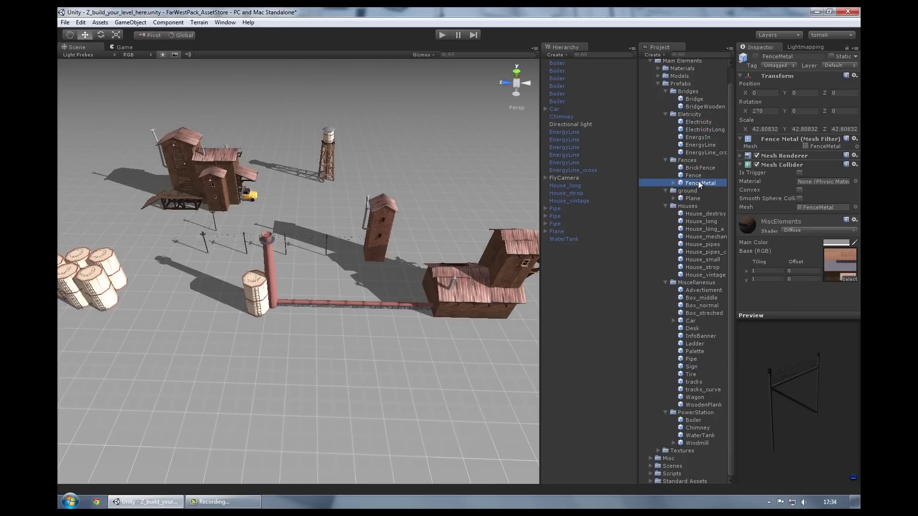
{"action": "left_click", "coordinate": [698, 177]}
Place a Fence section rotated to Y -90 degrees
{"action": "mouse_move", "coordinate": [698, 180]}
{"action": "left_mouse_down"}
{"action": "mouse_move", "coordinate": [487, 425]}
{"action": "mouse_move", "coordinate": [568, 462]}
{"action": "mouse_move", "coordinate": [629, 441]}
{"action": "left_mouse_up"}
{"action": "key", "text": "e"}
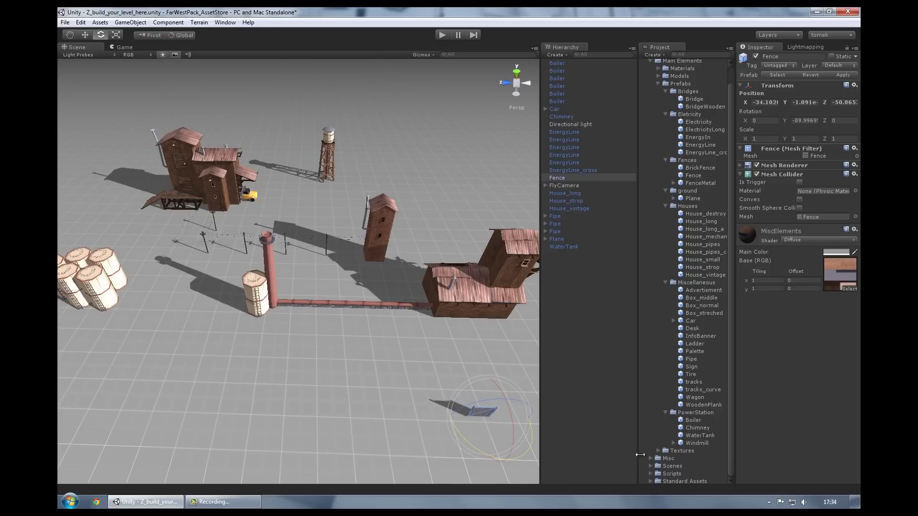
{"action": "middle_click_drag", "start_coordinate": [504, 466], "coordinate": [387, 332]}
{"action": "key", "text": "f"}
{"action": "key", "text": "w"}
{"action": "mouse_move", "coordinate": [320, 308]}
{"action": "left_mouse_down"}
{"action": "mouse_move", "coordinate": [213, 303]}
{"action": "mouse_move", "coordinate": [364, 313]}
{"action": "mouse_move", "coordinate": [257, 304]}
{"action": "left_mouse_up"}
Duplicate fence sections into a row and parent them under the first Fence
{"action": "key", "text": "ctrl+d"}
{"action": "key", "text": "ctrl+d"}
{"action": "left_click_drag", "start_coordinate": [443, 323], "coordinate": [216, 306]}
{"action": "key", "text": "ctrl+d"}
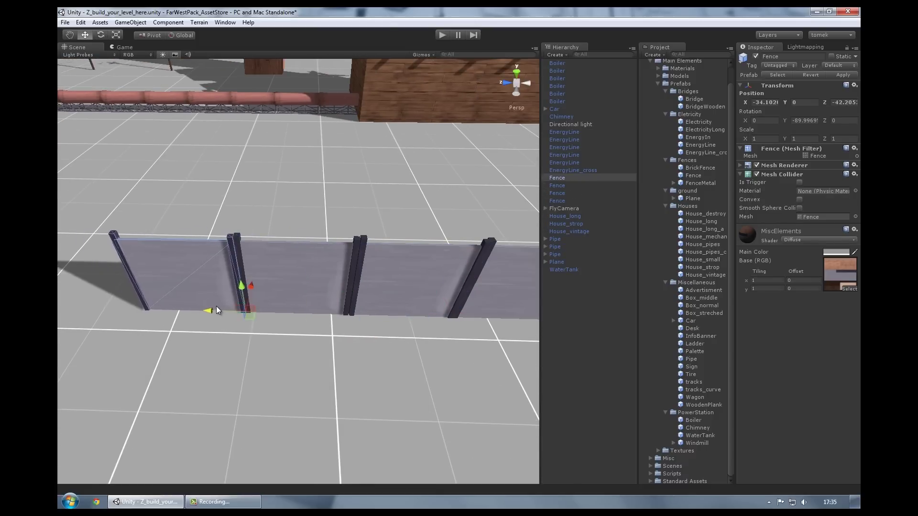
Duplicate the fence group along the row and angle the last section
{"action": "key", "text": "ctrl+d"}
{"action": "middle_click_drag", "start_coordinate": [216, 306], "coordinate": [334, 313]}
{"action": "left_click_drag", "start_coordinate": [334, 313], "coordinate": [240, 311]}
{"action": "left_click", "coordinate": [567, 186]}
{"action": "left_click", "coordinate": [561, 208], "text": "shift"}
{"action": "left_click_drag", "start_coordinate": [561, 208], "coordinate": [561, 179]}
{"action": "scroll", "coordinate": [297, 268], "scroll_direction": "down", "scroll_amount": 3}
{"action": "key", "text": "ctrl+d"}
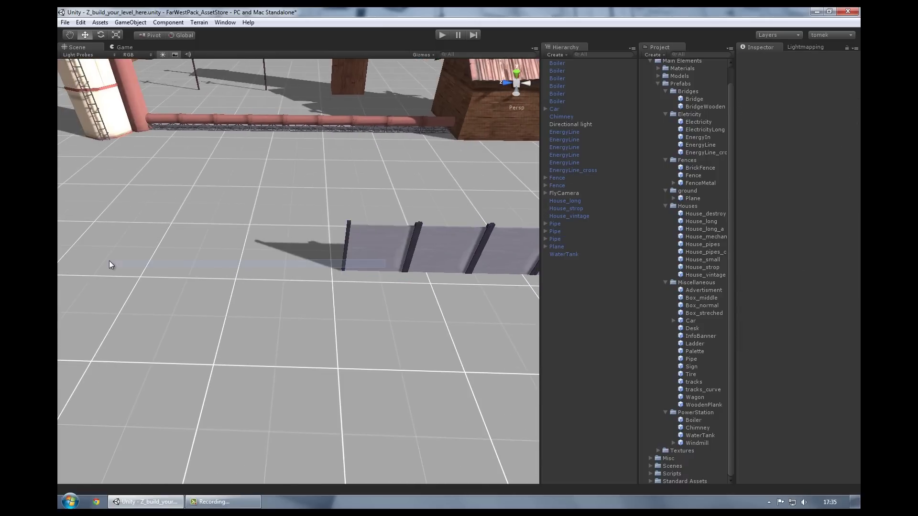
{"action": "left_click_drag", "start_coordinate": [334, 271], "coordinate": [118, 266]}
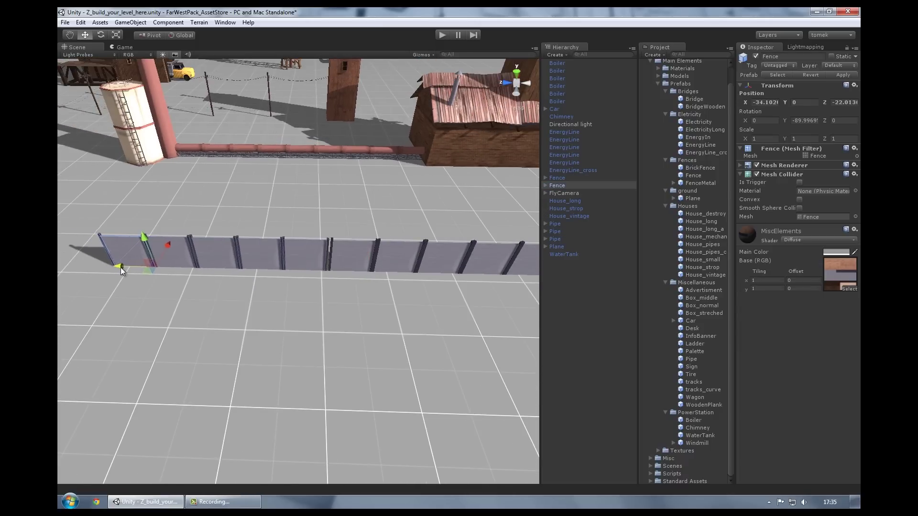
{"action": "middle_click_drag", "start_coordinate": [119, 266], "coordinate": [314, 298]}
{"action": "key", "text": "ctrl+d"}
{"action": "left_click_drag", "start_coordinate": [306, 291], "coordinate": [143, 281]}
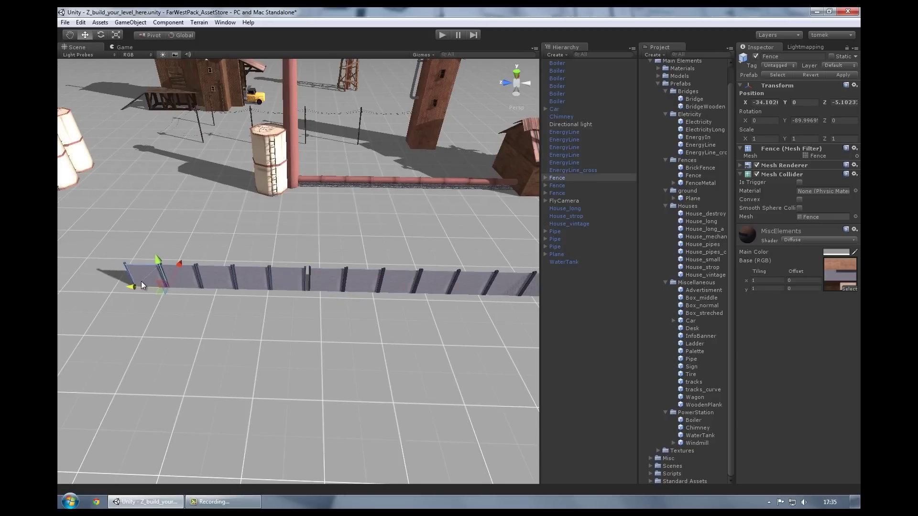
{"action": "middle_click_drag", "start_coordinate": [144, 281], "coordinate": [216, 305]}
{"action": "key", "text": "e"}
{"action": "left_click_drag", "start_coordinate": [216, 305], "coordinate": [184, 316]}
{"action": "key", "text": "w"}
{"action": "mouse_move", "coordinate": [200, 282]}
{"action": "left_mouse_down"}
{"action": "mouse_move", "coordinate": [213, 264]}
{"action": "mouse_move", "coordinate": [237, 314]}
{"action": "mouse_move", "coordinate": [438, 309]}
{"action": "mouse_move", "coordinate": [210, 302]}
{"action": "left_mouse_up"}
Place a straight railway tracks piece on the open ground nearby
{"action": "middle_click_drag", "start_coordinate": [209, 302], "coordinate": [75, 286]}
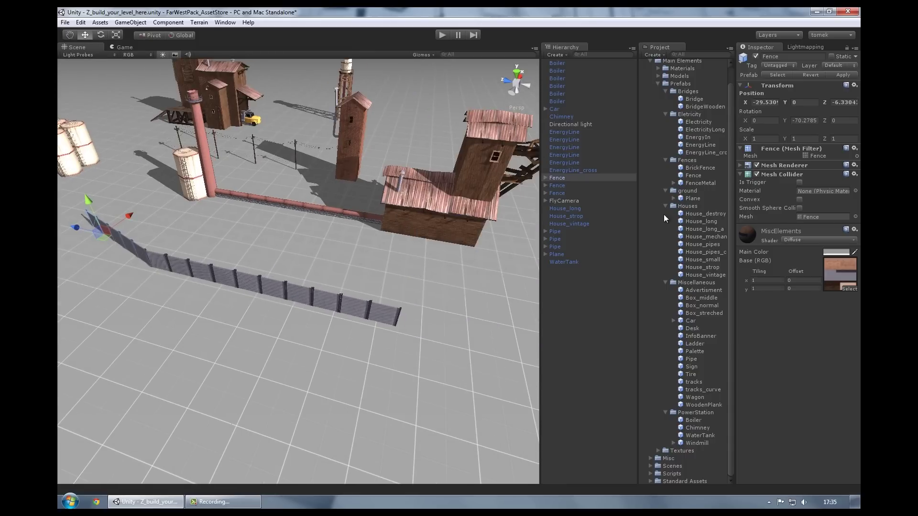
{"action": "left_click", "coordinate": [710, 403]}
{"action": "left_click", "coordinate": [712, 389]}
{"action": "mouse_move", "coordinate": [711, 382]}
{"action": "left_mouse_down"}
{"action": "mouse_move", "coordinate": [471, 325]}
{"action": "mouse_move", "coordinate": [590, 350]}
{"action": "left_mouse_up"}
{"action": "key", "text": "e"}
{"action": "scroll", "coordinate": [457, 307], "scroll_direction": "up", "scroll_amount": 5}
Browse the Houses prefabs and drag House_destroyed into the Scene near the tracks
{"action": "left_click_drag", "start_coordinate": [457, 306], "coordinate": [430, 313], "text": "alt"}
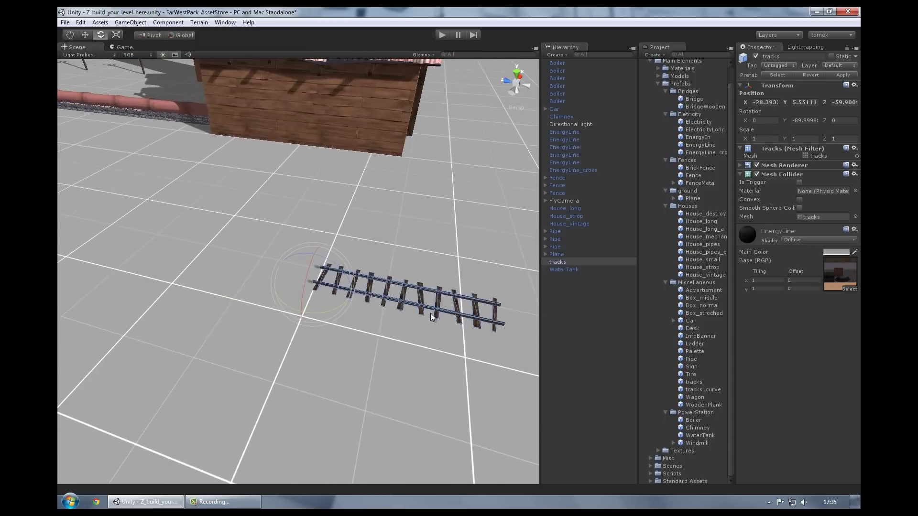
{"action": "left_click", "coordinate": [712, 230]}
{"action": "left_click", "coordinate": [715, 237]}
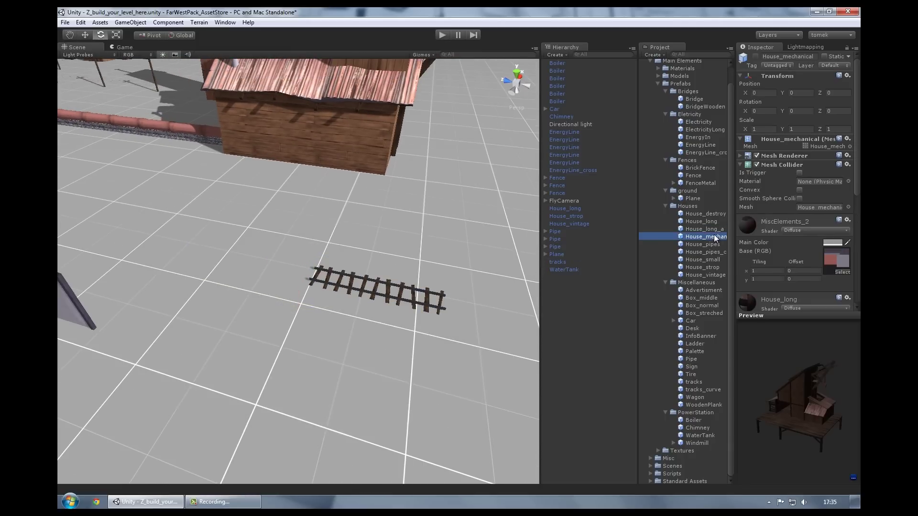
{"action": "left_click", "coordinate": [716, 229]}
{"action": "left_click", "coordinate": [716, 221]}
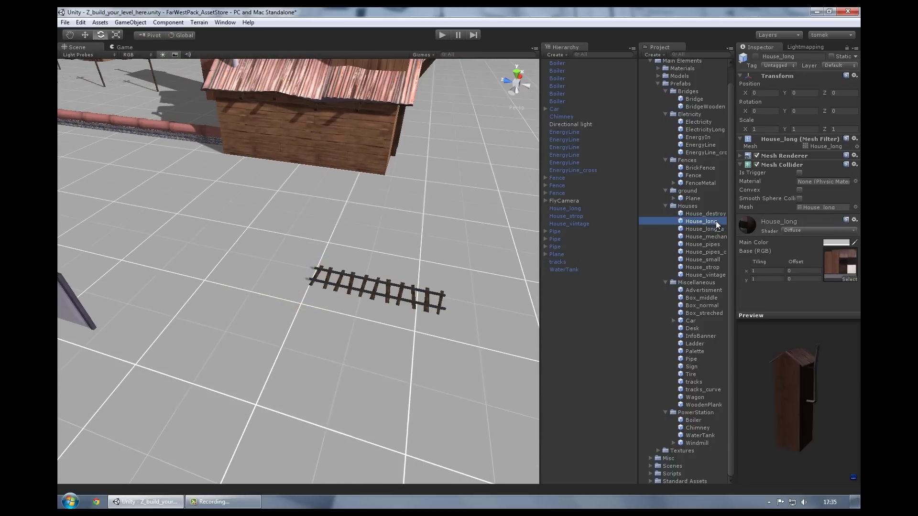
{"action": "left_click", "coordinate": [717, 214]}
{"action": "left_click_drag", "start_coordinate": [716, 215], "coordinate": [397, 313]}
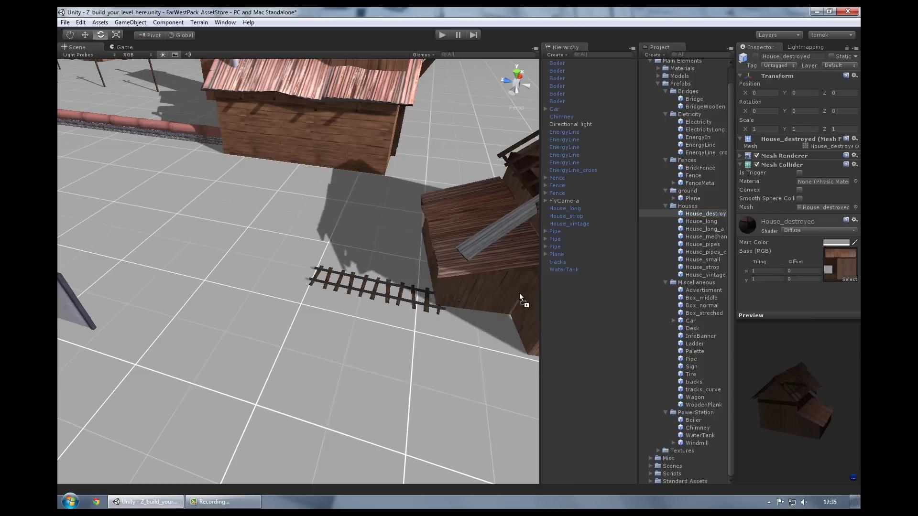
Rotate House_destroyed about 180° so its doorway faces the rail, then return to Move
{"action": "key", "text": "e"}
{"action": "mouse_move", "coordinate": [296, 267]}
{"action": "left_mouse_down"}
{"action": "mouse_move", "coordinate": [93, 265]}
{"action": "mouse_move", "coordinate": [332, 271]}
{"action": "mouse_move", "coordinate": [317, 271]}
{"action": "mouse_move", "coordinate": [323, 243]}
{"action": "mouse_move", "coordinate": [294, 313]}
{"action": "mouse_move", "coordinate": [351, 267]}
{"action": "mouse_move", "coordinate": [297, 277]}
{"action": "mouse_move", "coordinate": [192, 325]}
{"action": "left_mouse_up"}
{"action": "key", "text": "w"}
Duplicate the tracks piece twice, sliding each copy along Z to extend the straight line
{"action": "left_click", "coordinate": [297, 276]}
{"action": "key", "text": "ctrl+d"}
{"action": "left_click", "coordinate": [260, 303]}
{"action": "left_click", "coordinate": [284, 289]}
{"action": "middle_click_drag", "start_coordinate": [192, 325], "coordinate": [346, 288]}
{"action": "key", "text": "ctrl+d"}
{"action": "left_click_drag", "start_coordinate": [293, 351], "coordinate": [312, 333]}
{"action": "middle_click_drag", "start_coordinate": [311, 334], "coordinate": [378, 288]}
Add more tracks copies to the end, making a straight run of six pieces
{"action": "key", "text": "ctrl+d"}
{"action": "left_click_drag", "start_coordinate": [378, 288], "coordinate": [205, 375]}
{"action": "key", "text": "ctrl+d"}
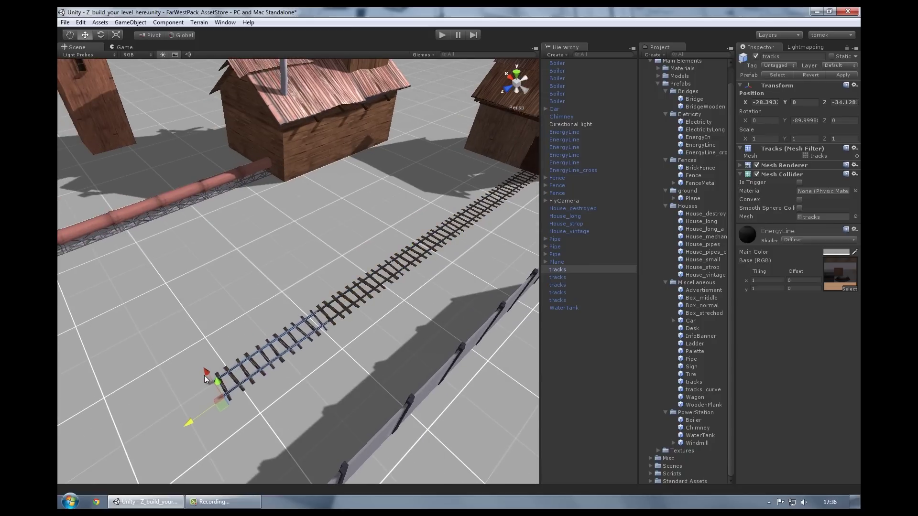
{"action": "scroll", "coordinate": [201, 371], "scroll_direction": "down", "scroll_amount": 2}
{"action": "scroll", "coordinate": [199, 368], "scroll_direction": "down", "scroll_amount": 2}
{"action": "key", "text": "ctrl+d"}
{"action": "left_click_drag", "start_coordinate": [466, 313], "coordinate": [361, 377]}
Attach two tracks_curve pieces, rotated 90°, to the line's end to form the U-turn
{"action": "left_click_drag", "start_coordinate": [706, 390], "coordinate": [293, 315]}
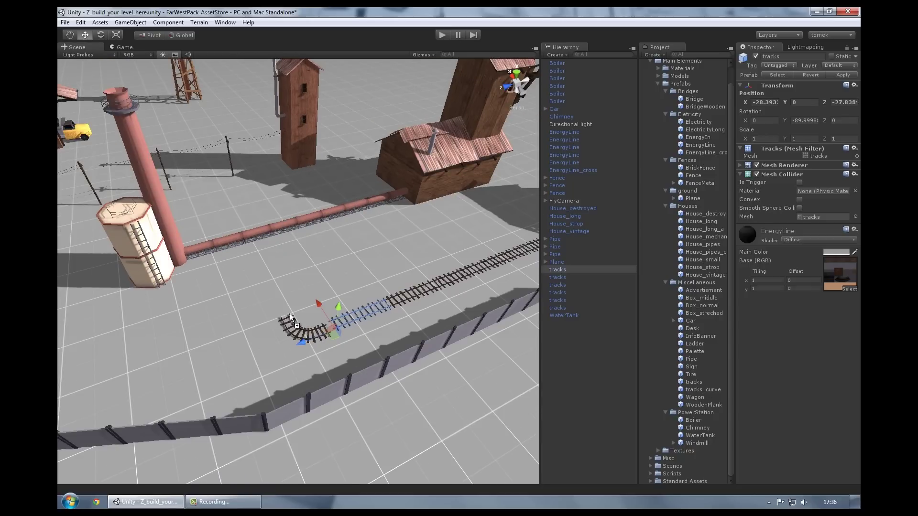
{"action": "key", "text": "f"}
{"action": "left_click_drag", "start_coordinate": [252, 248], "coordinate": [259, 238]}
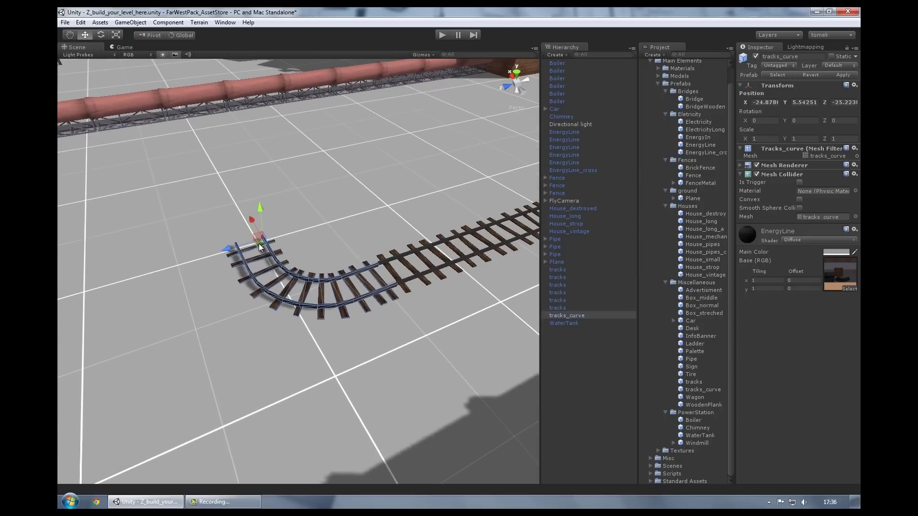
{"action": "scroll", "coordinate": [220, 303], "scroll_direction": "down", "scroll_amount": 3}
{"action": "key", "text": "ctrl+d"}
{"action": "mouse_move", "coordinate": [331, 284]}
{"action": "left_mouse_down"}
{"action": "mouse_move", "coordinate": [298, 216]}
{"action": "mouse_move", "coordinate": [348, 234]}
{"action": "left_mouse_up"}
{"action": "key", "text": "e"}
{"action": "key", "text": "w"}
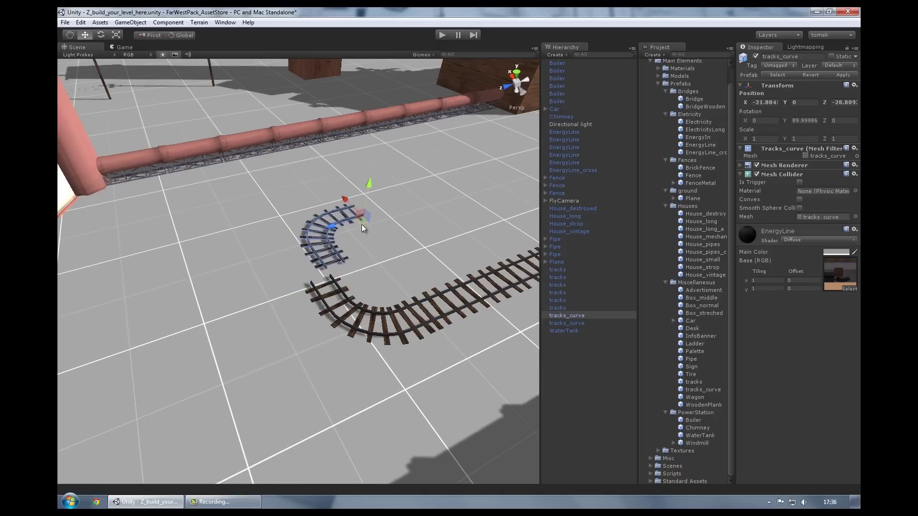
{"action": "middle_click_drag", "start_coordinate": [349, 234], "coordinate": [295, 280]}
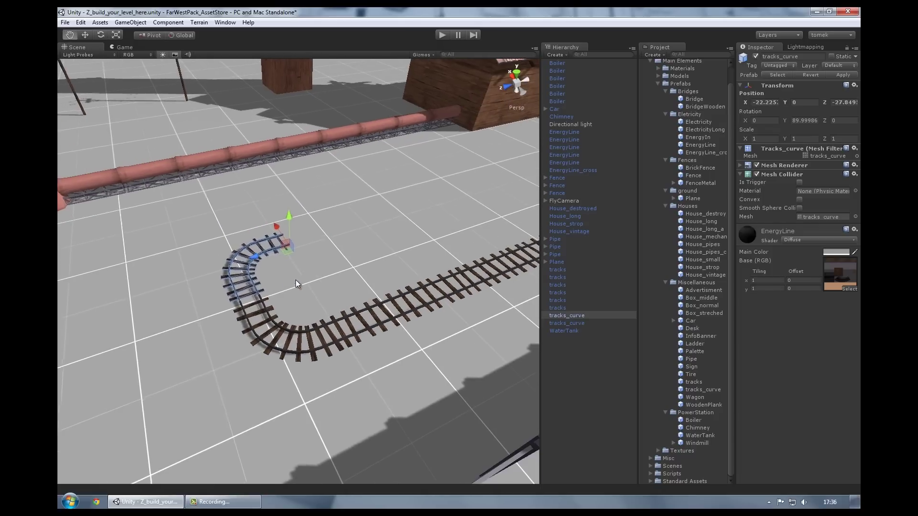
Duplicate the six straight tracks pieces and move the copy along X into a parallel run
{"action": "left_click", "coordinate": [556, 270]}
{"action": "left_click", "coordinate": [549, 307], "text": "ctrl"}
{"action": "left_click", "coordinate": [562, 273]}
{"action": "left_click", "coordinate": [564, 310], "text": "shift"}
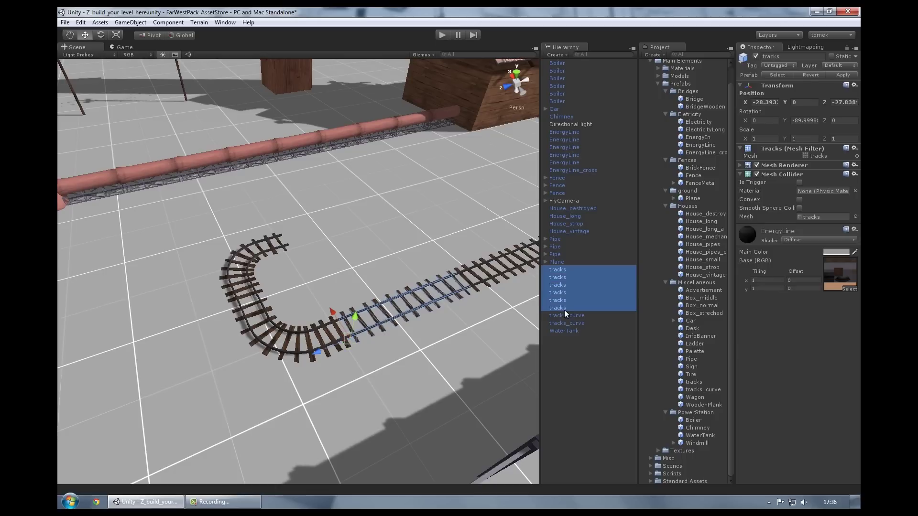
{"action": "key", "text": "ctrl+d"}
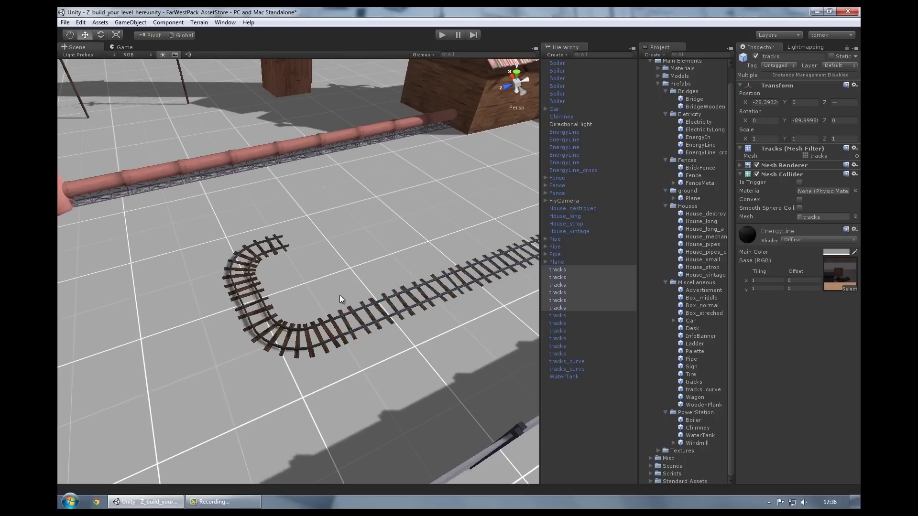
{"action": "middle_click_drag", "start_coordinate": [340, 295], "coordinate": [275, 325]}
{"action": "right_click_drag", "start_coordinate": [275, 325], "coordinate": [547, 177]}
{"action": "left_click_drag", "start_coordinate": [478, 184], "coordinate": [463, 133]}
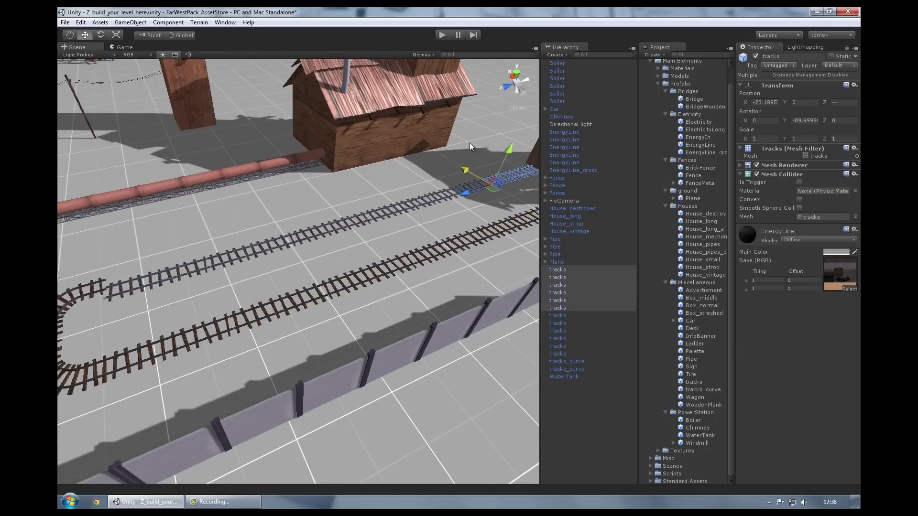
{"action": "right_click_drag", "start_coordinate": [463, 133], "coordinate": [363, 240]}
{"action": "left_click", "coordinate": [363, 240]}
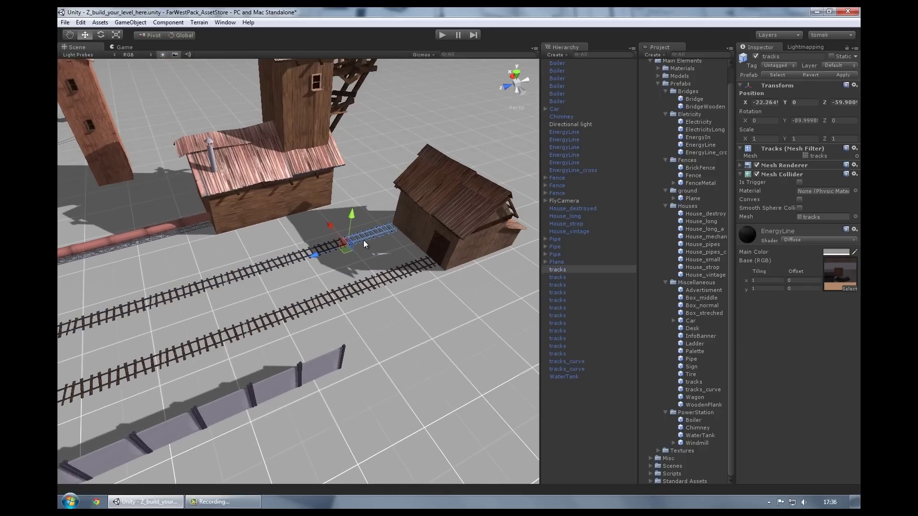
{"action": "middle_click_drag", "start_coordinate": [314, 284], "coordinate": [435, 242]}
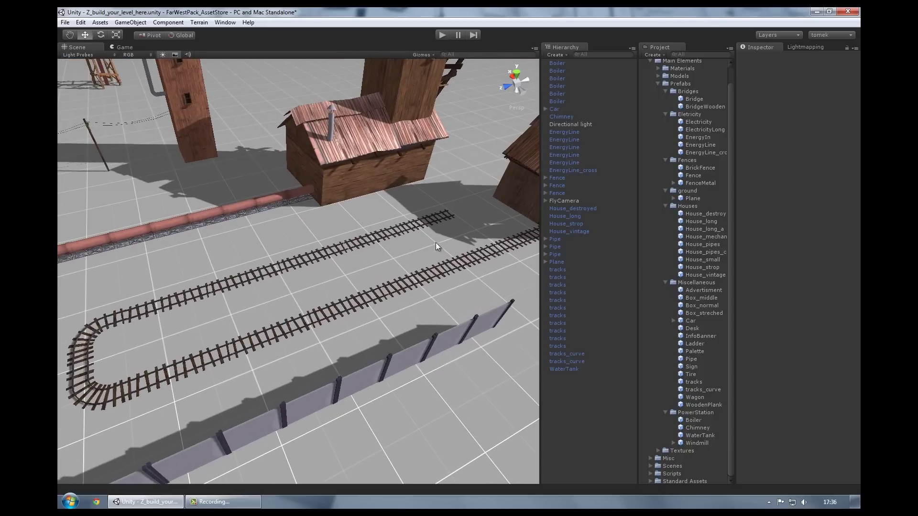
Drop the Wagon prefab from Miscellaneous onto the parallel track and align it with the rails
{"action": "left_click", "coordinate": [694, 398]}
{"action": "mouse_move", "coordinate": [694, 398]}
{"action": "left_mouse_down"}
{"action": "mouse_move", "coordinate": [347, 303]}
{"action": "mouse_move", "coordinate": [246, 312]}
{"action": "mouse_move", "coordinate": [261, 325]}
{"action": "mouse_move", "coordinate": [361, 309]}
{"action": "left_mouse_up"}
{"action": "key", "text": "f"}
{"action": "key", "text": "w"}
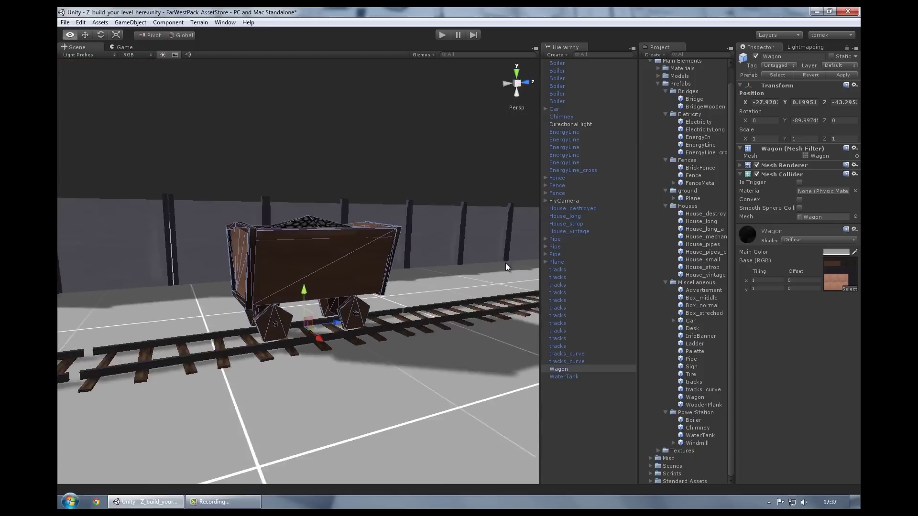
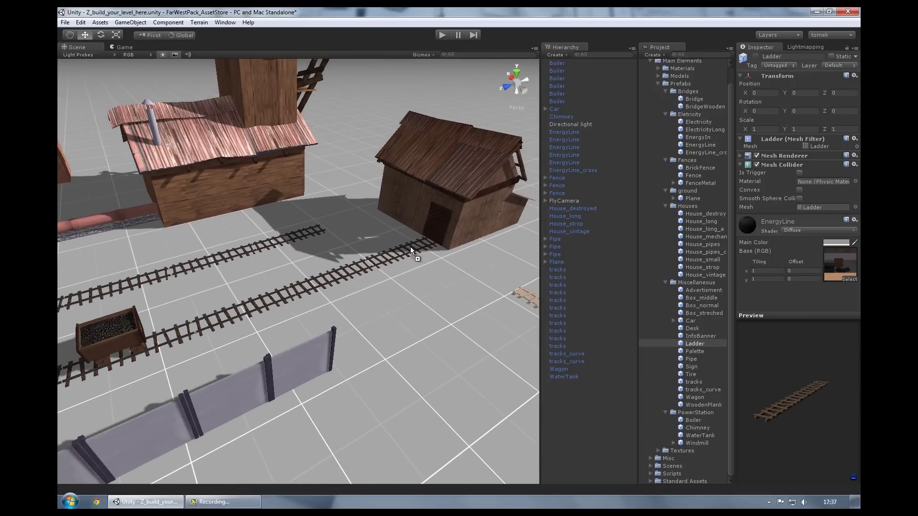
Place the Ladder prefab by the small house and tilt it steeply against the wall
{"action": "left_click_drag", "start_coordinate": [411, 251], "coordinate": [352, 236]}
{"action": "key", "text": "e"}
{"action": "left_click_drag", "start_coordinate": [342, 192], "coordinate": [319, 239]}
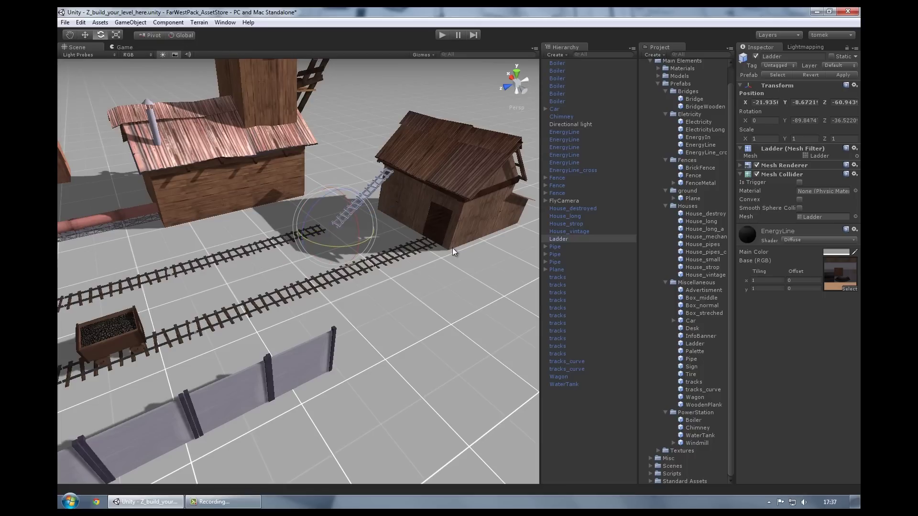
{"action": "left_click_drag", "start_coordinate": [325, 192], "coordinate": [310, 206]}
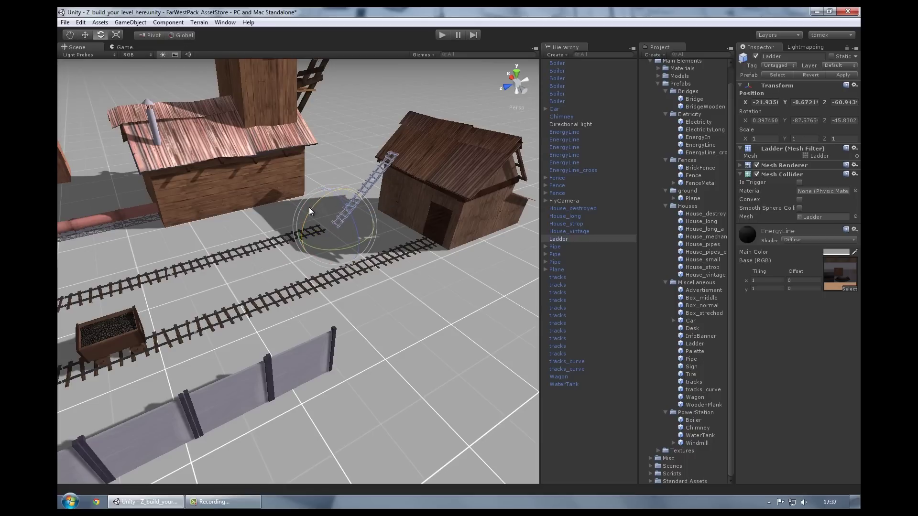
Bring a BrickFence prefab into the scene near the house
{"action": "double_click", "coordinate": [554, 307]}
{"action": "left_click", "coordinate": [693, 198]}
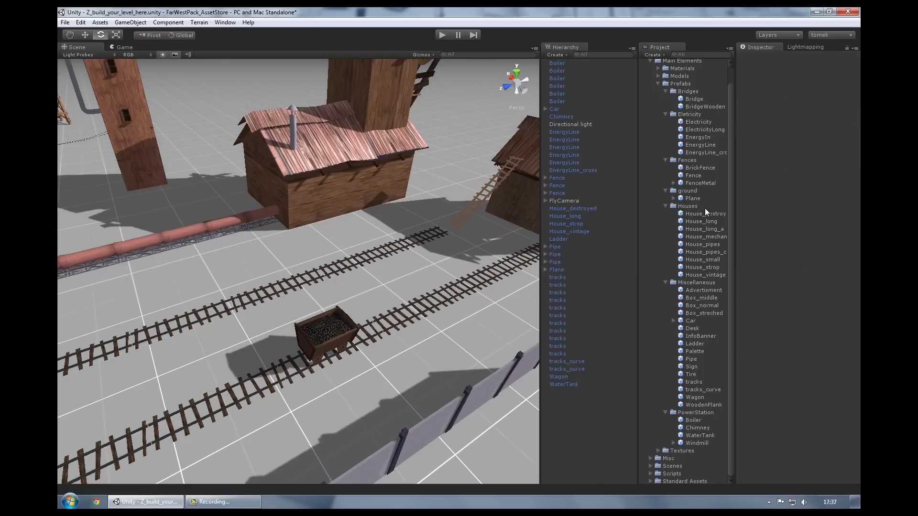
{"action": "left_click", "coordinate": [703, 145]}
{"action": "left_click", "coordinate": [700, 175]}
{"action": "left_click", "coordinate": [702, 168]}
{"action": "left_click_drag", "start_coordinate": [702, 168], "coordinate": [457, 255]}
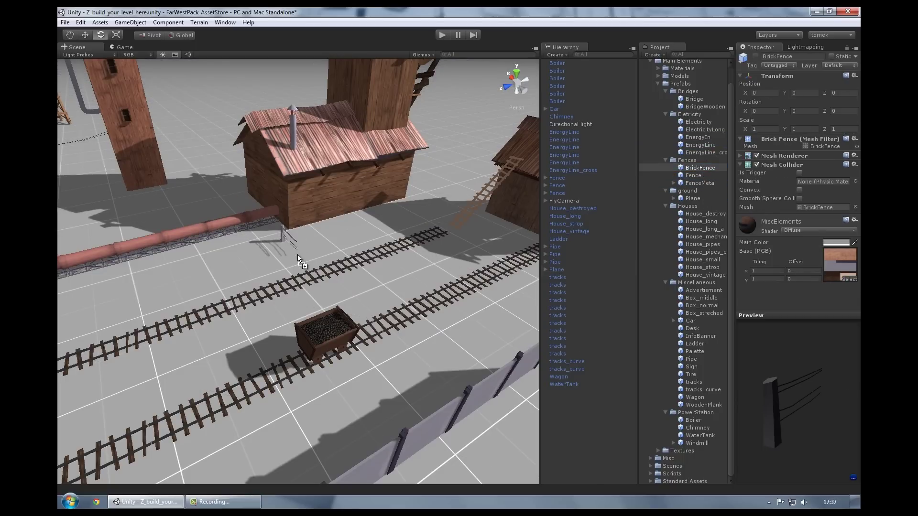
{"action": "left_click_drag", "start_coordinate": [297, 254], "coordinate": [298, 256]}
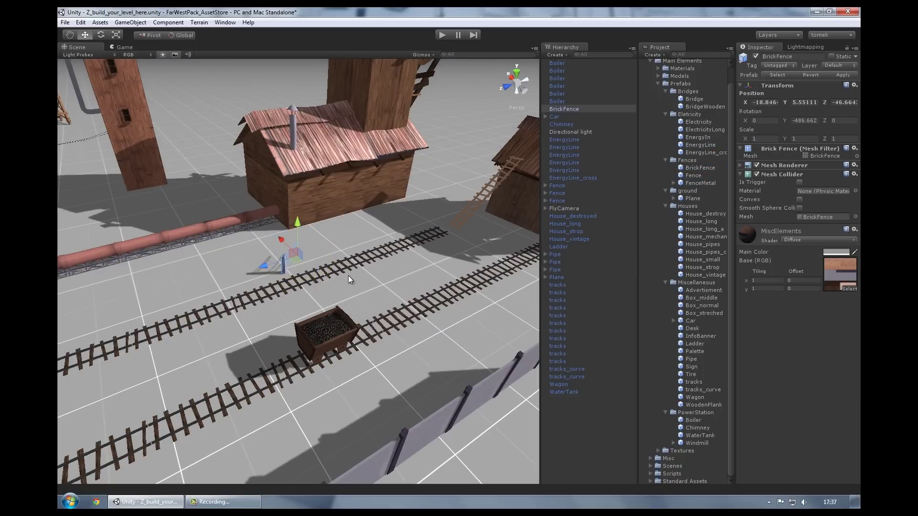
Duplicate the brick fence and line the copies up against the house wall
{"action": "key", "text": "f"}
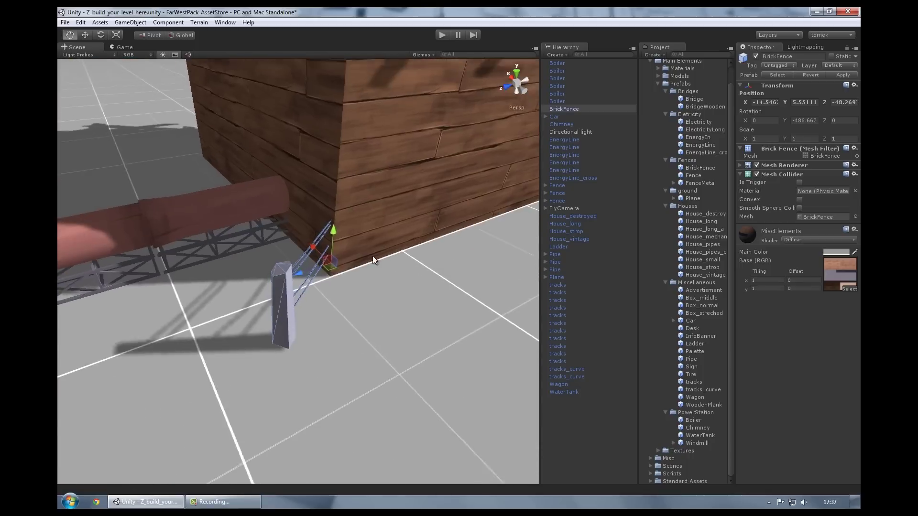
{"action": "key", "text": "ctrl+d"}
{"action": "mouse_move", "coordinate": [357, 251]}
{"action": "left_mouse_down"}
{"action": "mouse_move", "coordinate": [424, 279]}
{"action": "mouse_move", "coordinate": [364, 307]}
{"action": "mouse_move", "coordinate": [224, 346]}
{"action": "left_mouse_up"}
{"action": "key", "text": "ctrl+d"}
{"action": "key", "text": "ctrl+d"}
{"action": "key", "text": "f"}
{"action": "key", "text": "e"}
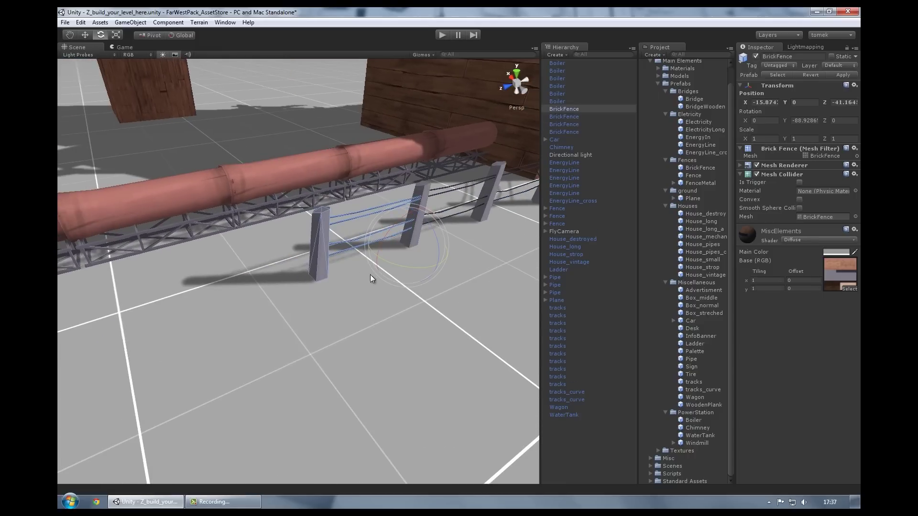
{"action": "key", "text": "ctrl+d"}
{"action": "mouse_move", "coordinate": [393, 261]}
{"action": "left_mouse_down"}
{"action": "mouse_move", "coordinate": [305, 284]}
{"action": "mouse_move", "coordinate": [409, 301]}
{"action": "left_mouse_up"}
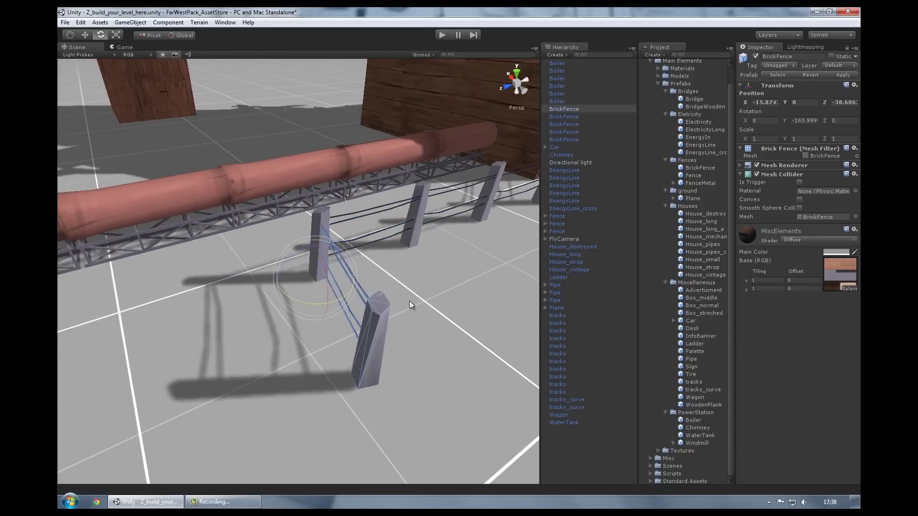
Separate overlapping fence copies and extend the row down beside the lower tracks
{"action": "key", "text": "w"}
{"action": "key", "text": "f"}
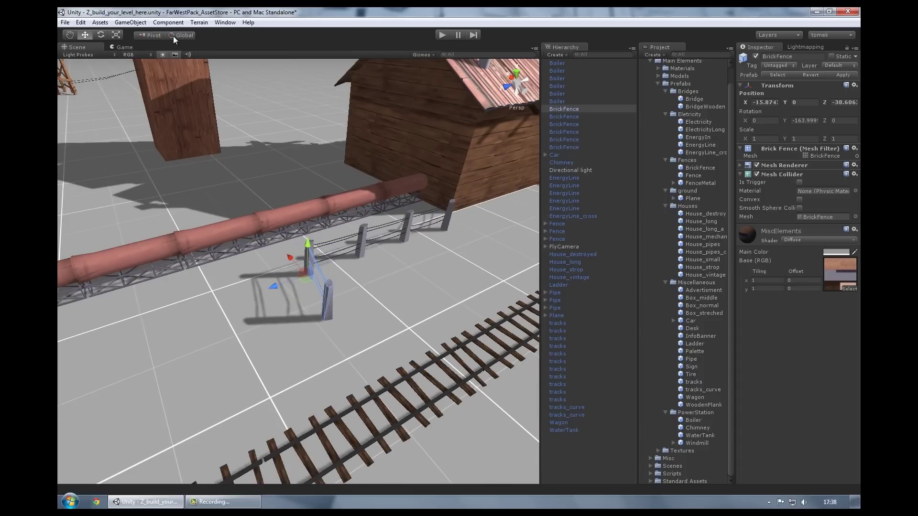
{"action": "mouse_move", "coordinate": [316, 300]}
{"action": "left_mouse_down"}
{"action": "mouse_move", "coordinate": [329, 337]}
{"action": "mouse_move", "coordinate": [388, 257]}
{"action": "left_mouse_up"}
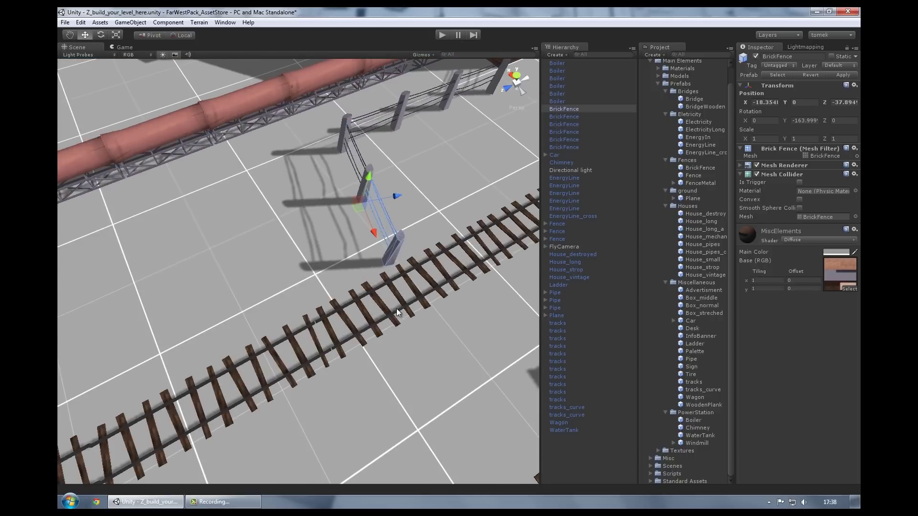
{"action": "middle_click_drag", "start_coordinate": [388, 257], "coordinate": [287, 181]}
{"action": "mouse_move", "coordinate": [281, 180]}
{"action": "left_mouse_down"}
{"action": "mouse_move", "coordinate": [351, 366]}
{"action": "mouse_move", "coordinate": [495, 286]}
{"action": "left_mouse_up"}
{"action": "key", "text": "e"}
{"action": "key", "text": "w"}
{"action": "mouse_move", "coordinate": [327, 330]}
{"action": "left_mouse_down"}
{"action": "mouse_move", "coordinate": [397, 423]}
{"action": "mouse_move", "coordinate": [286, 314]}
{"action": "left_mouse_up"}
{"action": "key", "text": "ctrl+d"}
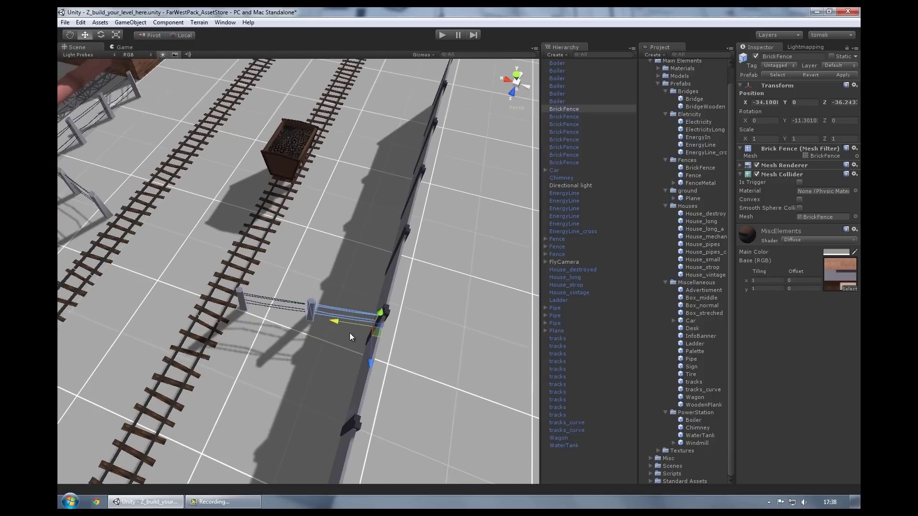
{"action": "mouse_move", "coordinate": [354, 336]}
{"action": "left_mouse_down", "text": "alt"}
{"action": "mouse_move", "coordinate": [360, 324]}
{"action": "mouse_move", "coordinate": [518, 444]}
{"action": "mouse_move", "coordinate": [312, 306]}
{"action": "mouse_move", "coordinate": [410, 332]}
{"action": "mouse_move", "coordinate": [337, 306]}
{"action": "mouse_move", "coordinate": [421, 296]}
{"action": "mouse_move", "coordinate": [478, 306]}
{"action": "left_mouse_up", "text": "alt"}
Place another small wooden house at the front left of the level
{"action": "left_click", "coordinate": [518, 445]}
{"action": "left_click", "coordinate": [701, 221]}
{"action": "left_click", "coordinate": [706, 183]}
{"action": "left_click", "coordinate": [706, 169]}
{"action": "left_click", "coordinate": [706, 153]}
{"action": "left_click", "coordinate": [702, 199]}
{"action": "left_click", "coordinate": [703, 214]}
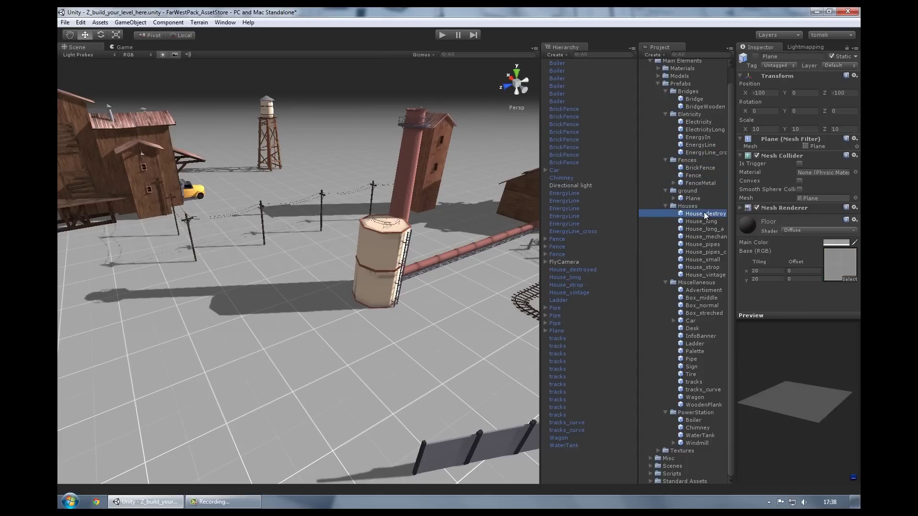
{"action": "key", "text": "Down"}
{"action": "key", "text": "Down"}
{"action": "key", "text": "Down"}
{"action": "key", "text": "Down"}
{"action": "key", "text": "Down"}
{"action": "key", "text": "Down"}
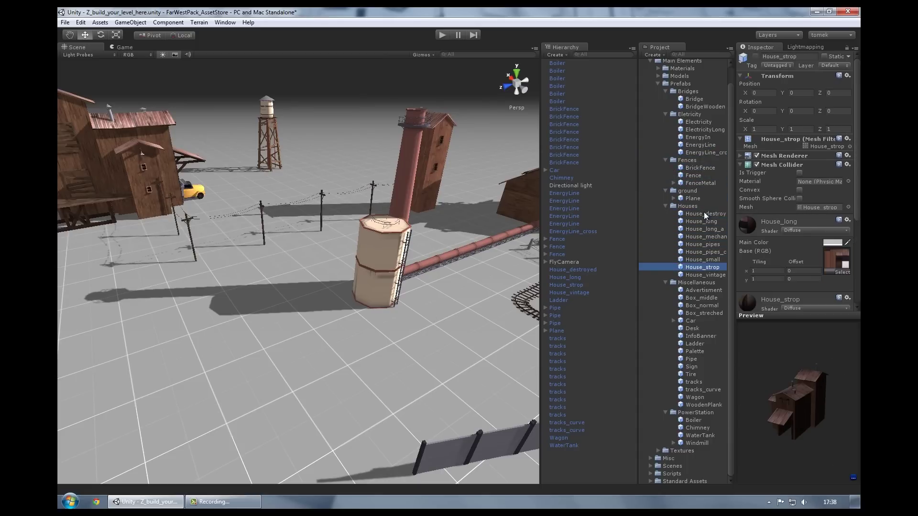
{"action": "mouse_move", "coordinate": [705, 259]}
{"action": "left_mouse_down"}
{"action": "mouse_move", "coordinate": [168, 406]}
{"action": "mouse_move", "coordinate": [270, 417]}
{"action": "mouse_move", "coordinate": [362, 389]}
{"action": "left_mouse_up"}
{"action": "key", "text": "e"}
Set the Advertisment board near the front with a Sign beside it
{"action": "left_click", "coordinate": [721, 290]}
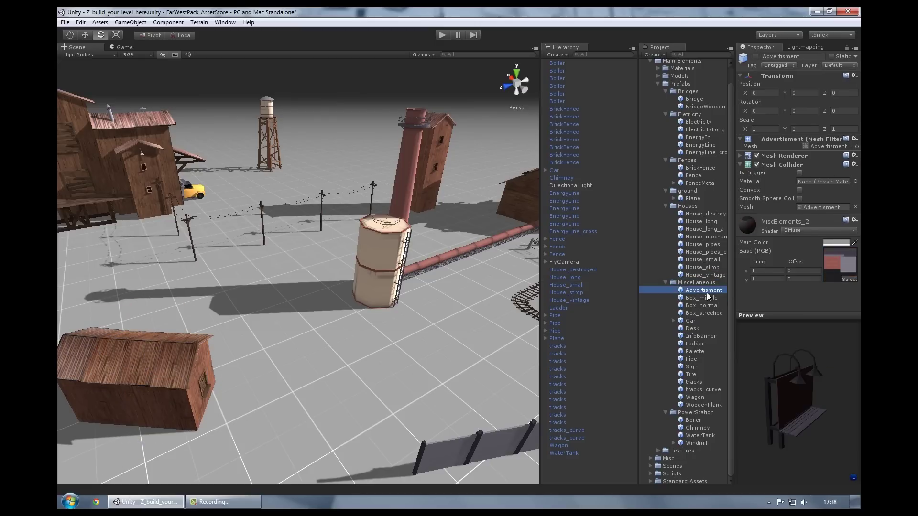
{"action": "mouse_move", "coordinate": [135, 329]}
{"action": "left_mouse_down"}
{"action": "mouse_move", "coordinate": [334, 417]}
{"action": "mouse_move", "coordinate": [153, 437]}
{"action": "left_mouse_up"}
{"action": "key", "text": "w"}
{"action": "left_click", "coordinate": [708, 390]}
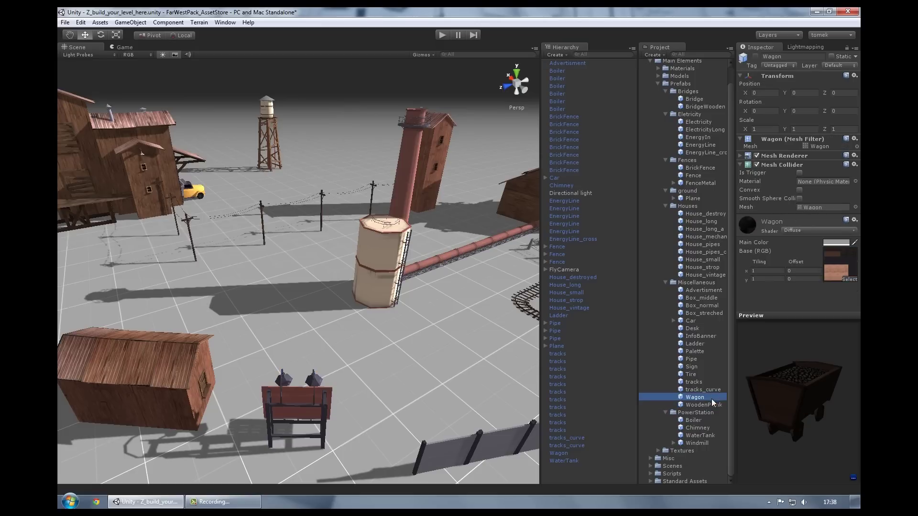
{"action": "left_click", "coordinate": [706, 369]}
{"action": "left_click", "coordinate": [708, 359]}
{"action": "mouse_move", "coordinate": [707, 366]}
{"action": "left_mouse_down"}
{"action": "mouse_move", "coordinate": [355, 409]}
{"action": "mouse_move", "coordinate": [358, 418]}
{"action": "left_mouse_up"}
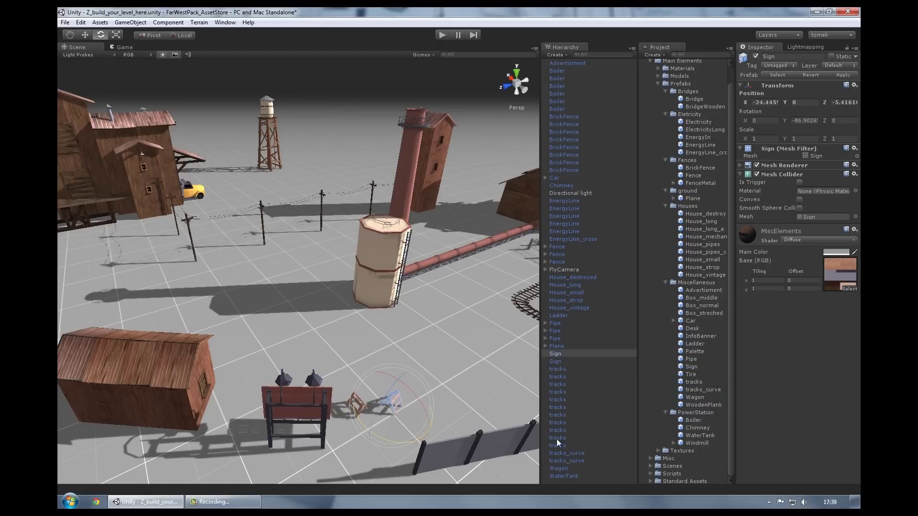
Drop a Box_middle wooden crate on the open ground
{"action": "left_click_drag", "start_coordinate": [702, 298], "coordinate": [325, 331]}
{"action": "key", "text": "f"}
{"action": "scroll", "coordinate": [318, 249], "scroll_direction": "up", "scroll_amount": 3}
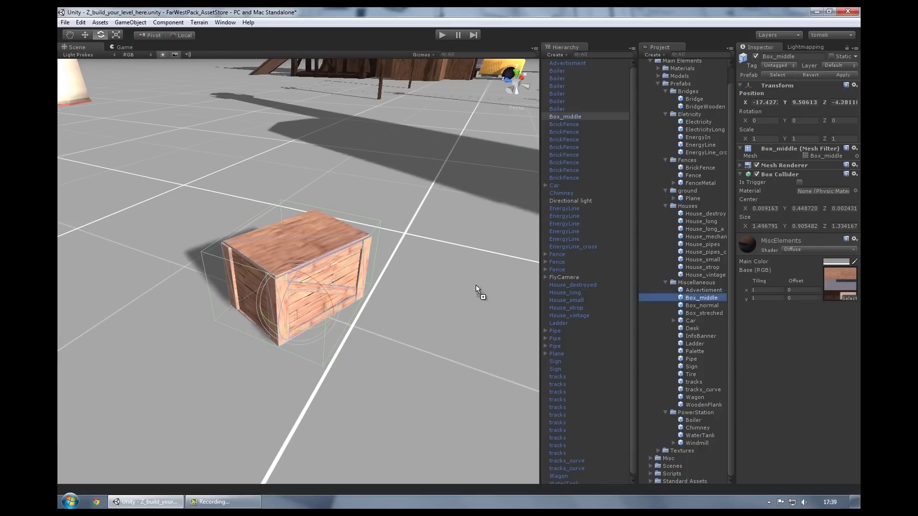
Pile Box_middle, Box_streched and Box_normal crates together by the house
{"action": "left_click_drag", "start_coordinate": [475, 285], "coordinate": [134, 267]}
{"action": "mouse_move", "coordinate": [702, 298]}
{"action": "left_mouse_down"}
{"action": "mouse_move", "coordinate": [216, 242]}
{"action": "mouse_move", "coordinate": [346, 235]}
{"action": "left_mouse_up"}
{"action": "left_click_drag", "start_coordinate": [713, 314], "coordinate": [390, 366]}
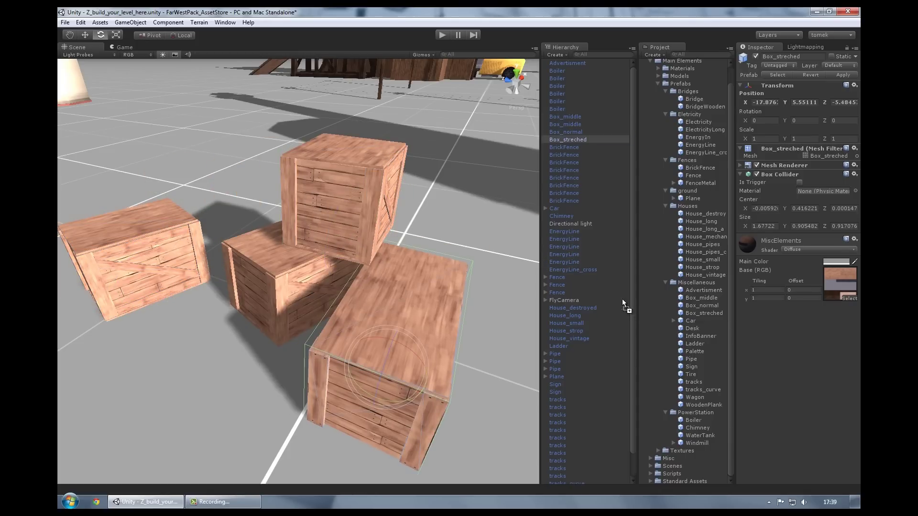
{"action": "left_click_drag", "start_coordinate": [623, 303], "coordinate": [194, 419]}
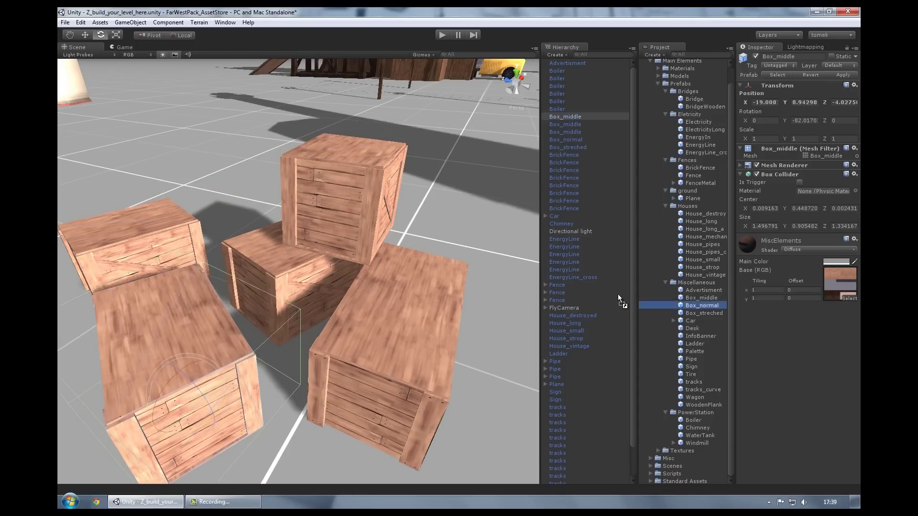
{"action": "left_click_drag", "start_coordinate": [620, 301], "coordinate": [137, 222]}
{"action": "scroll", "coordinate": [365, 335], "scroll_direction": "down", "scroll_amount": 2}
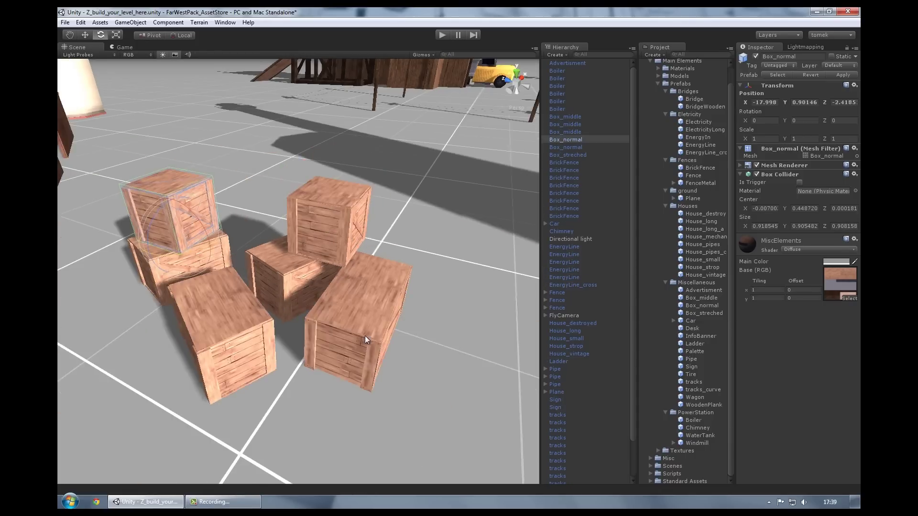
{"action": "scroll", "coordinate": [365, 336], "scroll_direction": "down", "scroll_amount": 3}
Add a Palette pallet beside the crates and stack a duplicate on top of it
{"action": "left_click", "coordinate": [704, 352]}
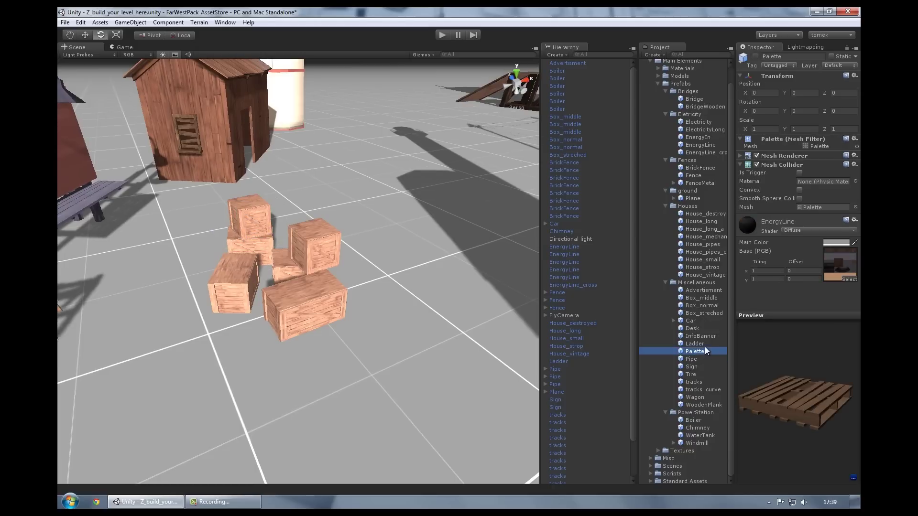
{"action": "mouse_move", "coordinate": [705, 351]}
{"action": "left_mouse_down"}
{"action": "mouse_move", "coordinate": [357, 392]}
{"action": "mouse_move", "coordinate": [359, 352]}
{"action": "left_mouse_up"}
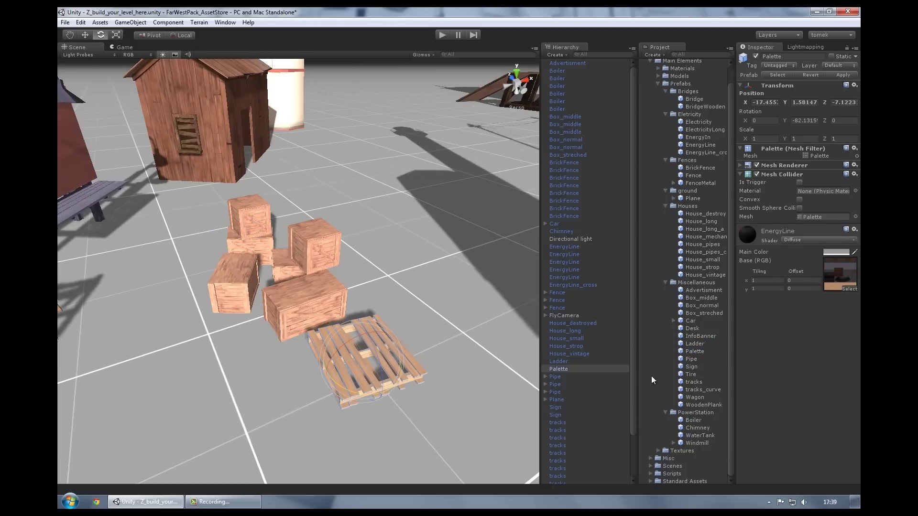
{"action": "key", "text": "ctrl+d"}
{"action": "mouse_move", "coordinate": [360, 386]}
{"action": "left_mouse_down"}
{"action": "mouse_move", "coordinate": [333, 346]}
{"action": "mouse_move", "coordinate": [300, 255]}
{"action": "left_mouse_up"}
{"action": "key", "text": "w"}
{"action": "left_click_drag", "start_coordinate": [288, 400], "coordinate": [700, 421], "text": "alt"}
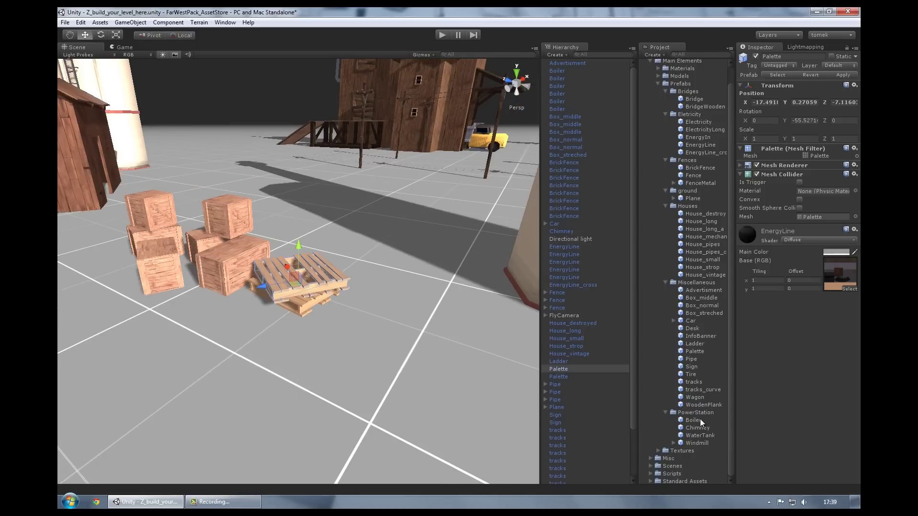
{"action": "mouse_move", "coordinate": [680, 323]}
{"action": "left_mouse_down", "text": "alt"}
{"action": "mouse_move", "coordinate": [340, 323]}
{"action": "mouse_move", "coordinate": [374, 323]}
{"action": "left_mouse_up", "text": "alt"}
Create an empty Scene object and nest Advertisment–Chimney, EnergyLine–Fence and House_destroyed–Pipe under it
{"action": "key", "text": "ctrl+2"}
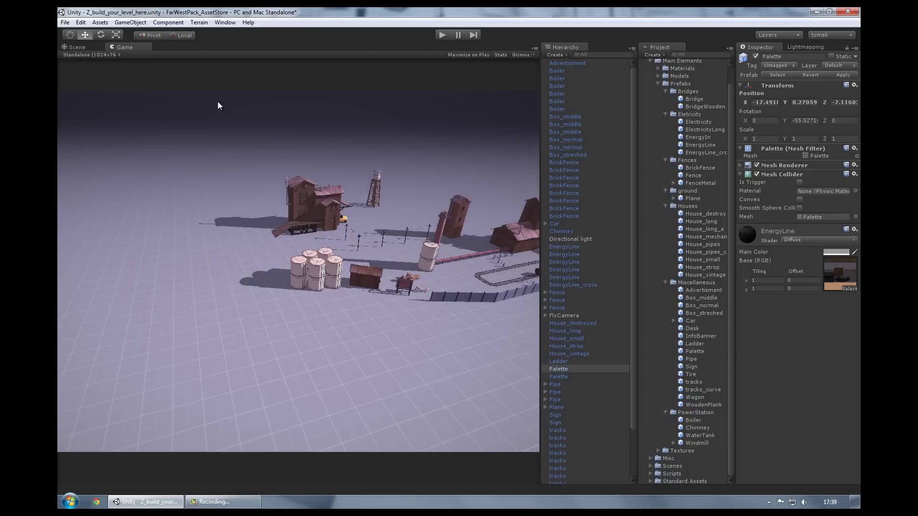
{"action": "key", "text": "ctrl+shift+n"}
{"action": "type", "text": "Scene"}
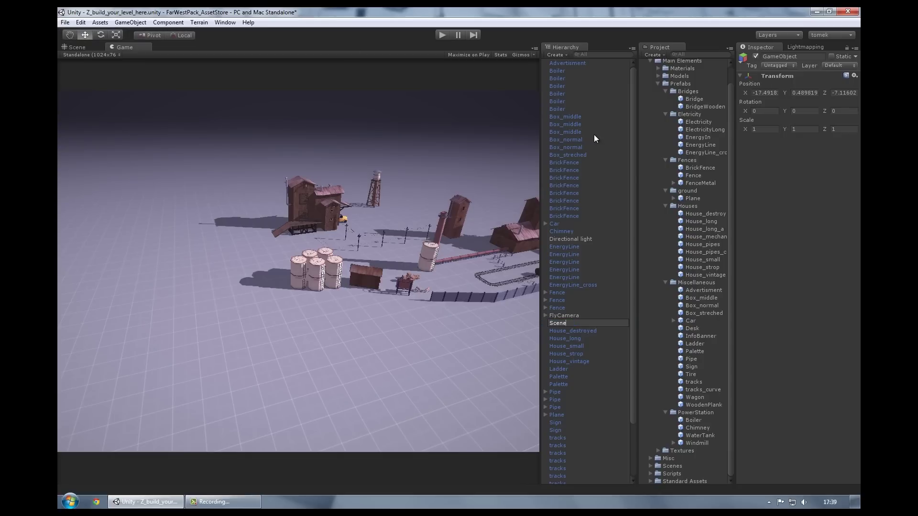
{"action": "left_click", "coordinate": [571, 64]}
{"action": "left_click", "coordinate": [566, 233], "text": "shift"}
{"action": "left_click_drag", "start_coordinate": [566, 233], "coordinate": [560, 413]}
{"action": "left_click", "coordinate": [565, 71]}
{"action": "left_click", "coordinate": [564, 132], "text": "shift"}
{"action": "left_click_drag", "start_coordinate": [563, 134], "coordinate": [564, 238]}
{"action": "left_click", "coordinate": [569, 80]}
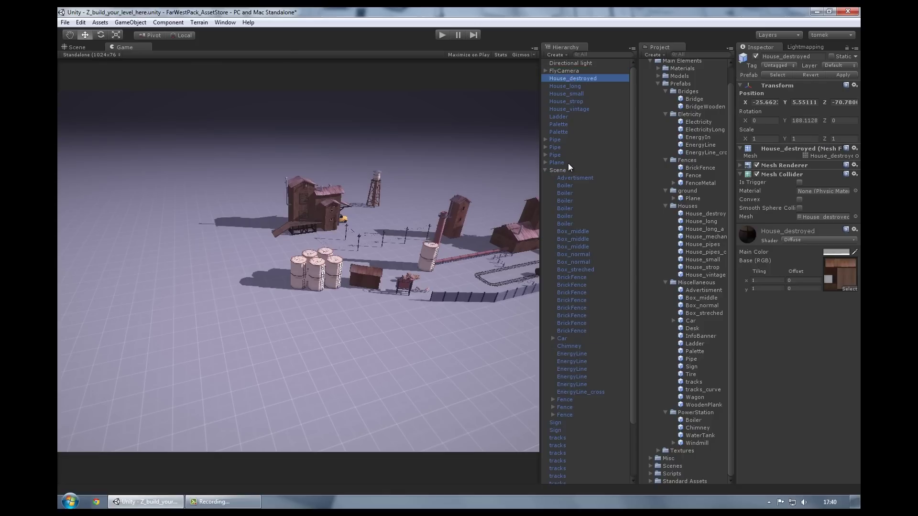
{"action": "left_click", "coordinate": [568, 155], "text": "shift"}
{"action": "mouse_move", "coordinate": [567, 157]}
{"action": "left_mouse_down"}
{"action": "mouse_move", "coordinate": [597, 425]}
{"action": "mouse_move", "coordinate": [556, 171]}
{"action": "left_mouse_up"}
Nest Sign through WaterTank under Scene and set FlyCamera to X 12.67, Y -2.05, Z -45.5
{"action": "left_click", "coordinate": [544, 86]}
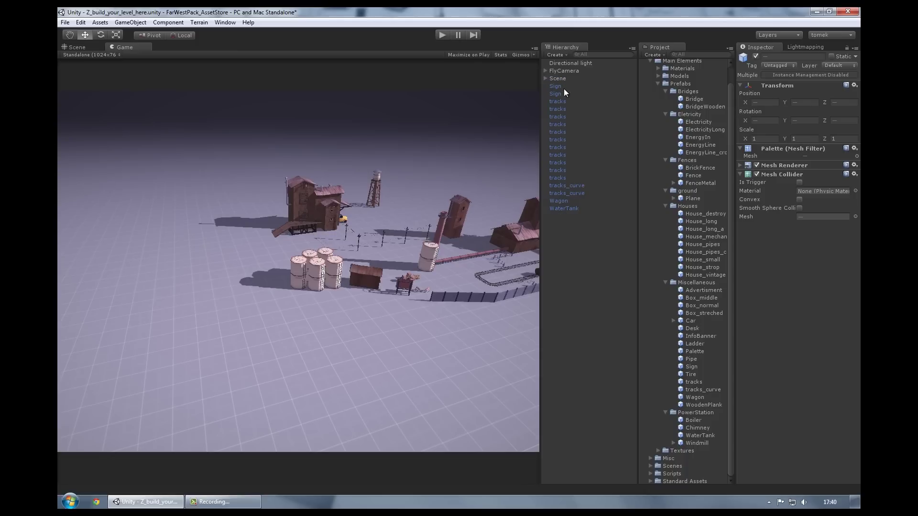
{"action": "left_click", "coordinate": [564, 88]}
{"action": "left_click", "coordinate": [580, 208], "text": "shift"}
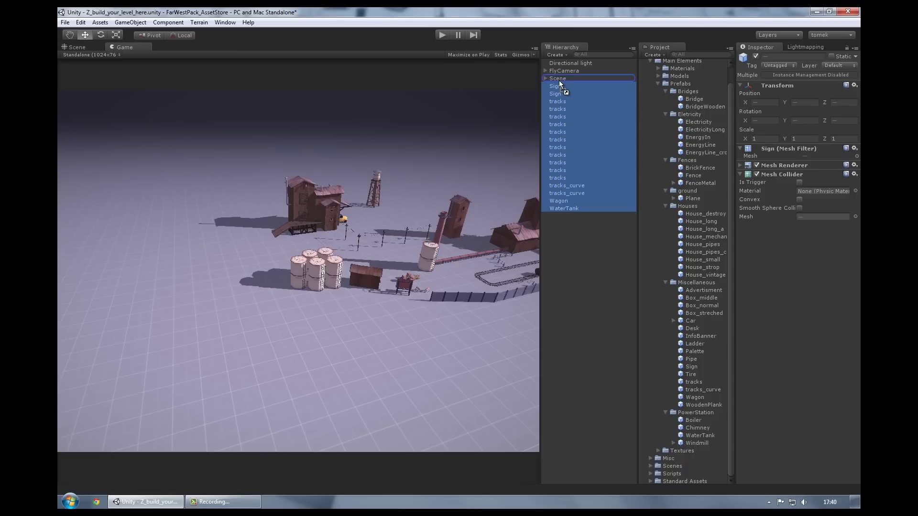
{"action": "left_click_drag", "start_coordinate": [562, 75], "coordinate": [558, 80]}
{"action": "mouse_move", "coordinate": [745, 93]}
{"action": "left_mouse_down"}
{"action": "mouse_move", "coordinate": [778, 87]}
{"action": "mouse_move", "coordinate": [764, 94]}
{"action": "left_mouse_up"}
{"action": "left_click_drag", "start_coordinate": [847, 89], "coordinate": [443, 18]}
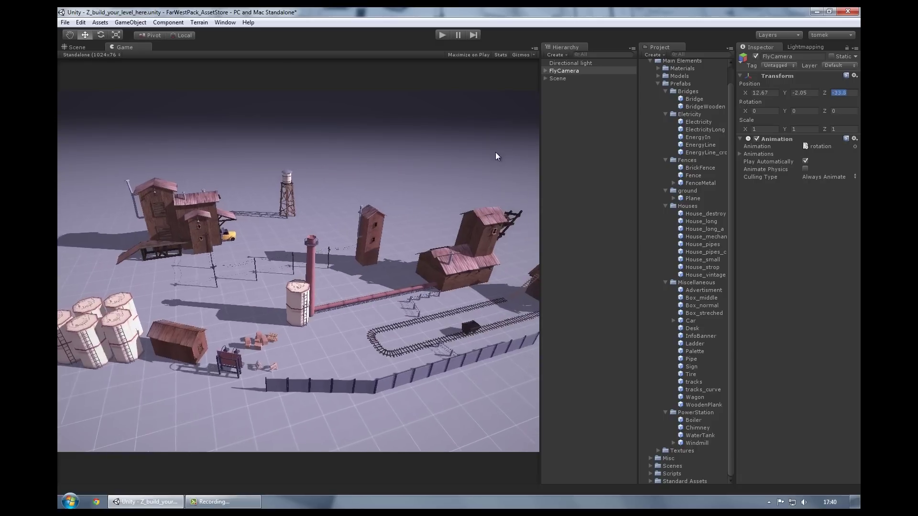
{"action": "type", "text": "-45.5"}
Play-test the camera view, then collapse the Prefabs, Main Elements and Far West Pack folders
{"action": "left_click", "coordinate": [443, 34]}
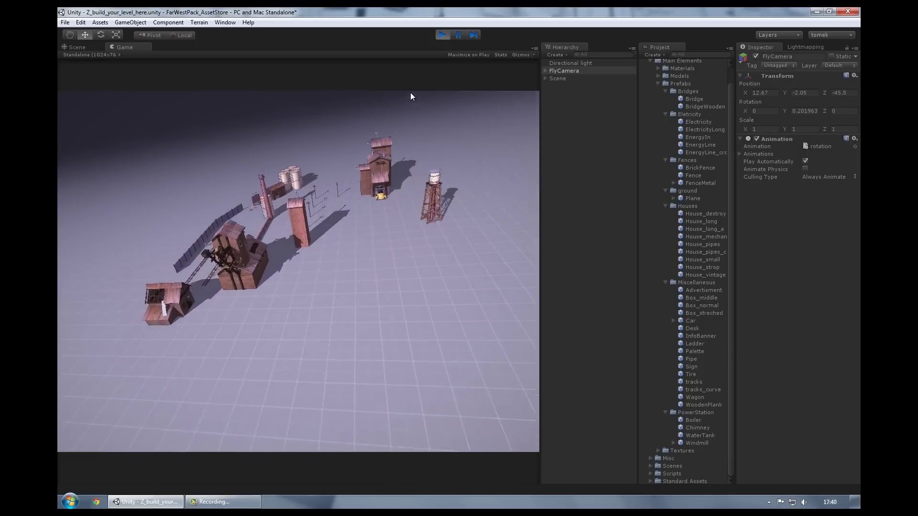
{"action": "left_click", "coordinate": [442, 35]}
{"action": "left_click", "coordinate": [657, 82]}
{"action": "left_click", "coordinate": [652, 78]}
{"action": "left_click", "coordinate": [643, 64]}
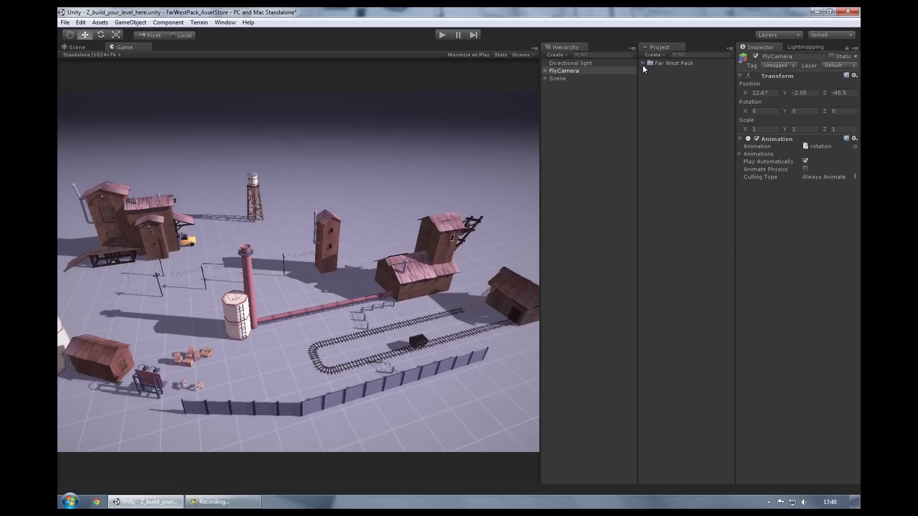
Search the Asset Store for fps and import all files of Ultimate FPS Camera
{"action": "left_click", "coordinate": [222, 23]}
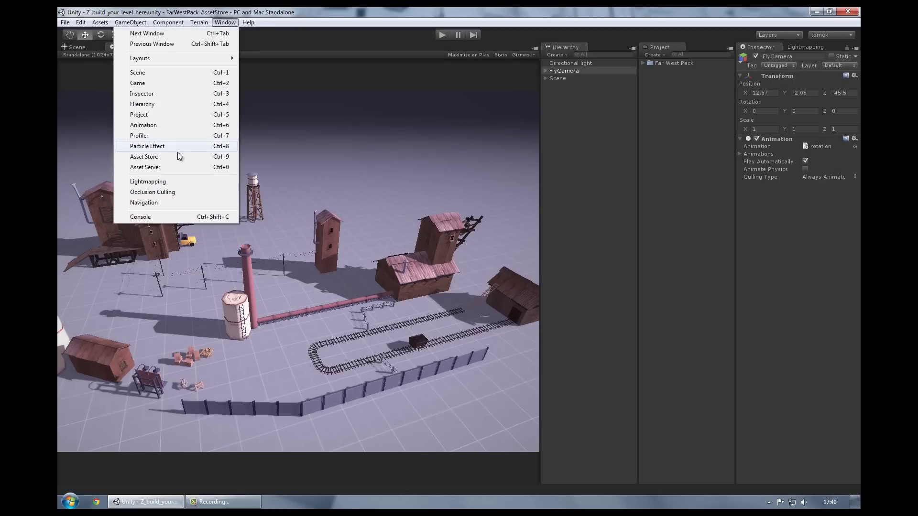
{"action": "left_click", "coordinate": [177, 152]}
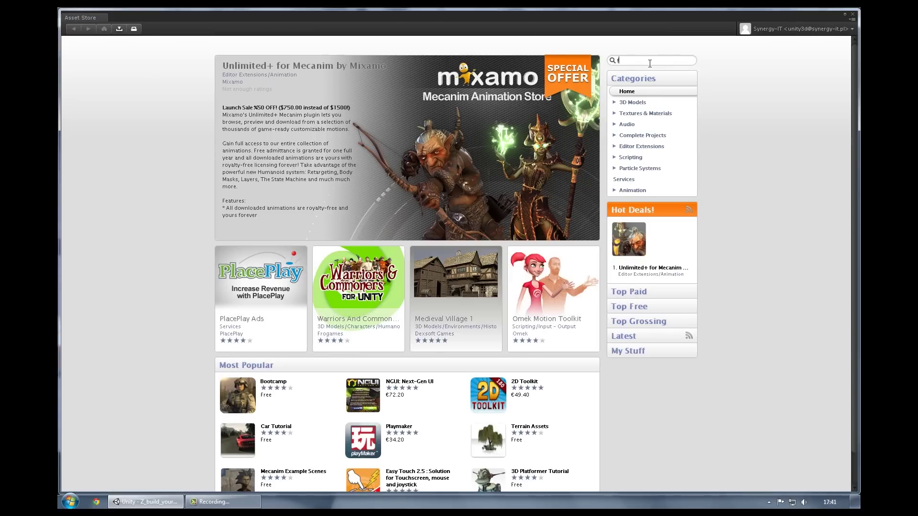
{"action": "type", "text": "ps"}
{"action": "key", "text": "Return"}
{"action": "left_click", "coordinate": [311, 172]}
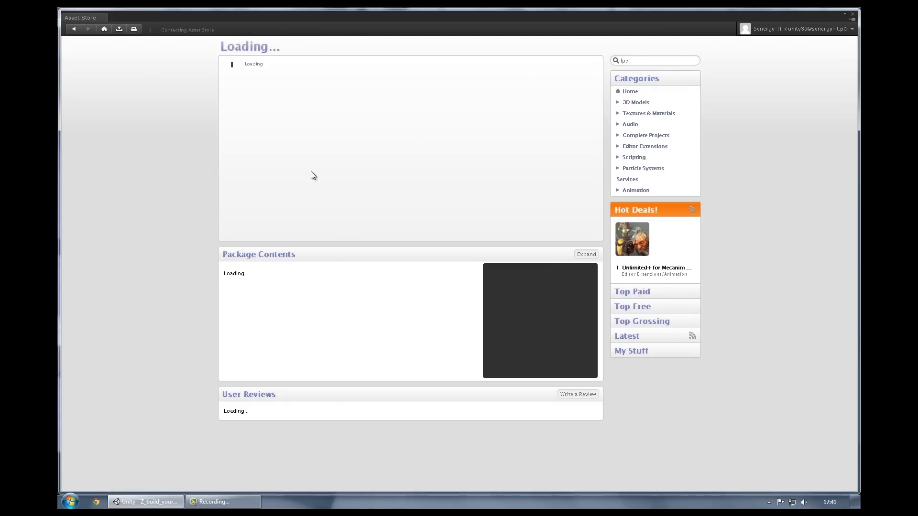
{"action": "left_click", "coordinate": [253, 119]}
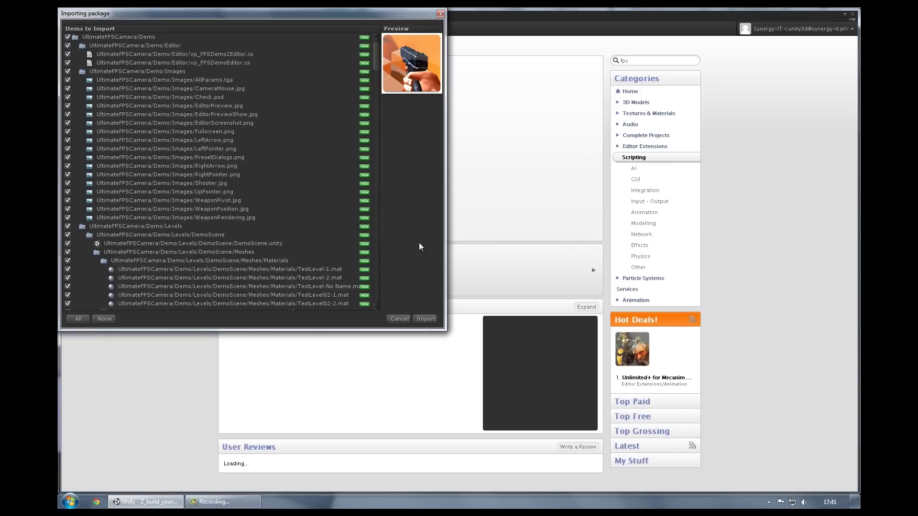
{"action": "left_click", "coordinate": [424, 321]}
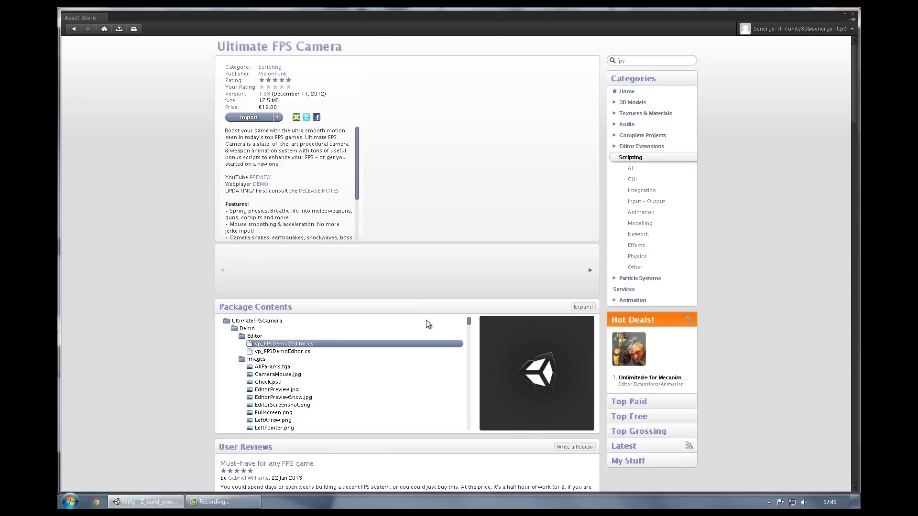
Add the UltimateFPSCamera FPSPlayer prefab to the level and raise it to Y 1.23728
{"action": "left_click", "coordinate": [853, 15]}
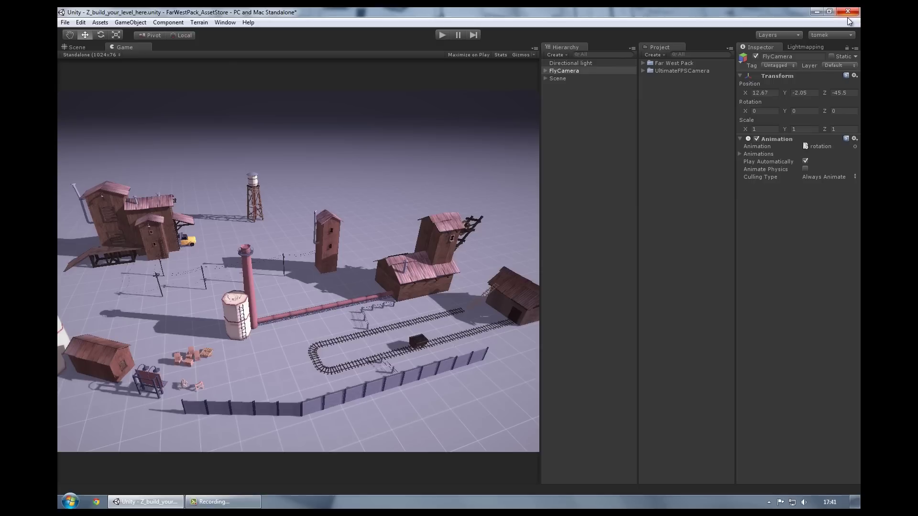
{"action": "left_click", "coordinate": [643, 63]}
{"action": "left_click", "coordinate": [650, 93]}
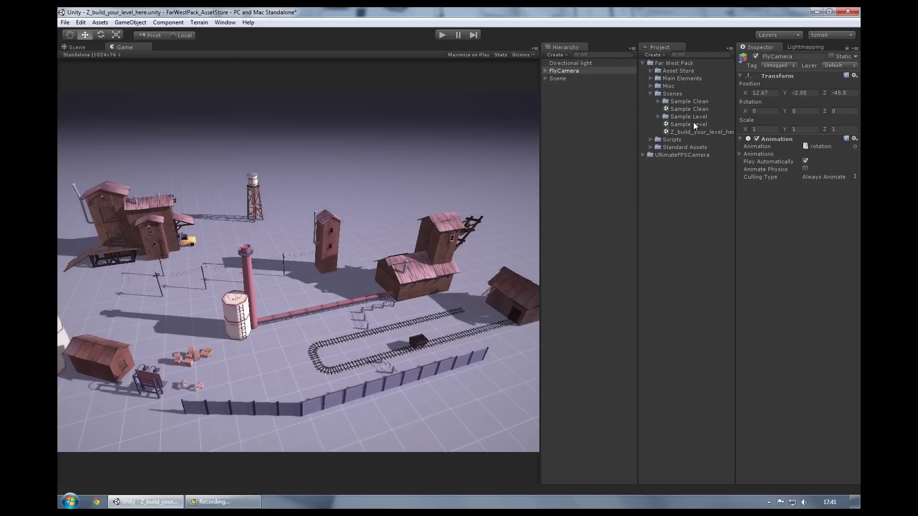
{"action": "left_click", "coordinate": [642, 70]}
{"action": "left_click", "coordinate": [649, 116]}
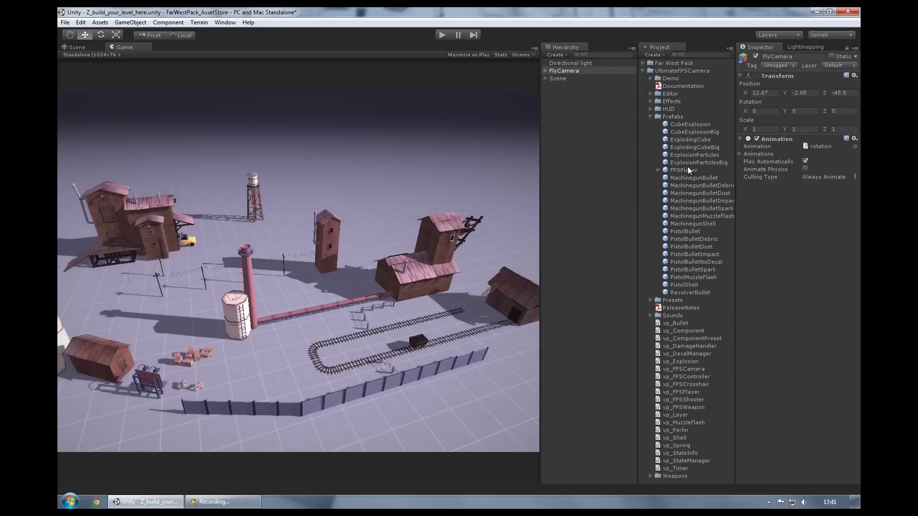
{"action": "left_click_drag", "start_coordinate": [684, 169], "coordinate": [592, 176]}
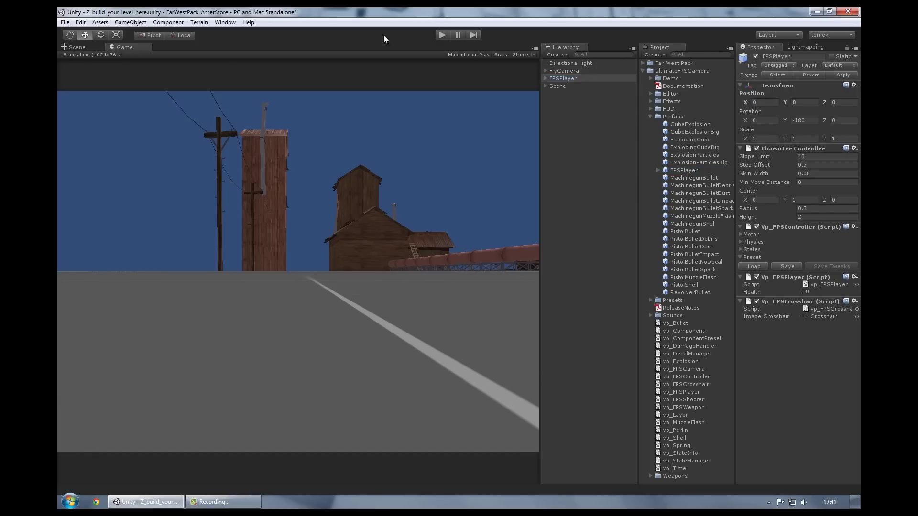
{"action": "left_click", "coordinate": [85, 48]}
{"action": "left_click_drag", "start_coordinate": [237, 197], "coordinate": [237, 190]}
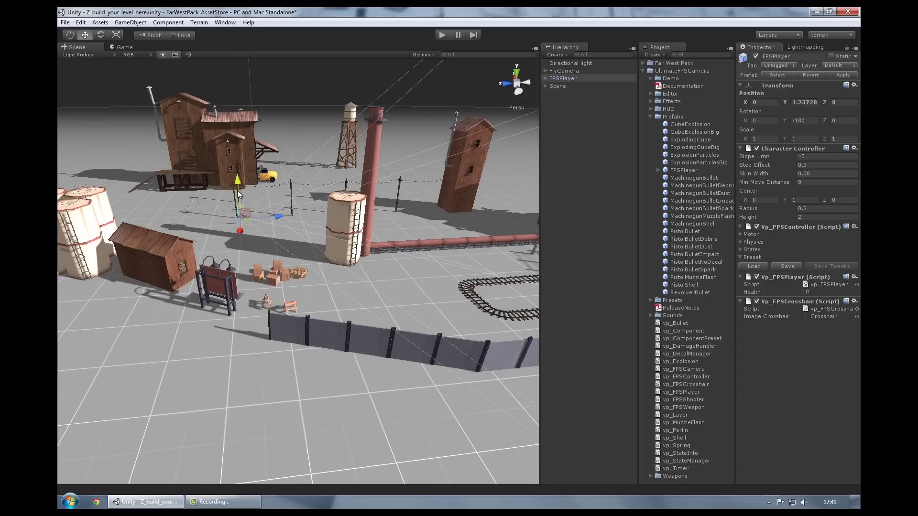
{"action": "left_click", "coordinate": [125, 47]}
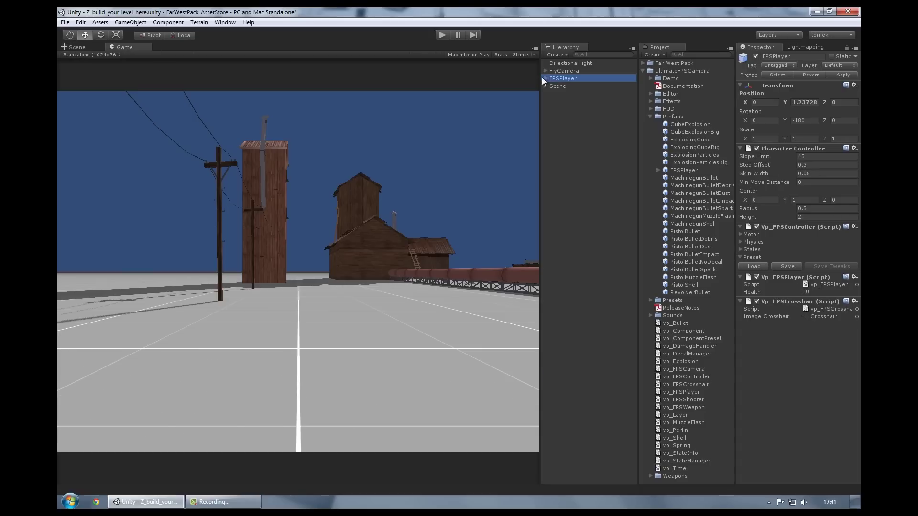
Darken the FPSCamera background colour inside FPSPlayer
{"action": "left_click", "coordinate": [573, 87]}
{"action": "left_click", "coordinate": [579, 115]}
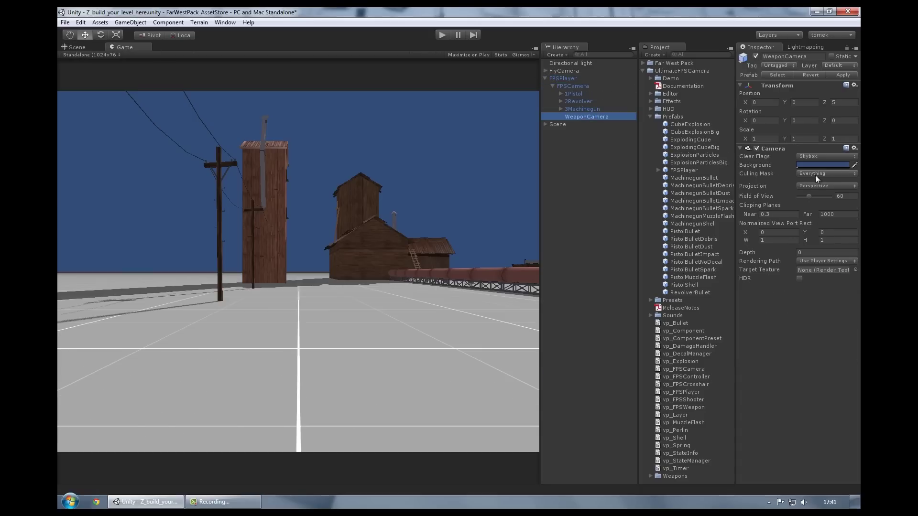
{"action": "left_click", "coordinate": [822, 165]}
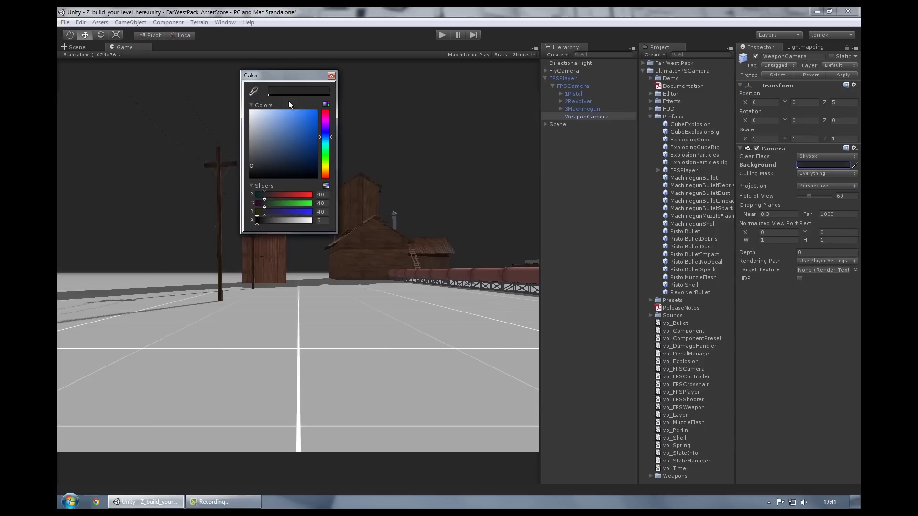
{"action": "left_click", "coordinate": [604, 106]}
{"action": "left_click", "coordinate": [593, 87]}
{"action": "left_click", "coordinate": [829, 165]}
{"action": "left_click_drag", "start_coordinate": [316, 130], "coordinate": [242, 170]}
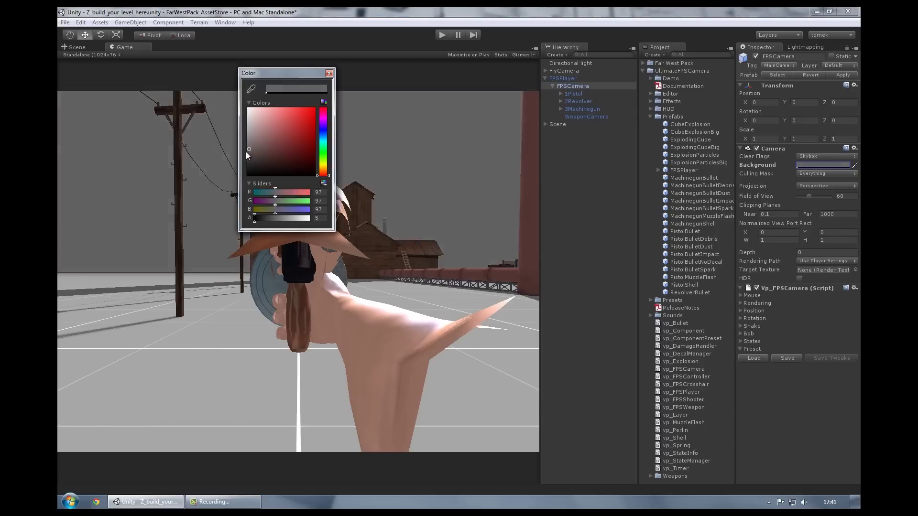
{"action": "left_click", "coordinate": [329, 73]}
Play-test walking to the shed and firing the revolver and machinegun, then stop
{"action": "left_click", "coordinate": [441, 36]}
{"action": "key", "text": "2"}
{"action": "key", "text": "w"}
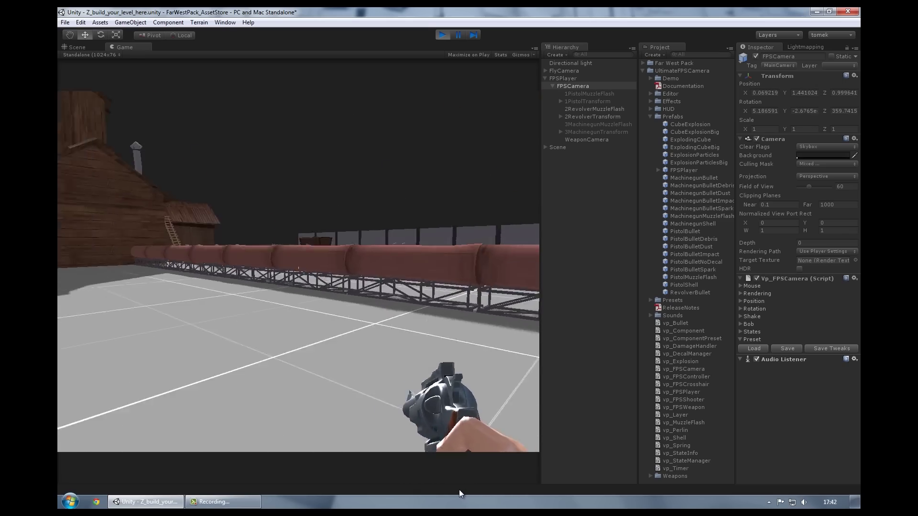
{"action": "key", "text": "w"}
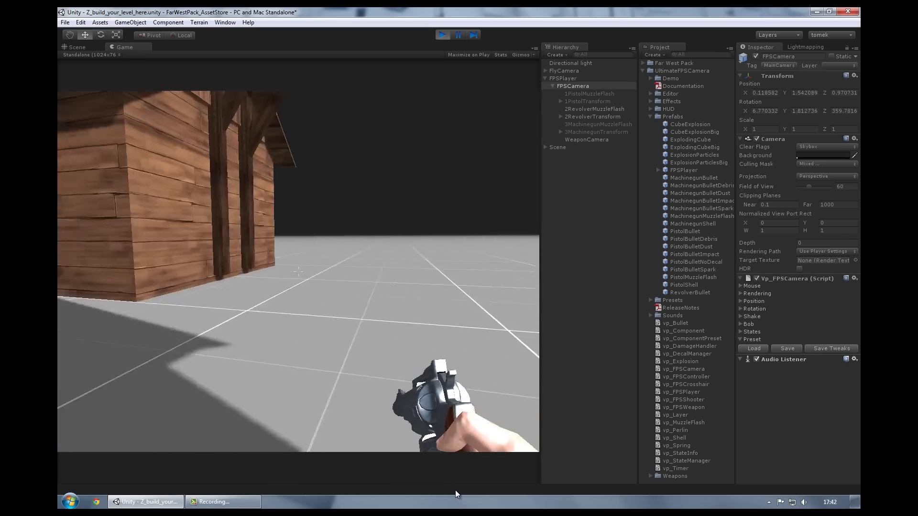
{"action": "left_click", "coordinate": [360, 471]}
{"action": "key", "text": "3"}
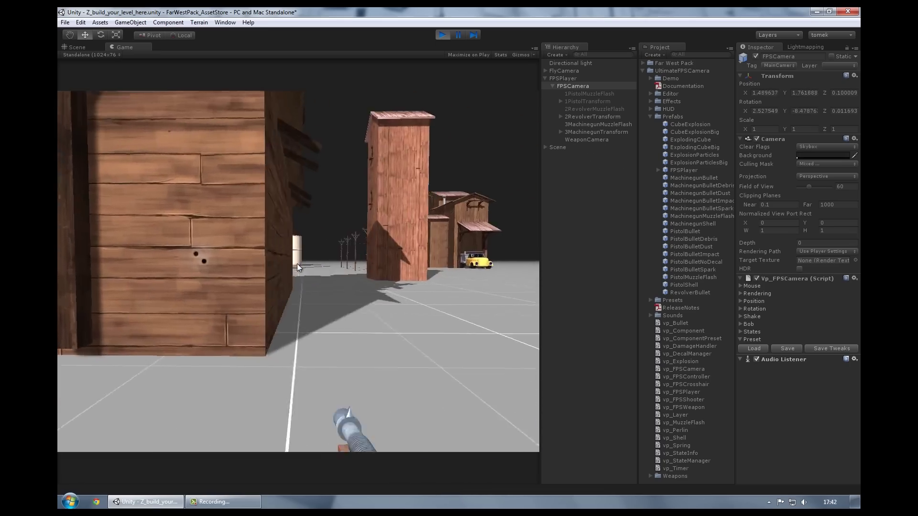
{"action": "left_click", "coordinate": [298, 263]}
{"action": "key", "text": "2"}
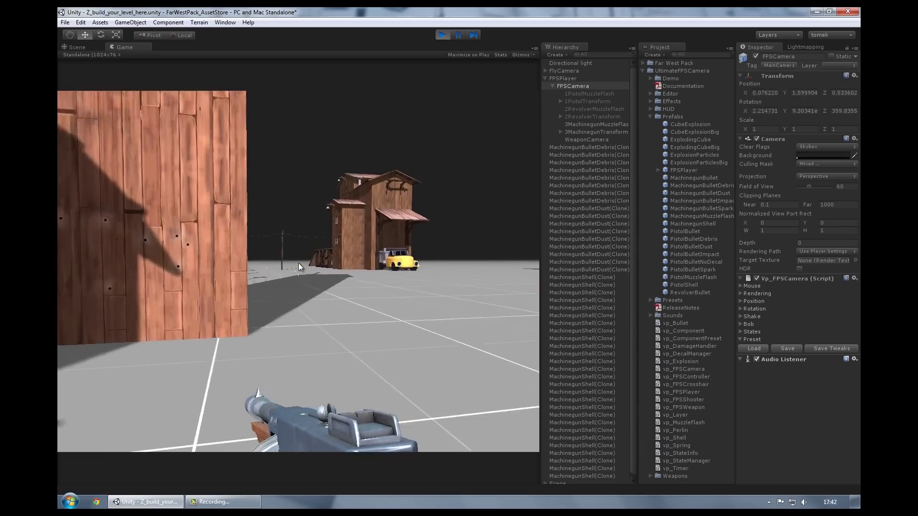
{"action": "key", "text": "w"}
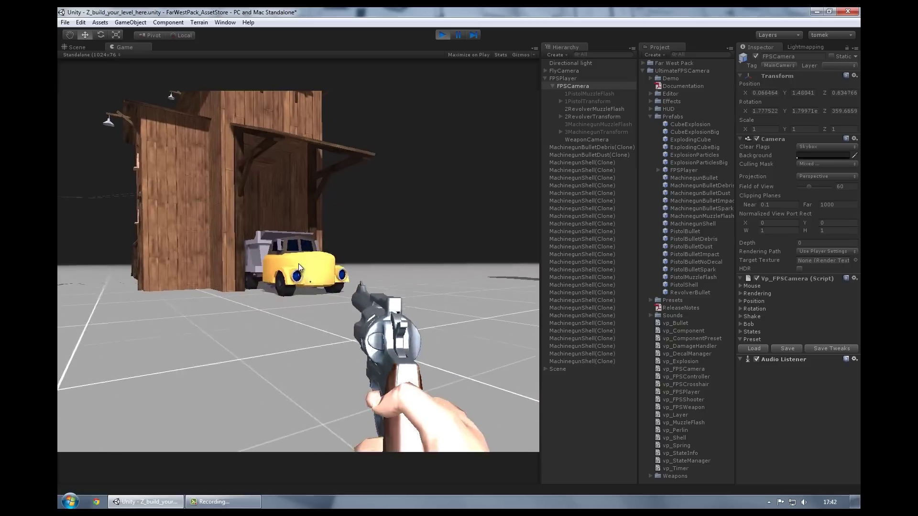
{"action": "key", "text": "1"}
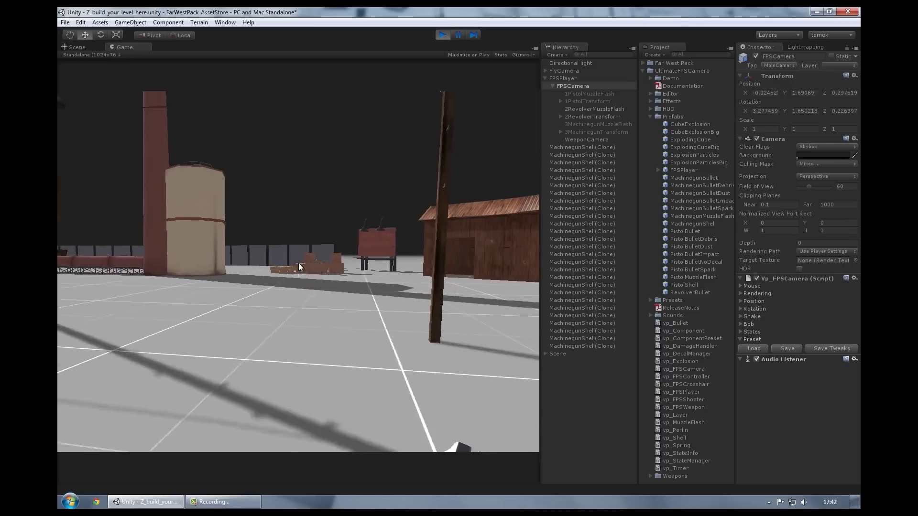
{"action": "key", "text": "ctrl+p"}
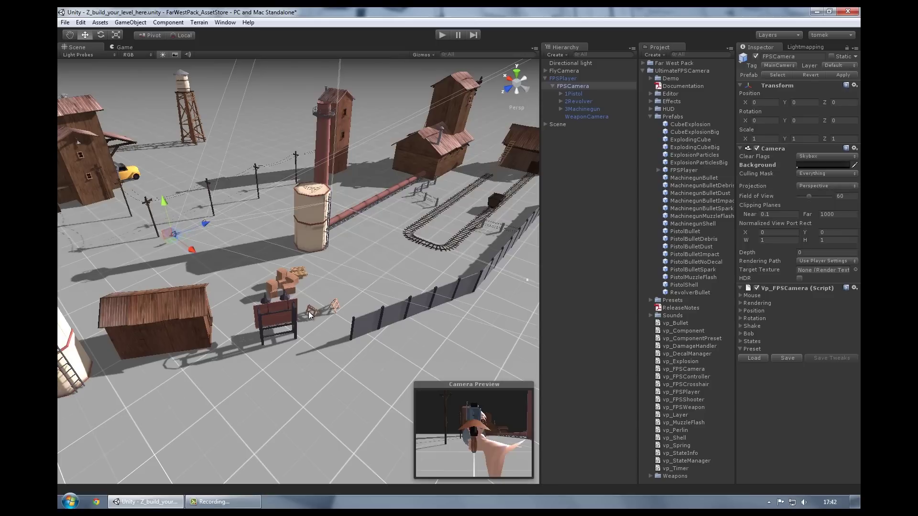
Give the Advertisment sign and House_small each a Rigidbody
{"action": "left_click", "coordinate": [285, 315]}
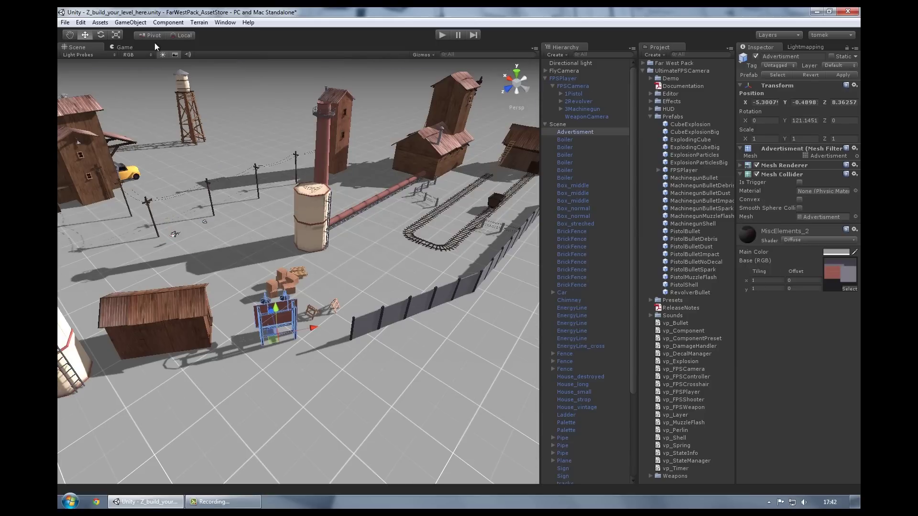
{"action": "left_click", "coordinate": [167, 23]}
{"action": "right_click_drag", "start_coordinate": [305, 283], "coordinate": [315, 280]}
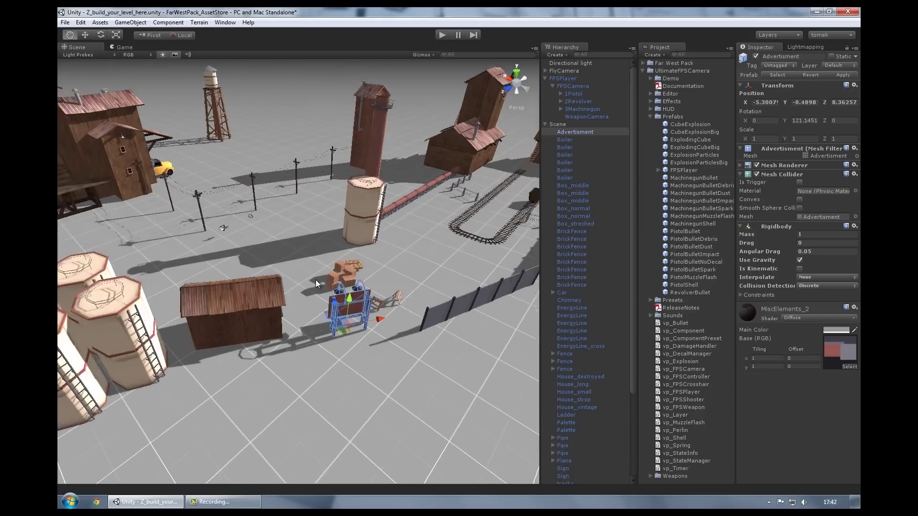
{"action": "left_click", "coordinate": [219, 330]}
{"action": "left_click", "coordinate": [167, 22]}
{"action": "left_click", "coordinate": [215, 55]}
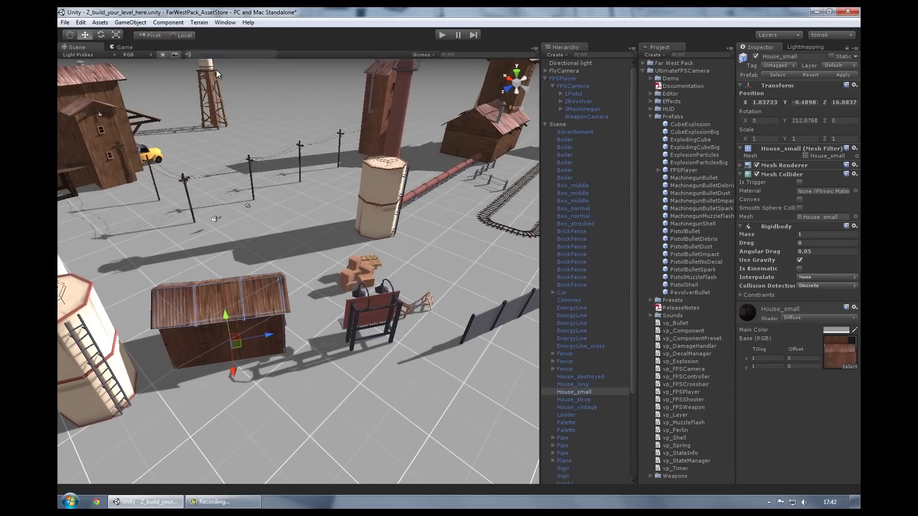
Multi-select all five boilers and add a Rigidbody to them together
{"action": "left_click", "coordinate": [370, 211]}
{"action": "left_click", "coordinate": [167, 23]}
{"action": "left_click", "coordinate": [215, 55]}
{"action": "key", "text": "f"}
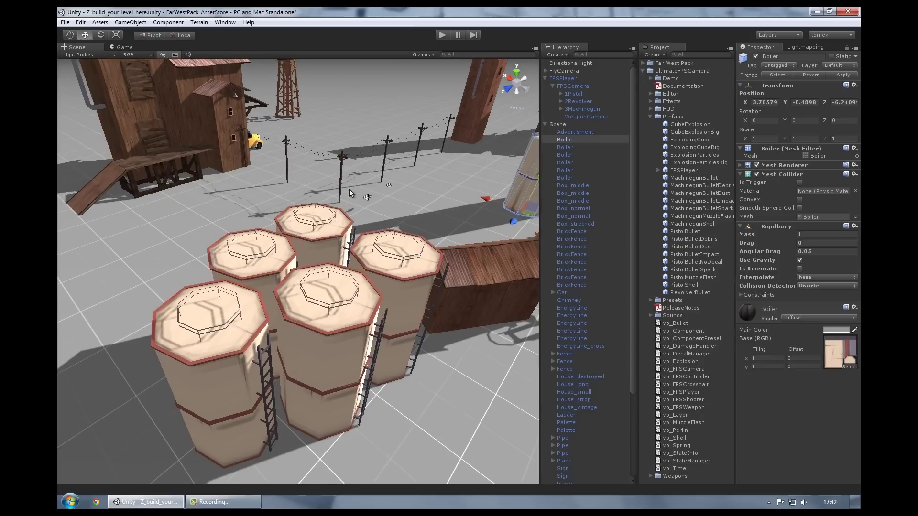
{"action": "key", "text": "ctrl+z"}
{"action": "left_click", "coordinate": [394, 272], "text": "shift"}
{"action": "left_click", "coordinate": [316, 220], "text": "shift"}
{"action": "left_click", "coordinate": [259, 273], "text": "shift"}
{"action": "left_click", "coordinate": [211, 315], "text": "shift"}
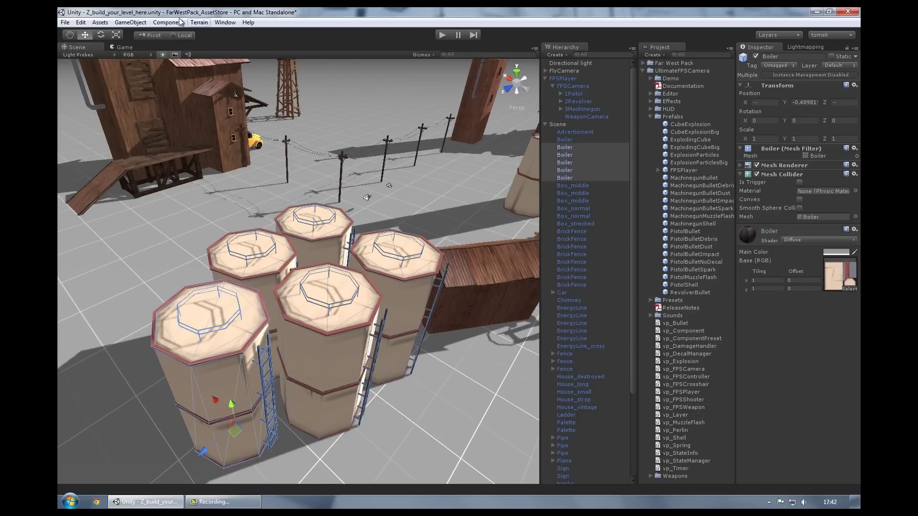
{"action": "left_click", "coordinate": [167, 23]}
{"action": "mouse_move", "coordinate": [143, 54]}
{"action": "left_click", "coordinate": [215, 54]}
Add a Rigidbody to the chimney and start Play mode
{"action": "right_click_drag", "start_coordinate": [215, 67], "coordinate": [191, 148]}
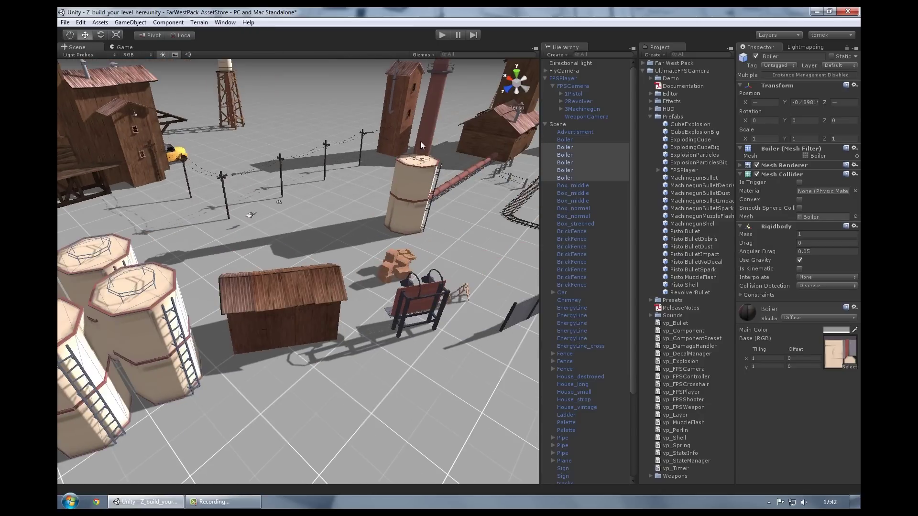
{"action": "left_click", "coordinate": [420, 142]}
{"action": "left_click", "coordinate": [167, 23]}
{"action": "left_click", "coordinate": [215, 55]}
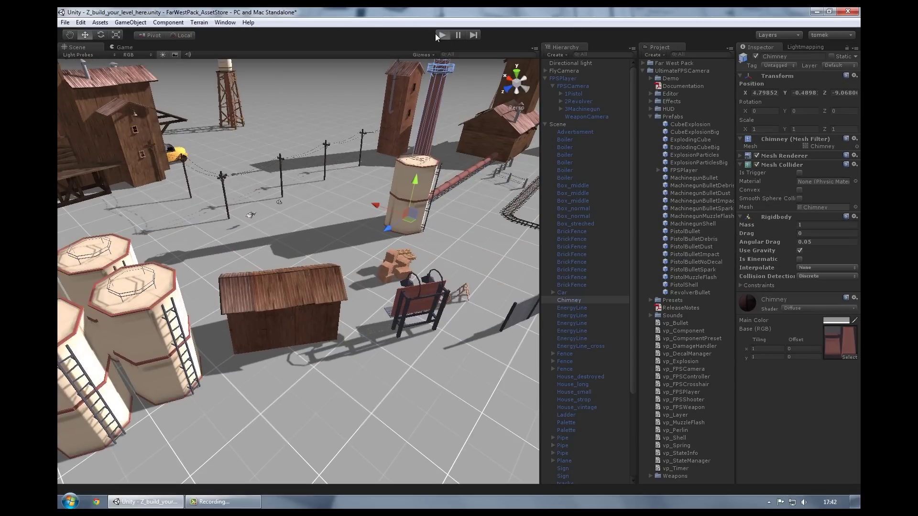
{"action": "left_click", "coordinate": [441, 35]}
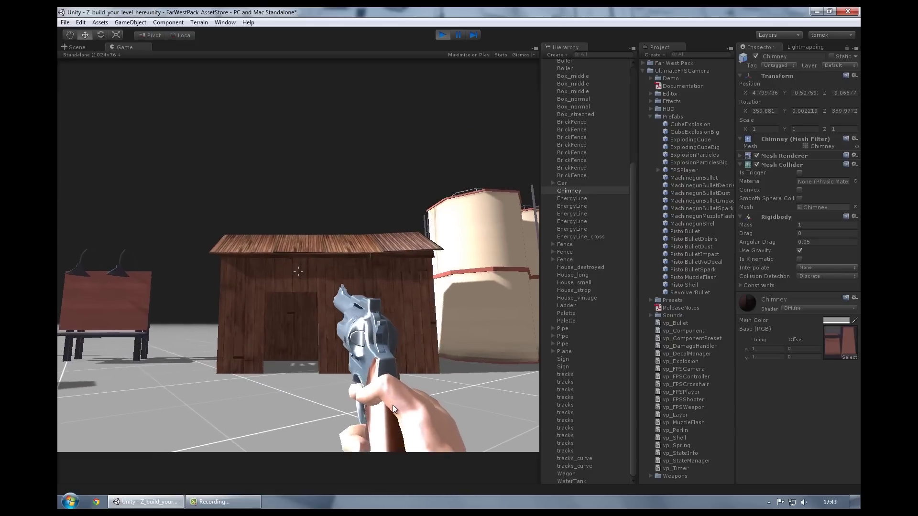
Fire the revolver and Tommy gun at the chimney, boilers and buildings
{"action": "left_click", "coordinate": [300, 263]}
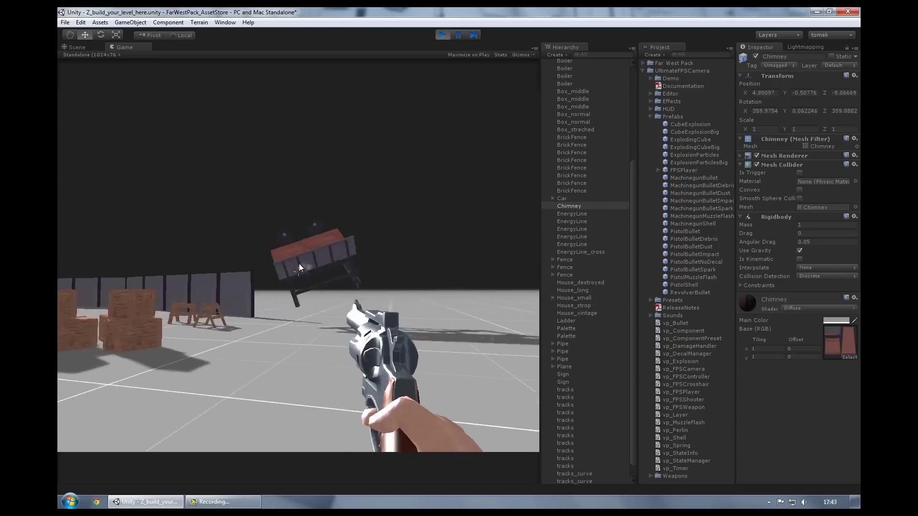
{"action": "key", "text": "3"}
{"action": "left_click", "coordinate": [297, 262]}
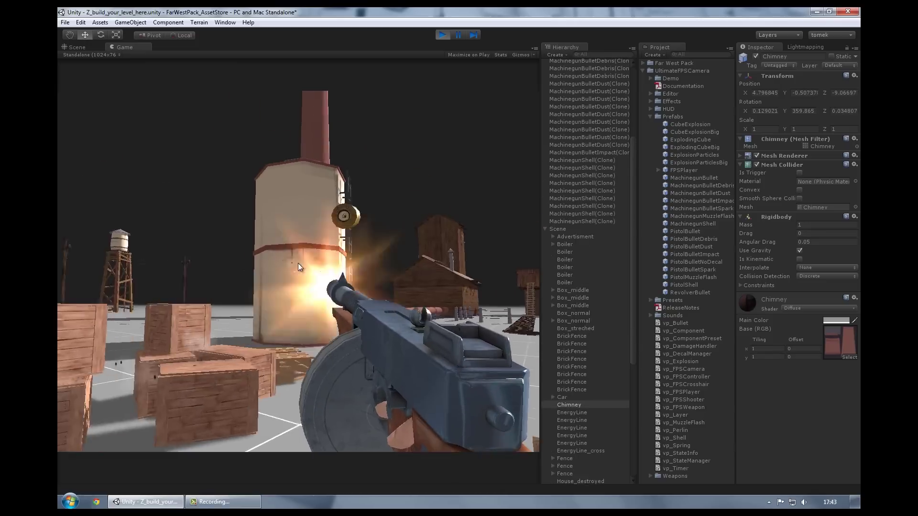
{"action": "key", "text": "2"}
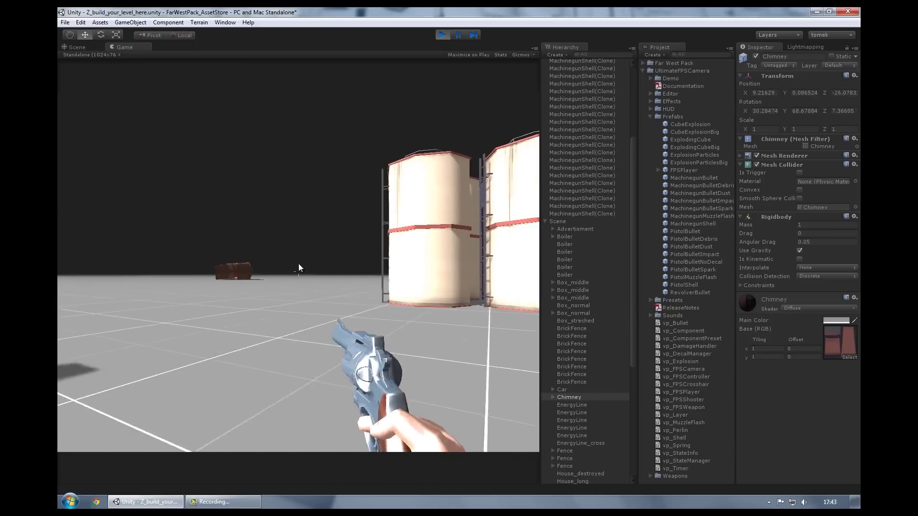
{"action": "key", "text": "w"}
{"action": "key", "text": "2"}
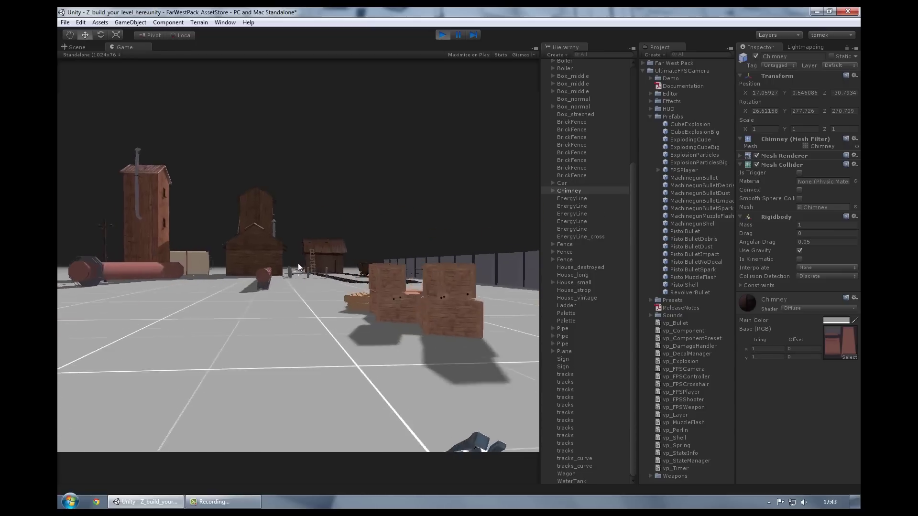
{"action": "key", "text": "3"}
{"action": "left_click", "coordinate": [299, 263]}
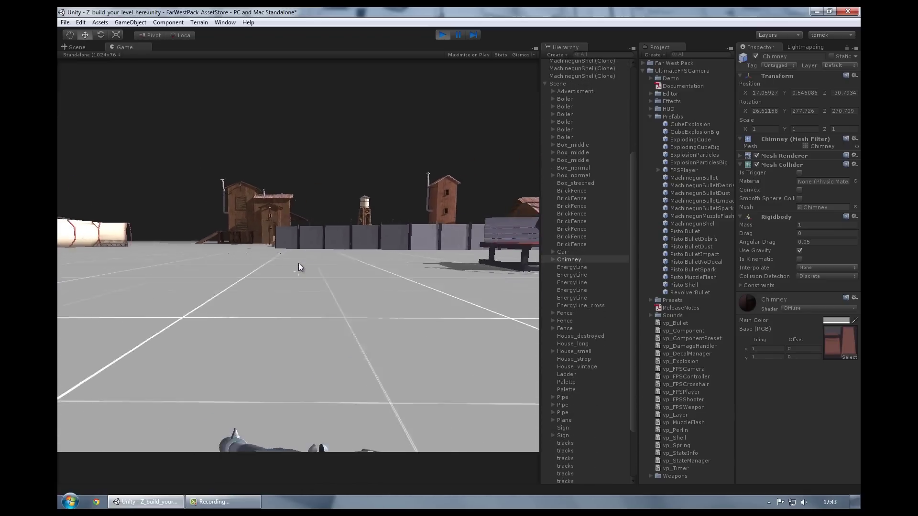
{"action": "left_click", "coordinate": [299, 263]}
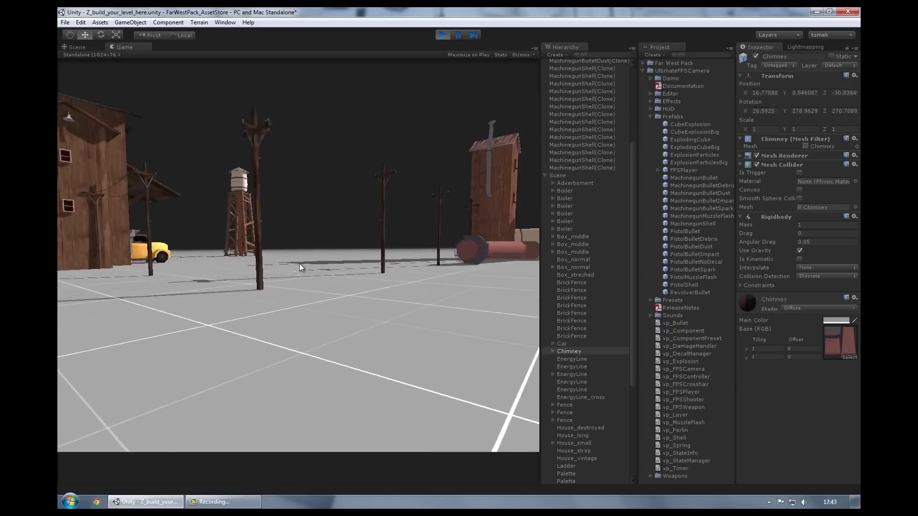
Stop Play mode and collapse the FPSPlayer, Scene and Prefabs entries
{"action": "key", "text": "ctrl+p"}
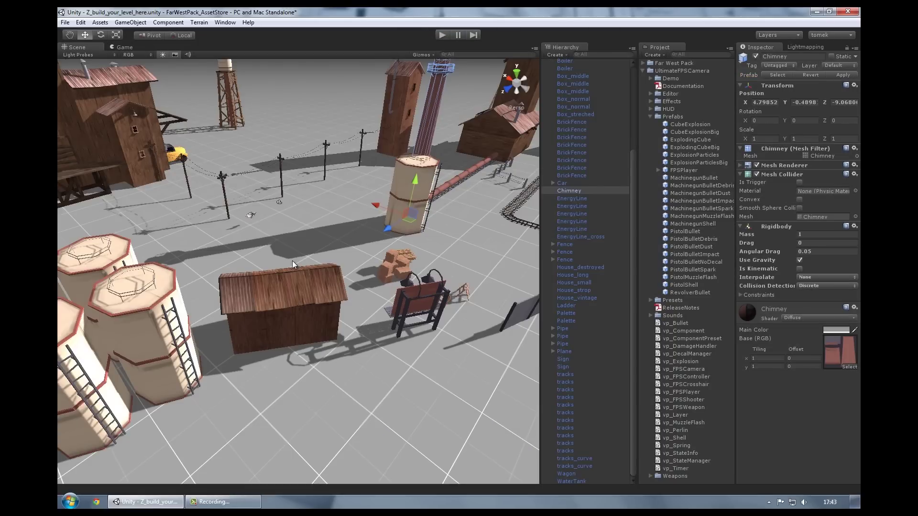
{"action": "scroll", "coordinate": [291, 260], "scroll_direction": "up", "scroll_amount": 3}
{"action": "scroll", "coordinate": [577, 228], "scroll_direction": "up", "scroll_amount": 5}
{"action": "left_click", "coordinate": [545, 78]}
{"action": "left_click", "coordinate": [545, 86]}
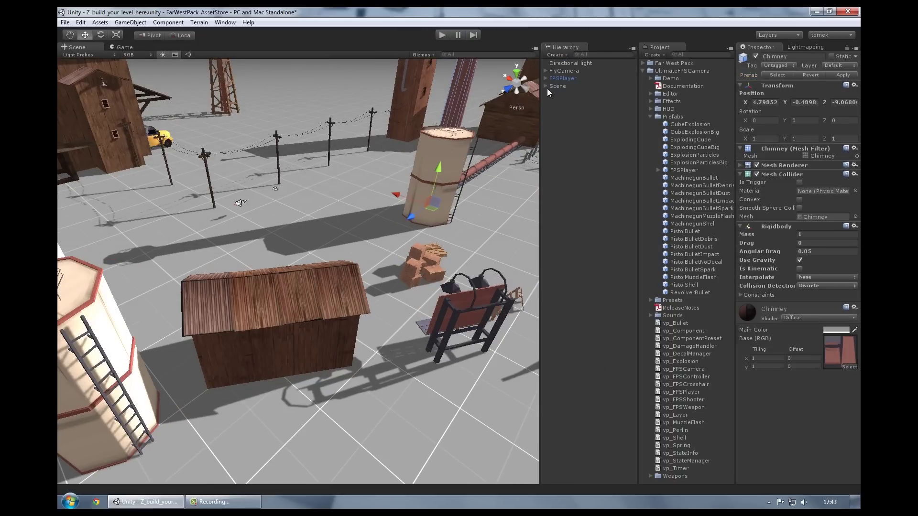
{"action": "left_click", "coordinate": [650, 116]}
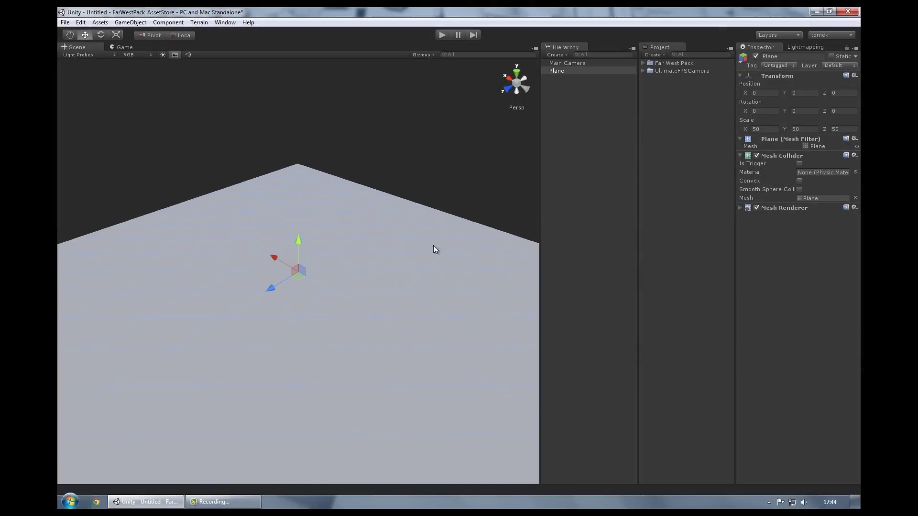
Create a cube and raise it to Y 0.504441 so it rests on the plane
{"action": "left_click", "coordinate": [555, 54]}
{"action": "left_click", "coordinate": [567, 167]}
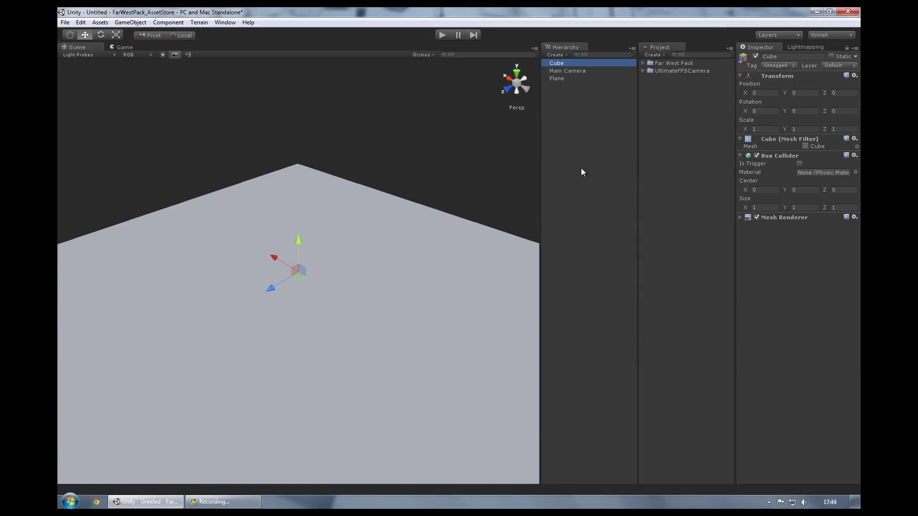
{"action": "key", "text": "f"}
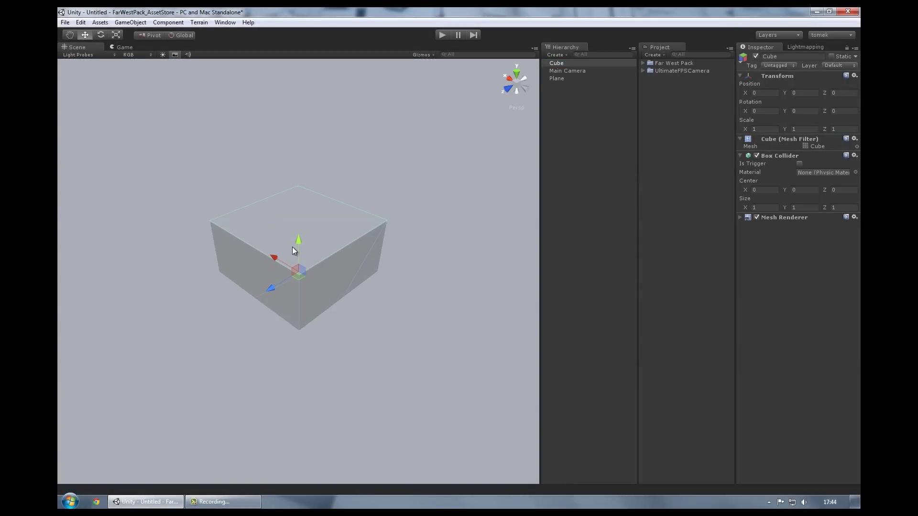
{"action": "left_click_drag", "start_coordinate": [293, 250], "coordinate": [310, 200]}
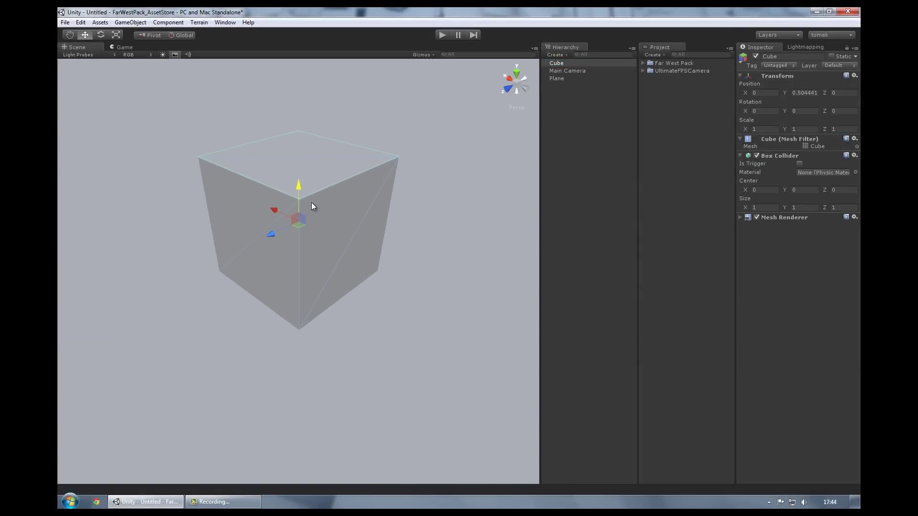
{"action": "left_click", "coordinate": [526, 90]}
{"action": "left_click", "coordinate": [516, 83]}
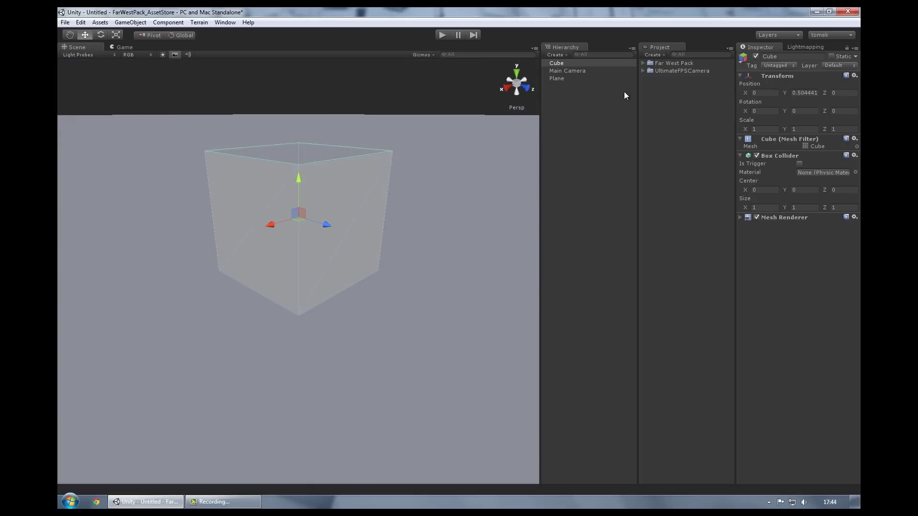
Add a point light above the cube and open Build Settings
{"action": "left_click", "coordinate": [555, 54]}
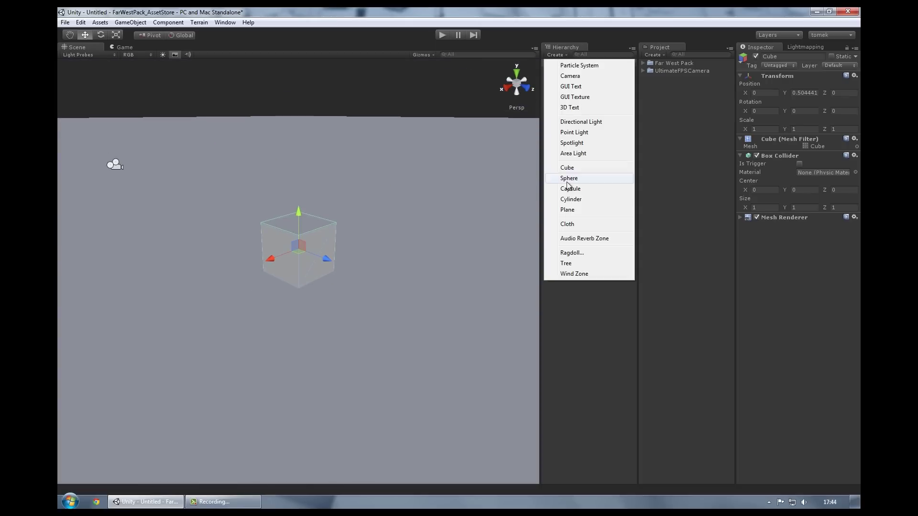
{"action": "left_click", "coordinate": [585, 133]}
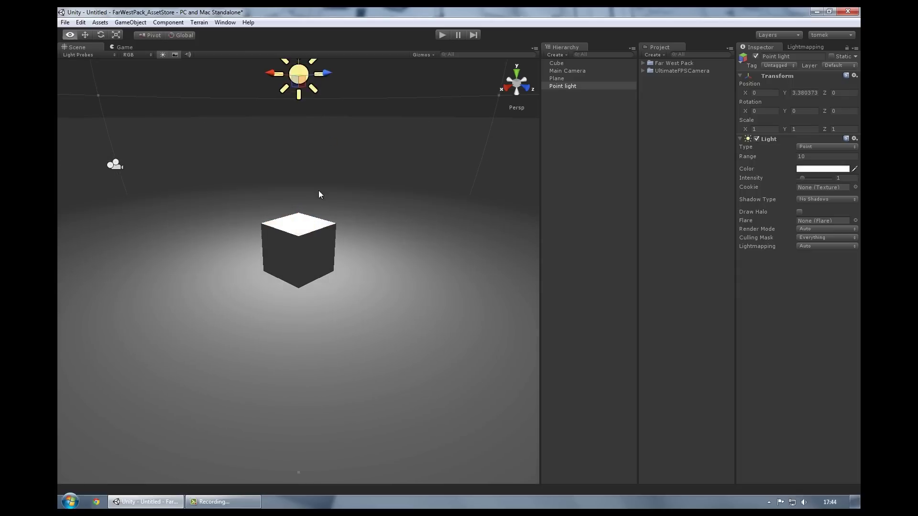
{"action": "left_click_drag", "start_coordinate": [318, 191], "coordinate": [60, 25], "text": "alt"}
{"action": "left_click", "coordinate": [63, 23]}
{"action": "left_click", "coordinate": [85, 117]}
Close Build Settings, set the point light to Soft Shadows and move it right
{"action": "left_click", "coordinate": [215, 320]}
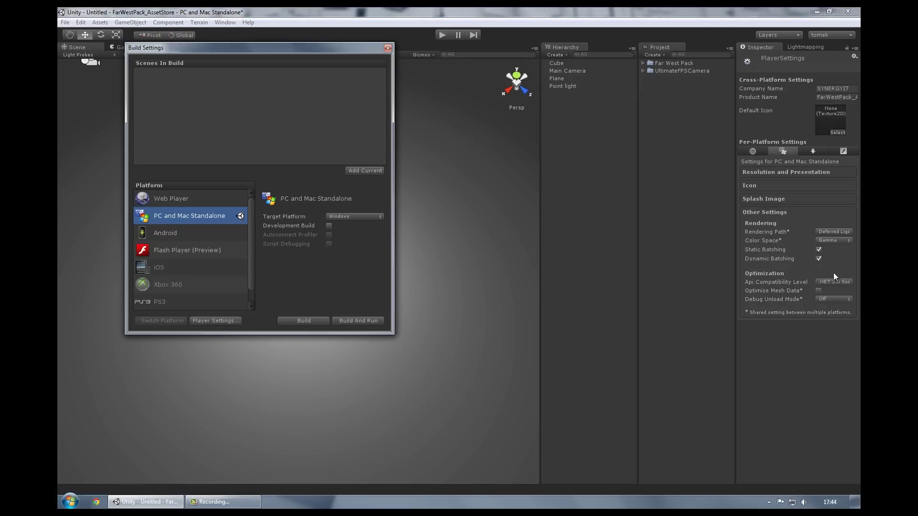
{"action": "left_click", "coordinate": [387, 49]}
{"action": "left_click", "coordinate": [586, 86]}
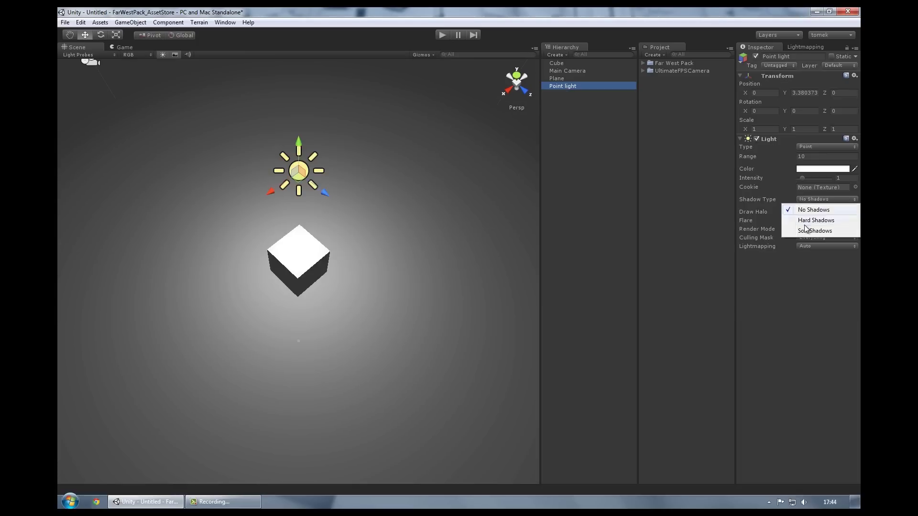
{"action": "left_click", "coordinate": [806, 229]}
{"action": "left_click_drag", "start_coordinate": [281, 286], "coordinate": [268, 306], "text": "alt"}
{"action": "mouse_move", "coordinate": [306, 137]}
{"action": "left_mouse_down"}
{"action": "mouse_move", "coordinate": [498, 142]}
{"action": "mouse_move", "coordinate": [402, 260]}
{"action": "left_mouse_up"}
Duplicate the point light to the lower left and tint the upper light warm yellow
{"action": "key", "text": "ctrl+d"}
{"action": "mouse_move", "coordinate": [445, 159]}
{"action": "left_mouse_down"}
{"action": "mouse_move", "coordinate": [182, 325]}
{"action": "mouse_move", "coordinate": [196, 351]}
{"action": "left_mouse_up"}
{"action": "left_click", "coordinate": [446, 157]}
{"action": "left_click", "coordinate": [822, 169]}
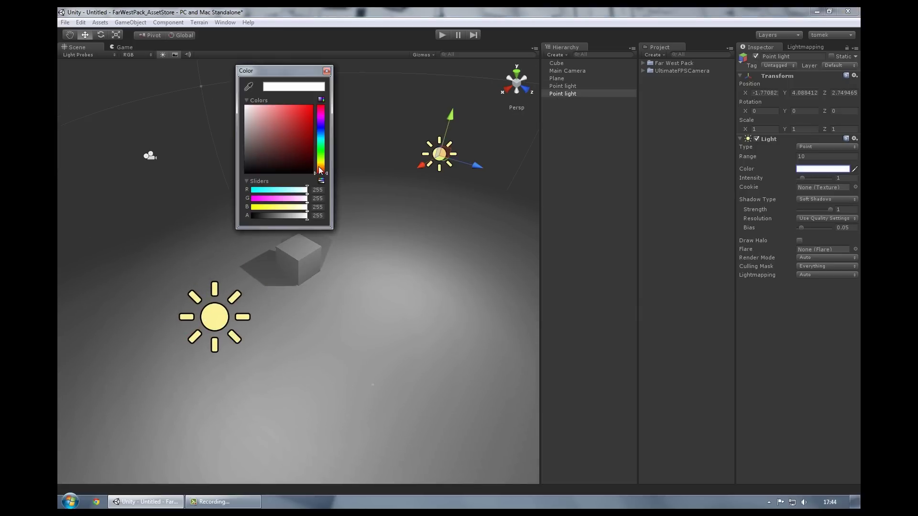
{"action": "left_click", "coordinate": [321, 167]}
{"action": "left_click", "coordinate": [215, 305]}
Tint the lower light light blue, set its shadow type and intensity 2.1
{"action": "left_click", "coordinate": [216, 305]}
{"action": "left_click", "coordinate": [822, 169]}
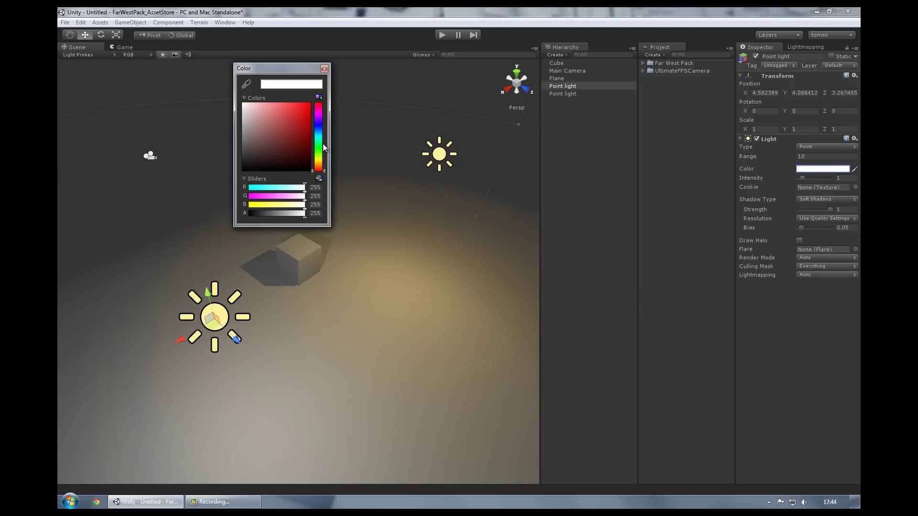
{"action": "left_click", "coordinate": [318, 134]}
{"action": "left_click", "coordinate": [286, 111]}
{"action": "left_click", "coordinate": [502, 104]}
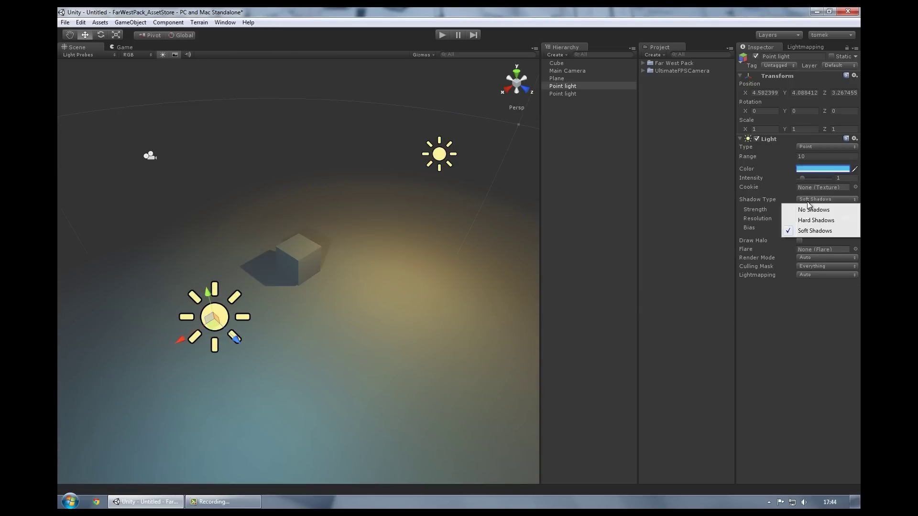
{"action": "left_click", "coordinate": [813, 209]}
{"action": "left_click_drag", "start_coordinate": [306, 268], "coordinate": [342, 273], "text": "alt"}
{"action": "left_click_drag", "start_coordinate": [802, 178], "coordinate": [809, 180]}
{"action": "left_click", "coordinate": [442, 181]}
{"action": "left_click", "coordinate": [306, 263]}
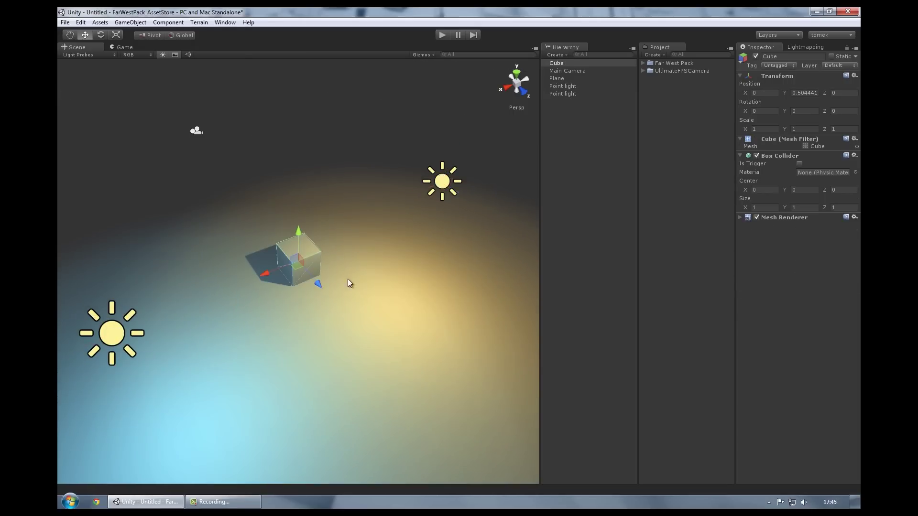
{"action": "scroll", "coordinate": [335, 276], "scroll_direction": "up", "scroll_amount": 3}
Apply the Far West Pack ground-2 texture to the Plane with tiling 50 by 50
{"action": "left_click", "coordinate": [643, 63]}
{"action": "left_click", "coordinate": [650, 94]}
{"action": "left_click", "coordinate": [650, 78]}
{"action": "left_click", "coordinate": [658, 109], "text": "alt"}
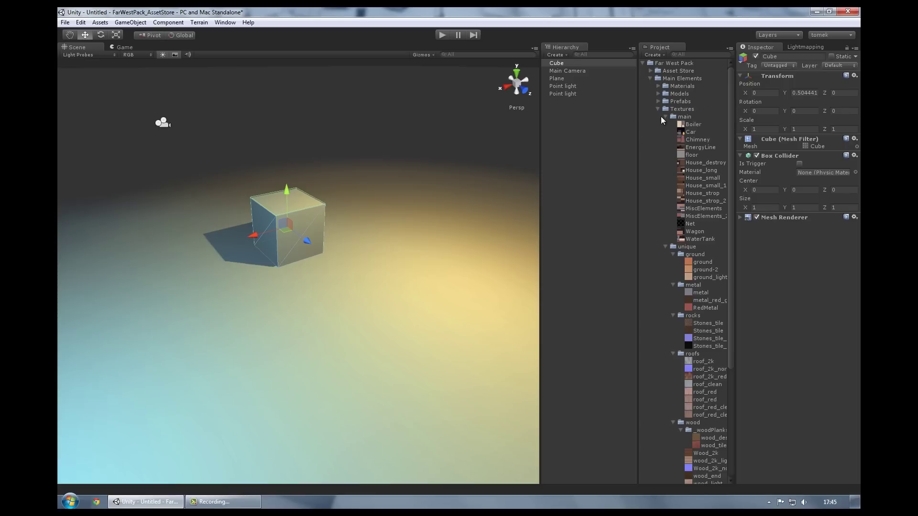
{"action": "left_click", "coordinate": [664, 117]}
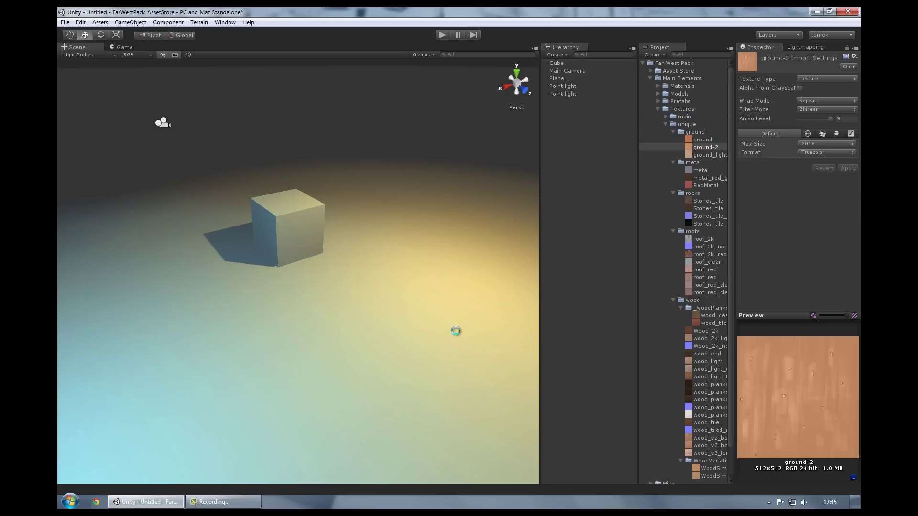
{"action": "left_click_drag", "start_coordinate": [705, 149], "coordinate": [457, 328]}
{"action": "double_click", "coordinate": [775, 271]}
{"action": "type", "text": "50"}
{"action": "key", "text": "Tab"}
{"action": "type", "text": "50"}
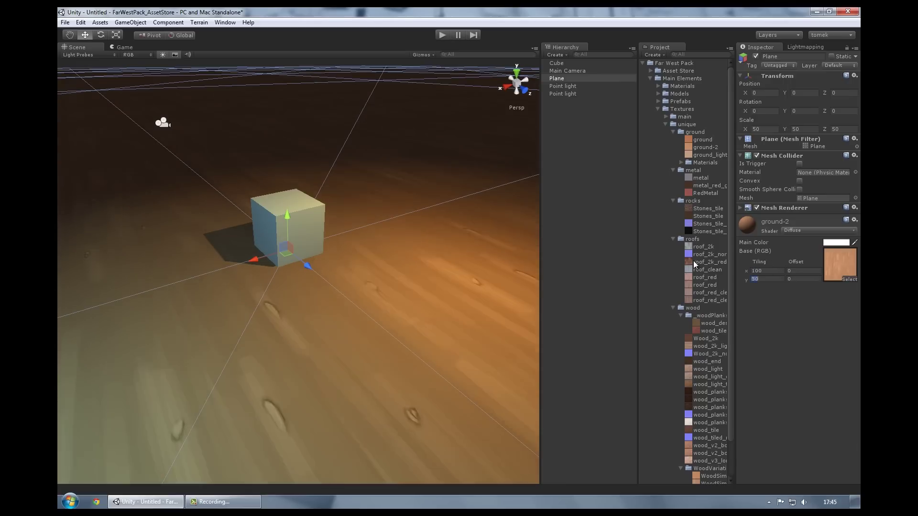
Deselect the Plane, close in on the cube in the Scene view and select it
{"action": "left_click", "coordinate": [589, 262]}
{"action": "left_click_drag", "start_coordinate": [478, 282], "coordinate": [423, 291], "text": "alt"}
{"action": "scroll", "coordinate": [353, 269], "scroll_direction": "down", "scroll_amount": 3}
{"action": "scroll", "coordinate": [354, 265], "scroll_direction": "up", "scroll_amount": 5}
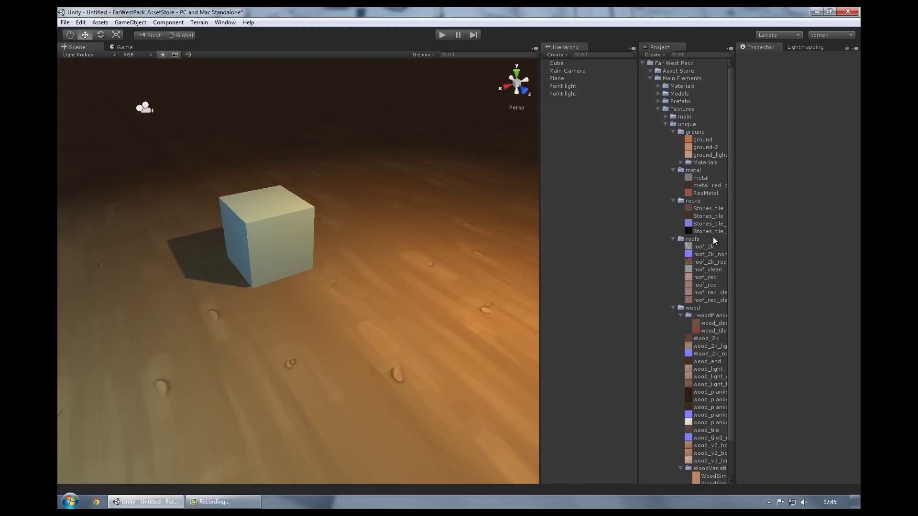
{"action": "left_click", "coordinate": [307, 234]}
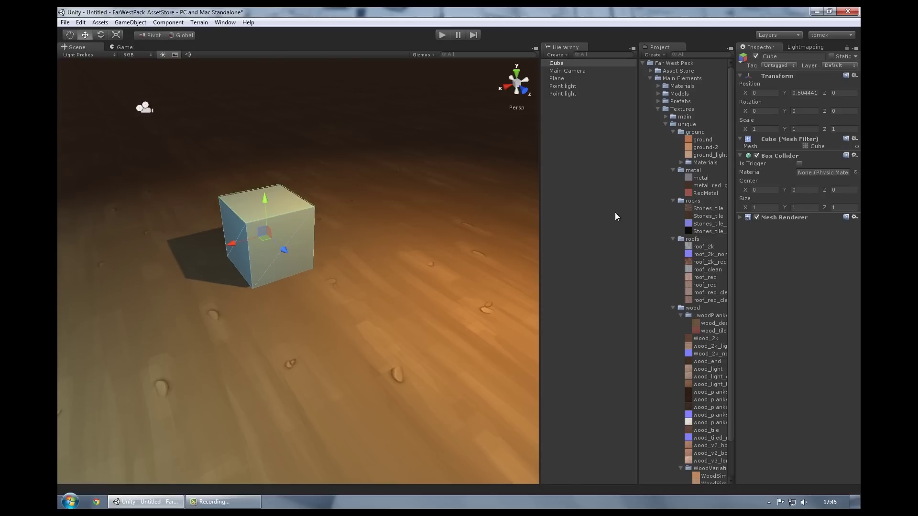
{"action": "scroll", "coordinate": [701, 437], "scroll_direction": "down", "scroll_amount": 3}
Apply the wood_tile texture to the cube and switch its shader to Bumped Specular
{"action": "left_click", "coordinate": [710, 305]}
{"action": "left_click", "coordinate": [709, 313]}
{"action": "left_click", "coordinate": [707, 321]}
{"action": "left_click", "coordinate": [707, 352]}
{"action": "left_click", "coordinate": [707, 359]}
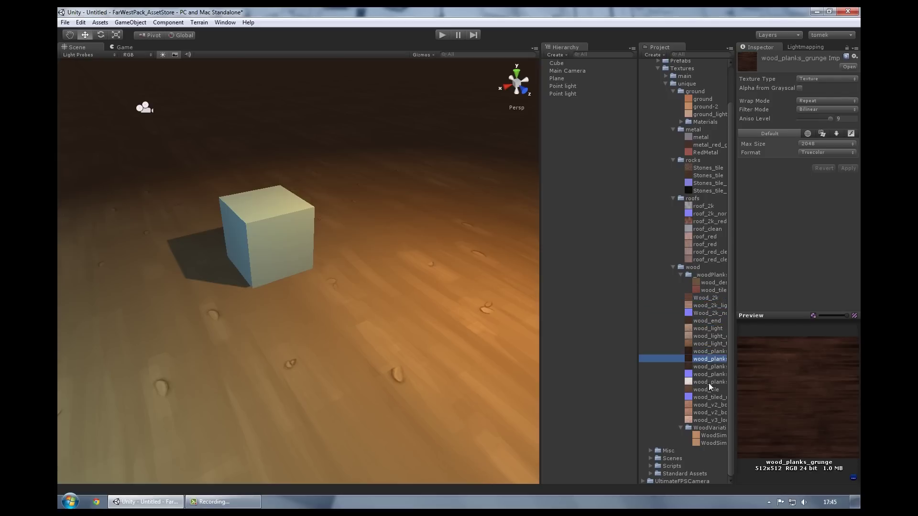
{"action": "left_click_drag", "start_coordinate": [707, 388], "coordinate": [271, 248]}
{"action": "key", "text": "f"}
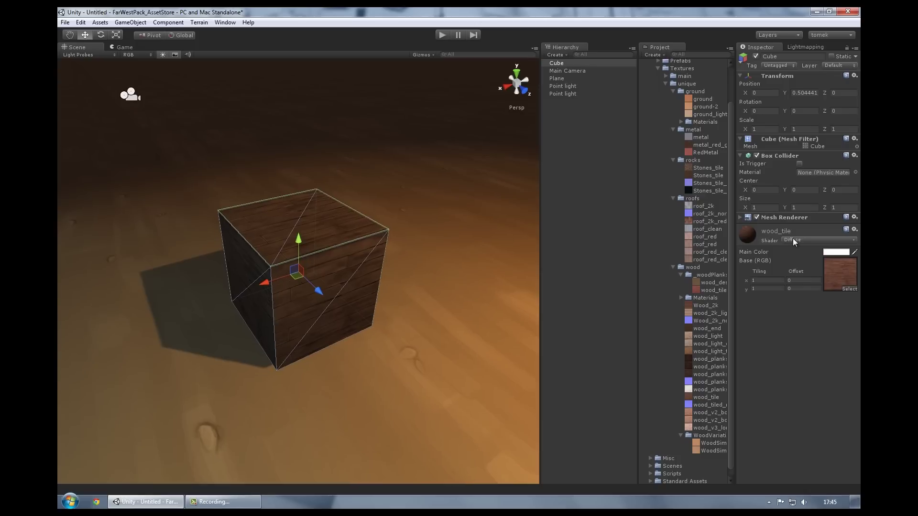
{"action": "left_click", "coordinate": [793, 240]}
{"action": "left_click", "coordinate": [793, 254]}
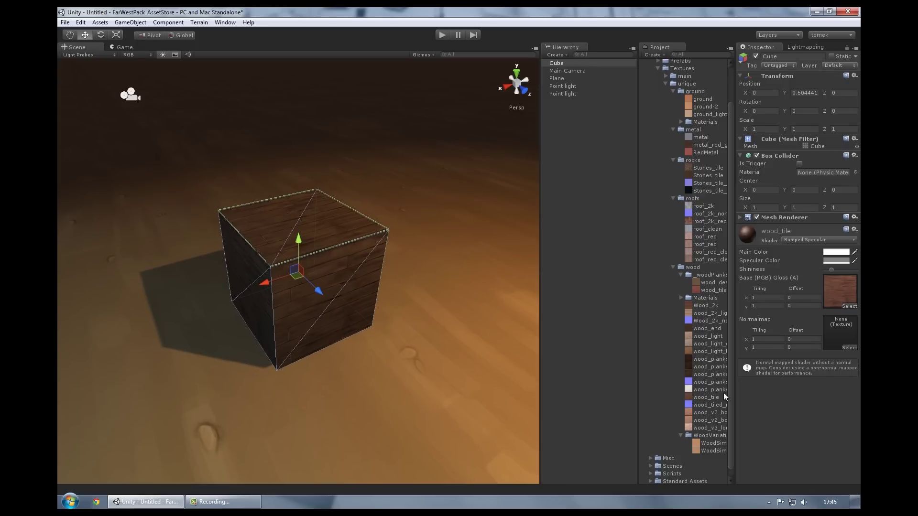
Use wood_tiled_normal as the Normalmap, importing it with Texture Type Normal map
{"action": "left_click_drag", "start_coordinate": [638, 361], "coordinate": [611, 360]}
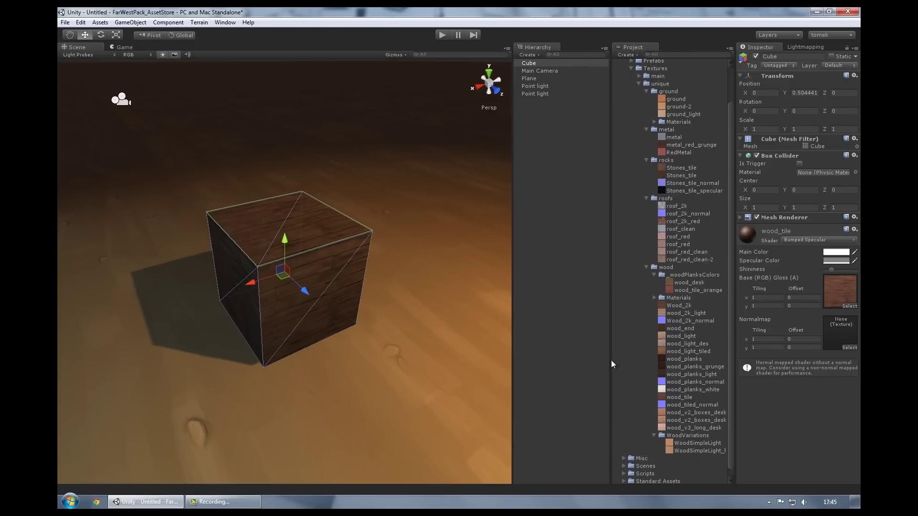
{"action": "left_click_drag", "start_coordinate": [698, 405], "coordinate": [850, 337]}
{"action": "mouse_move", "coordinate": [404, 340]}
{"action": "left_mouse_down", "text": "alt"}
{"action": "mouse_move", "coordinate": [446, 288]}
{"action": "mouse_move", "coordinate": [357, 315]}
{"action": "left_mouse_up", "text": "alt"}
{"action": "left_click", "coordinate": [690, 406]}
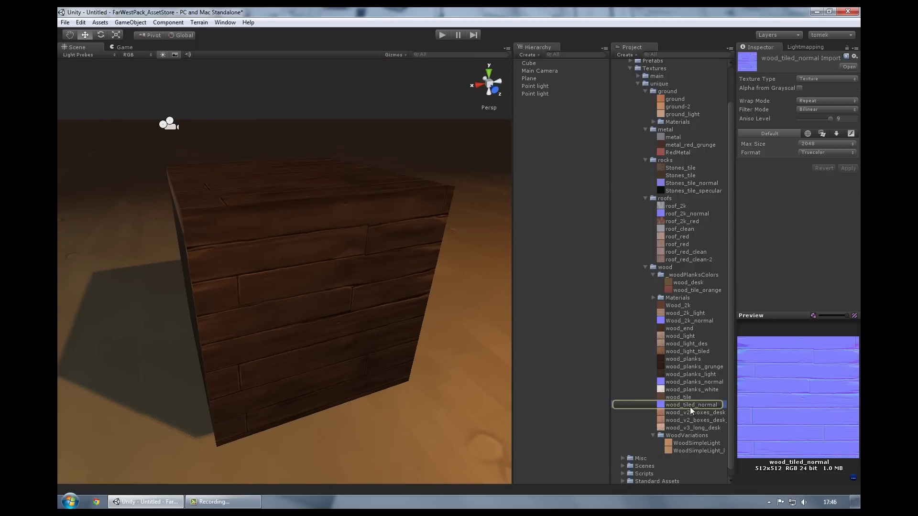
{"action": "left_click", "coordinate": [821, 79]}
{"action": "left_click", "coordinate": [808, 85]}
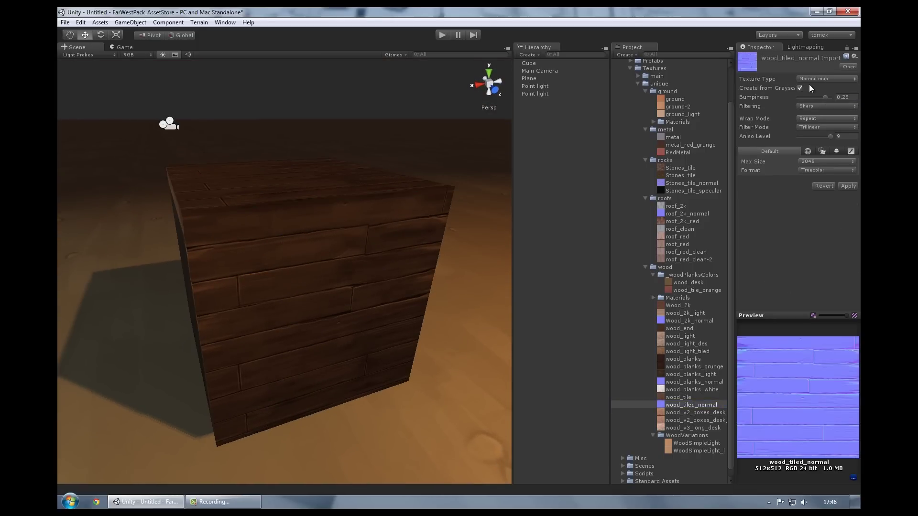
{"action": "left_click", "coordinate": [850, 169]}
Set the cube material's Specular Color to near black
{"action": "left_click", "coordinate": [396, 230]}
{"action": "left_click", "coordinate": [829, 261]}
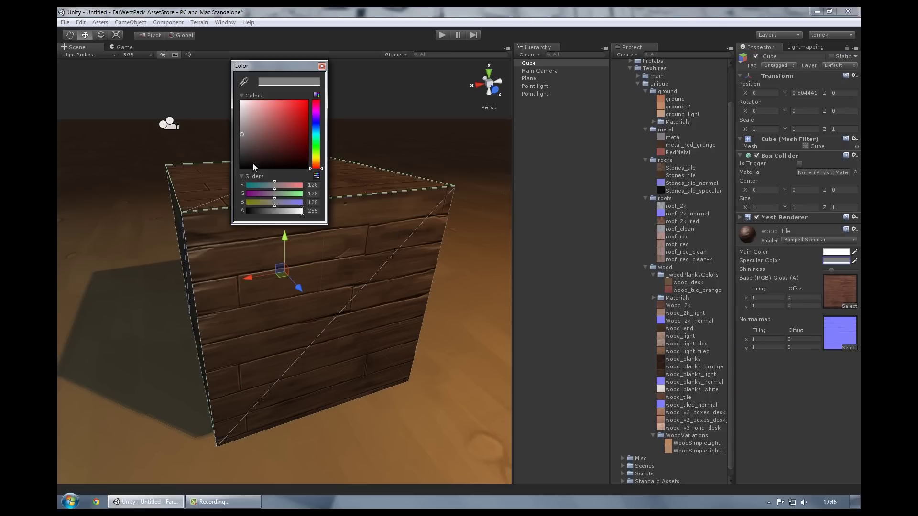
{"action": "left_click", "coordinate": [322, 66]}
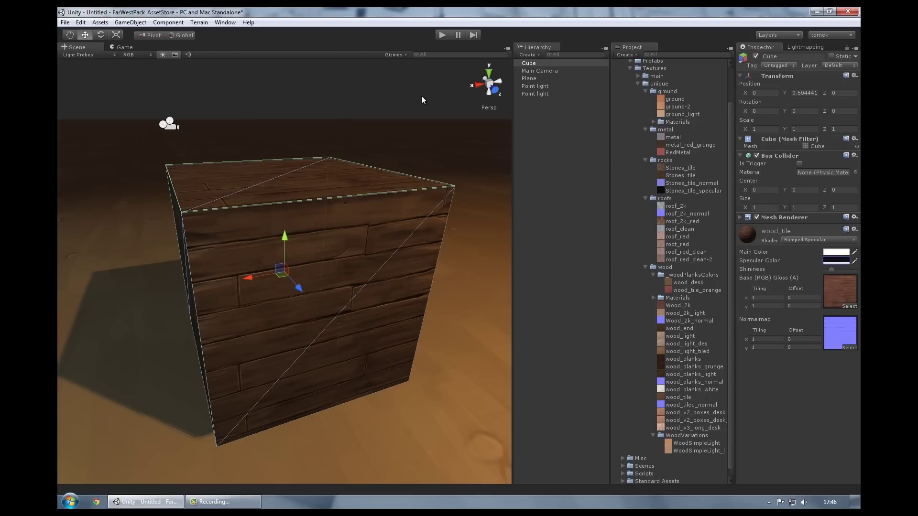
Raise the first cube off the floor, duplicate it sideways, and give the copy wood_v3_long_desk
{"action": "left_click", "coordinate": [421, 99]}
{"action": "scroll", "coordinate": [263, 268], "scroll_direction": "down", "scroll_amount": 5}
{"action": "left_click", "coordinate": [279, 278]}
{"action": "left_click_drag", "start_coordinate": [285, 248], "coordinate": [308, 317]}
{"action": "scroll", "coordinate": [312, 280], "scroll_direction": "down", "scroll_amount": 3}
{"action": "key", "text": "ctrl+d"}
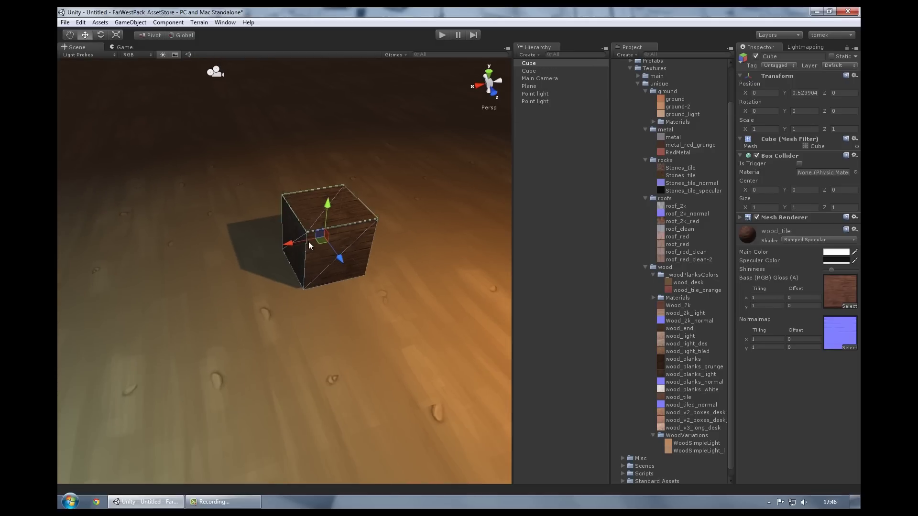
{"action": "left_click_drag", "start_coordinate": [309, 242], "coordinate": [180, 263]}
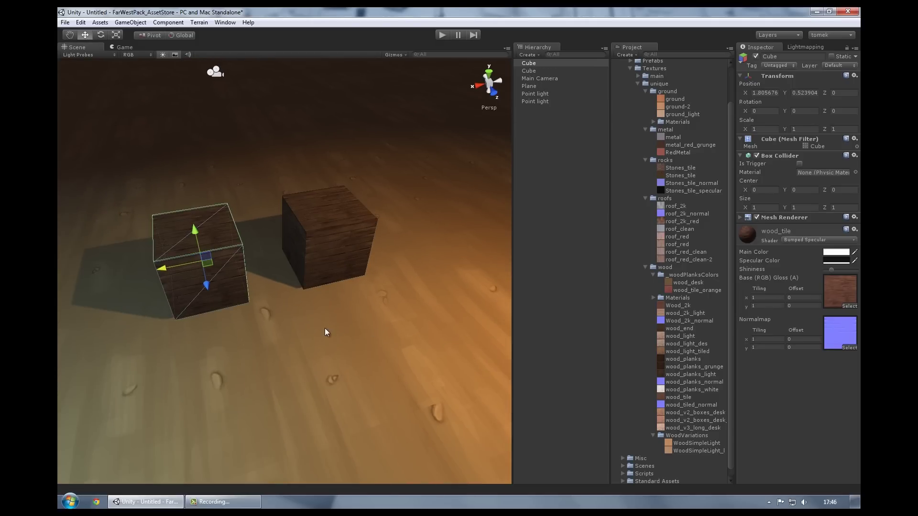
{"action": "left_click_drag", "start_coordinate": [695, 426], "coordinate": [209, 274]}
Add a normal map to the left cube's material and keep its dark specular colour
{"action": "scroll", "coordinate": [240, 271], "scroll_direction": "up", "scroll_amount": 5}
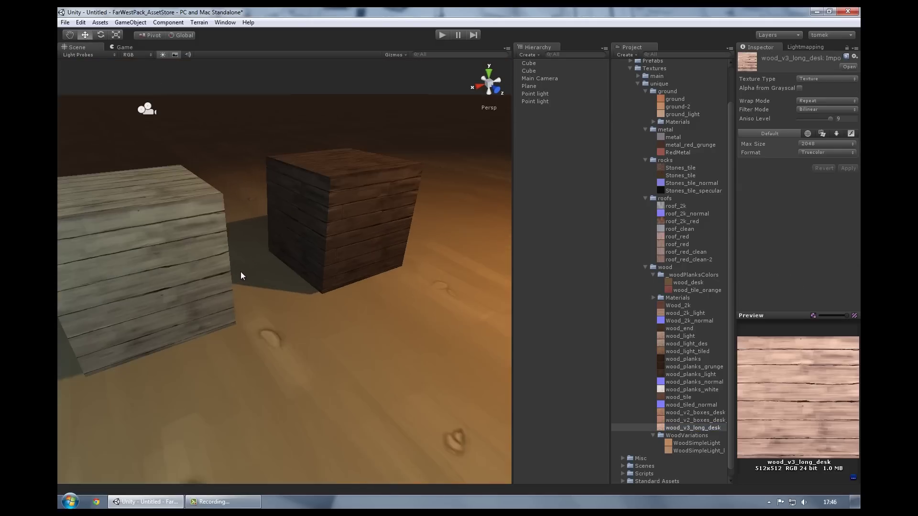
{"action": "left_click", "coordinate": [214, 256]}
{"action": "scroll", "coordinate": [214, 256], "scroll_direction": "down", "scroll_amount": 5}
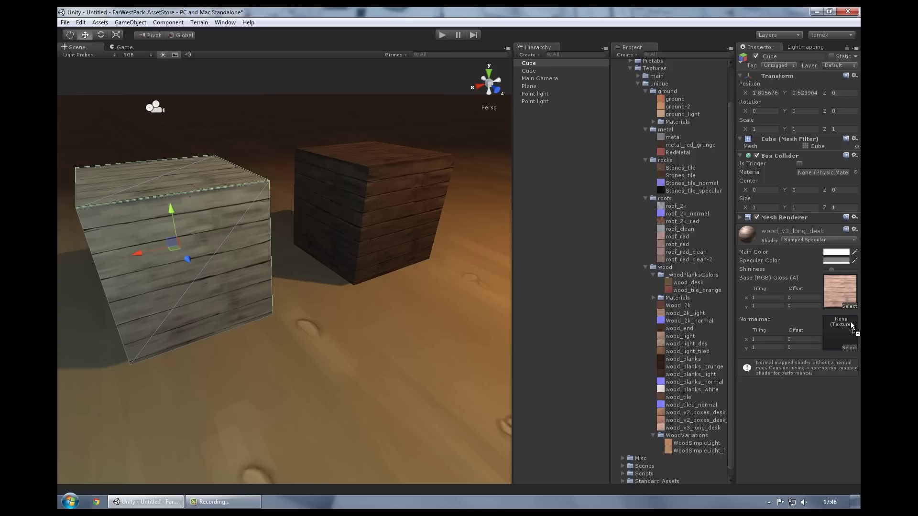
{"action": "left_click_drag", "start_coordinate": [852, 326], "coordinate": [851, 328]}
{"action": "left_click", "coordinate": [836, 260]}
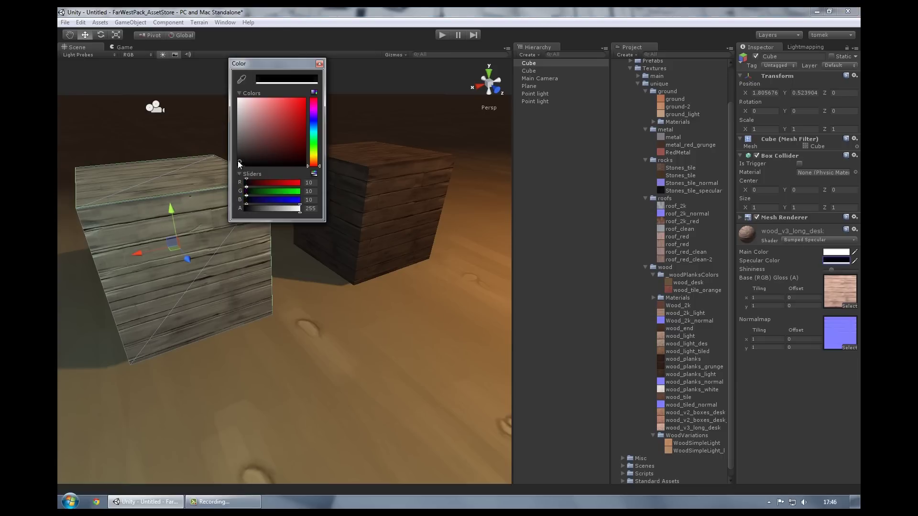
{"action": "left_click", "coordinate": [320, 64]}
{"action": "left_click", "coordinate": [552, 286]}
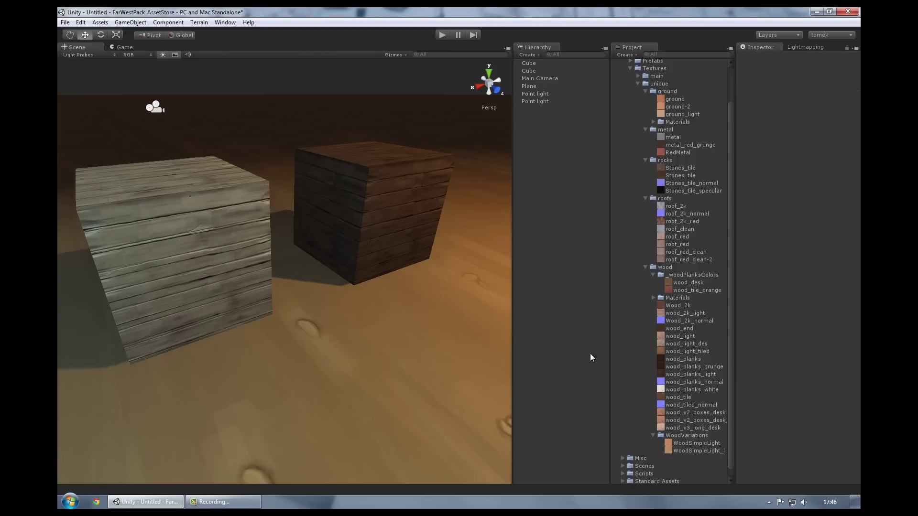
Duplicate the dark cube to the right and apply wood_light_tiled to it
{"action": "left_click", "coordinate": [380, 181]}
{"action": "key", "text": "ctrl+d"}
{"action": "left_click_drag", "start_coordinate": [342, 224], "coordinate": [430, 224]}
{"action": "key", "text": "f"}
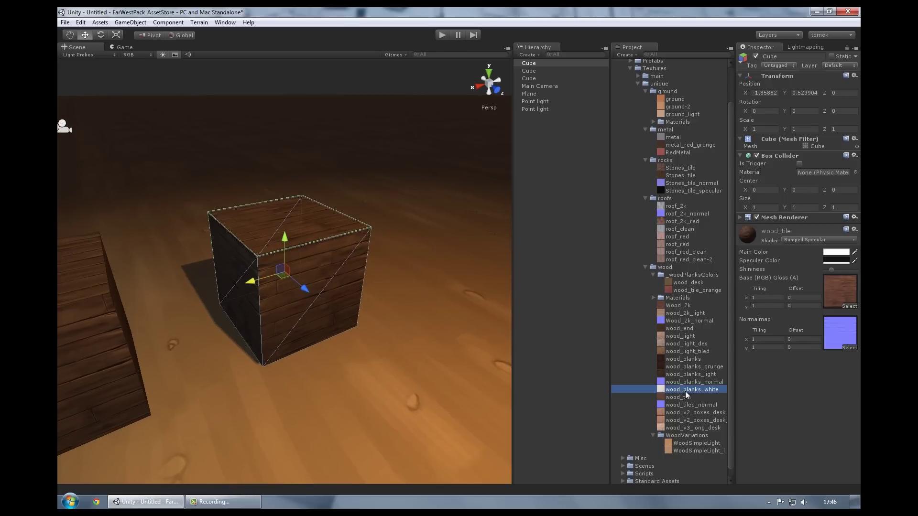
{"action": "left_click", "coordinate": [684, 382]}
{"action": "left_click", "coordinate": [684, 358]}
{"action": "left_click_drag", "start_coordinate": [687, 351], "coordinate": [337, 318]}
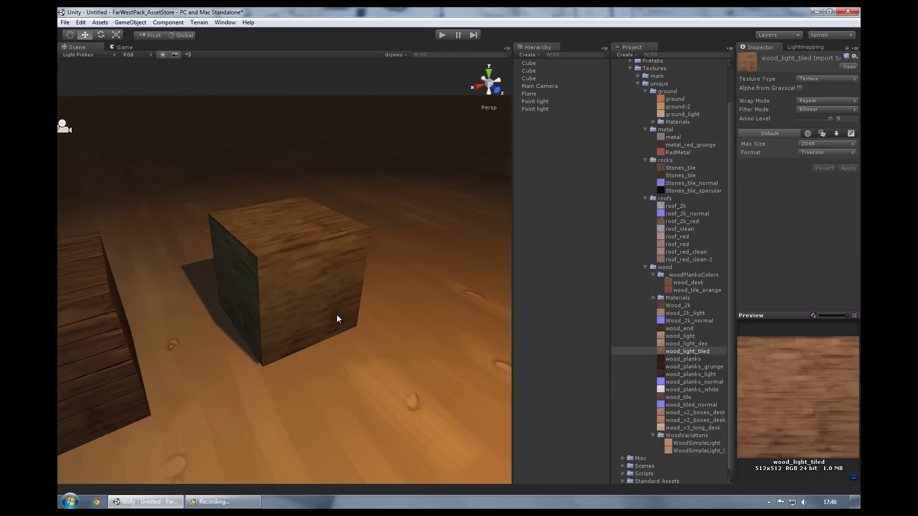
Preview the wood textures, including wood_light_des and wood_2k_light
{"action": "left_click", "coordinate": [662, 346]}
{"action": "left_click", "coordinate": [686, 328]}
{"action": "left_click", "coordinate": [689, 336]}
{"action": "left_click", "coordinate": [687, 329]}
{"action": "left_click", "coordinate": [689, 321]}
{"action": "left_click", "coordinate": [687, 313]}
Duplicate a fourth cube into the foreground, rotate it, and apply roof_red_clean
{"action": "key", "text": "ctrl+d"}
{"action": "left_click_drag", "start_coordinate": [317, 299], "coordinate": [430, 335]}
{"action": "key", "text": "e"}
{"action": "left_click", "coordinate": [689, 283]}
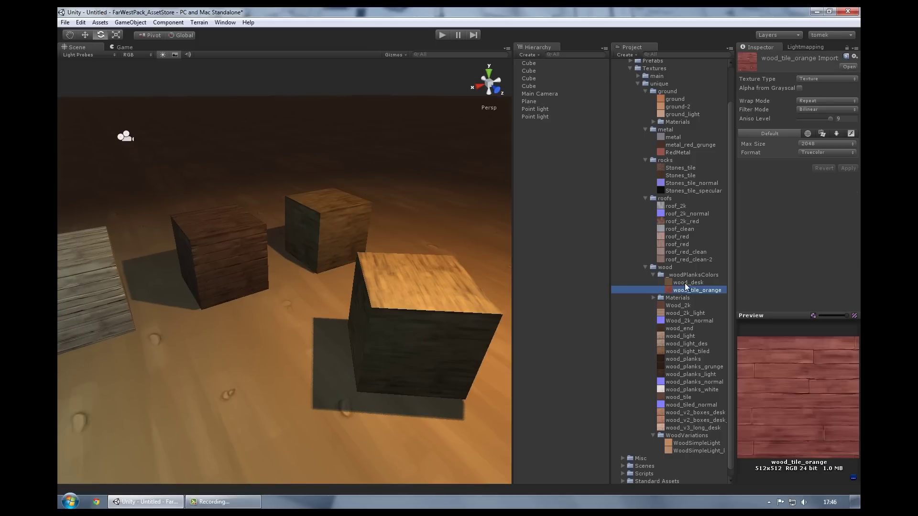
{"action": "left_click_drag", "start_coordinate": [682, 255], "coordinate": [399, 361]}
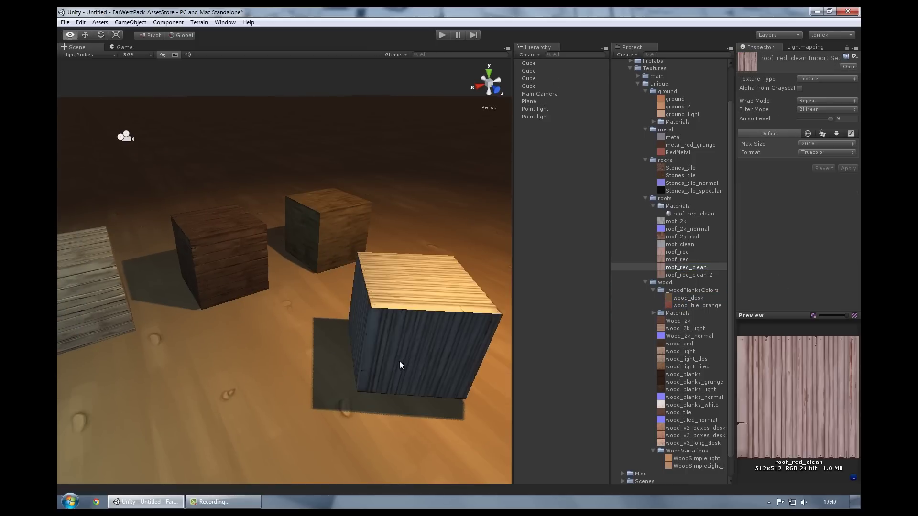
Move the front cube right, then duplicate it further right and rotate the copy
{"action": "left_click", "coordinate": [399, 361]}
{"action": "key", "text": "w"}
{"action": "left_click_drag", "start_coordinate": [343, 338], "coordinate": [489, 245]}
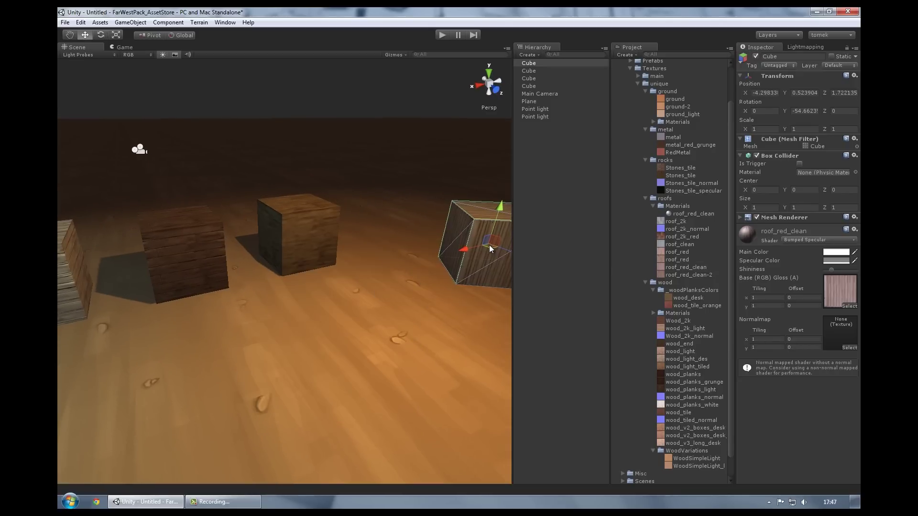
{"action": "key", "text": "f"}
{"action": "key", "text": "ctrl+d"}
{"action": "mouse_move", "coordinate": [334, 271]}
{"action": "left_mouse_down"}
{"action": "mouse_move", "coordinate": [480, 357]}
{"action": "mouse_move", "coordinate": [449, 367]}
{"action": "left_mouse_up"}
{"action": "key", "text": "e"}
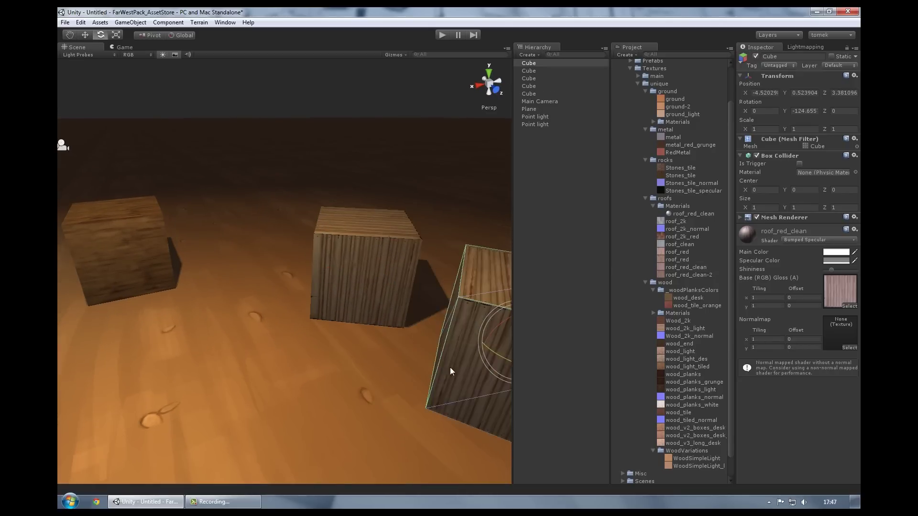
{"action": "left_click", "coordinate": [678, 275]}
Apply roof_2k_red to a front cube, then delete the selected cube
{"action": "left_click_drag", "start_coordinate": [469, 333], "coordinate": [443, 342], "text": "alt"}
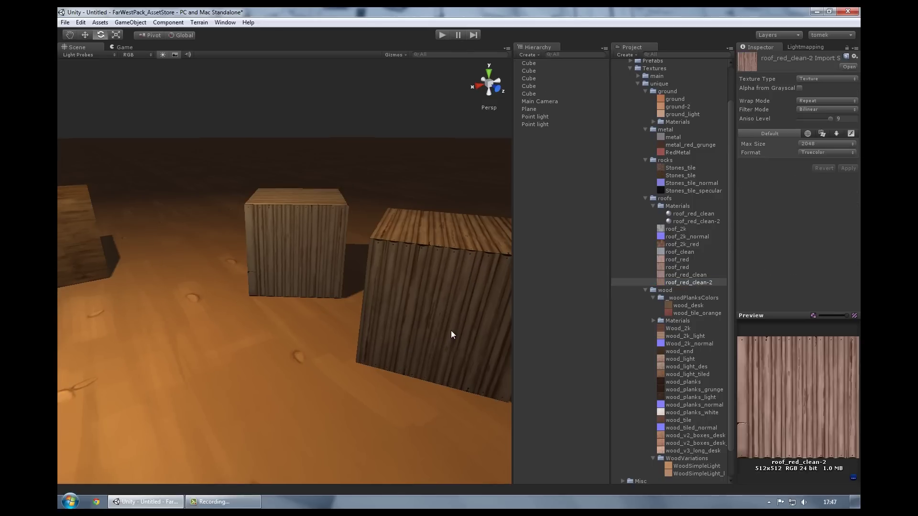
{"action": "left_click_drag", "start_coordinate": [507, 322], "coordinate": [369, 330], "text": "alt"}
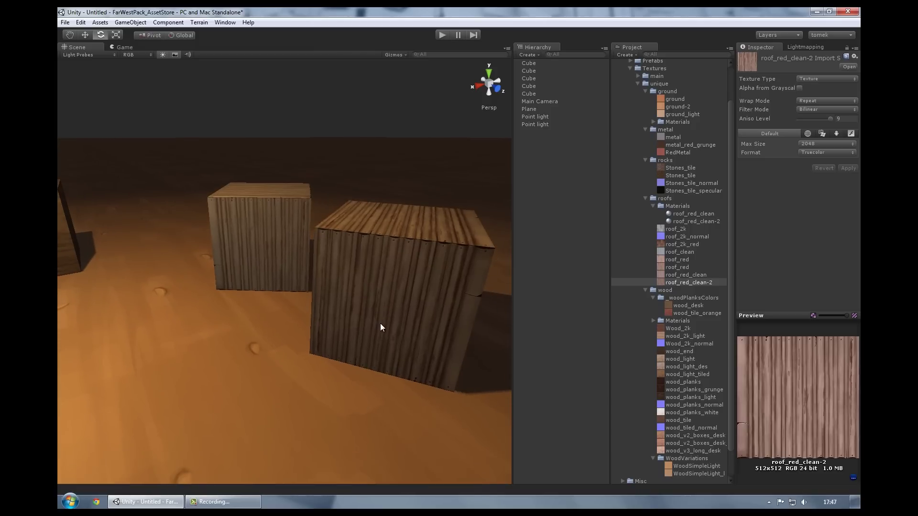
{"action": "left_click", "coordinate": [328, 338]}
{"action": "mouse_move", "coordinate": [407, 321]}
{"action": "left_mouse_down", "text": "alt"}
{"action": "mouse_move", "coordinate": [328, 338]}
{"action": "mouse_move", "coordinate": [404, 269]}
{"action": "mouse_move", "coordinate": [421, 316]}
{"action": "left_mouse_up", "text": "alt"}
{"action": "key", "text": "w"}
{"action": "left_click", "coordinate": [678, 237]}
{"action": "left_click", "coordinate": [679, 243]}
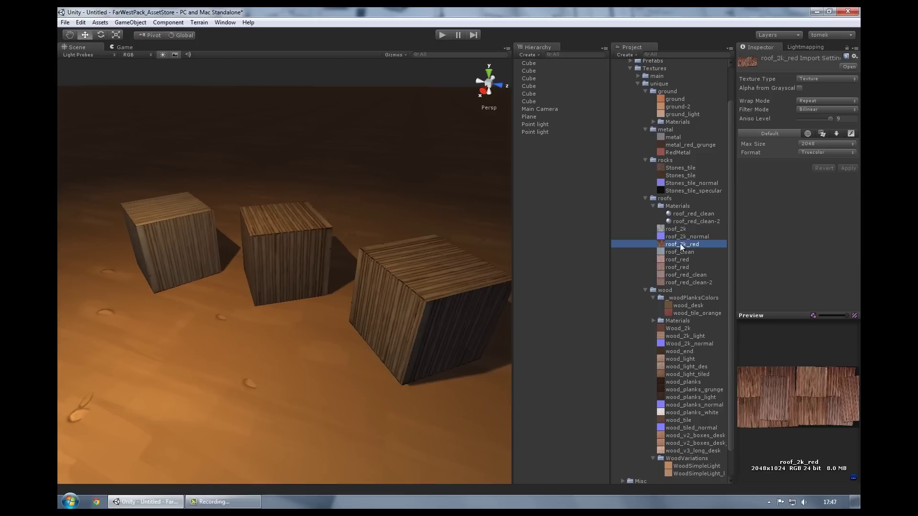
{"action": "left_click_drag", "start_coordinate": [679, 243], "coordinate": [474, 309]}
{"action": "key", "text": "Delete"}
Add a sphere, raise it out of the floor, and apply roof_2k_red to it
{"action": "left_click", "coordinate": [529, 53]}
{"action": "left_click", "coordinate": [540, 178]}
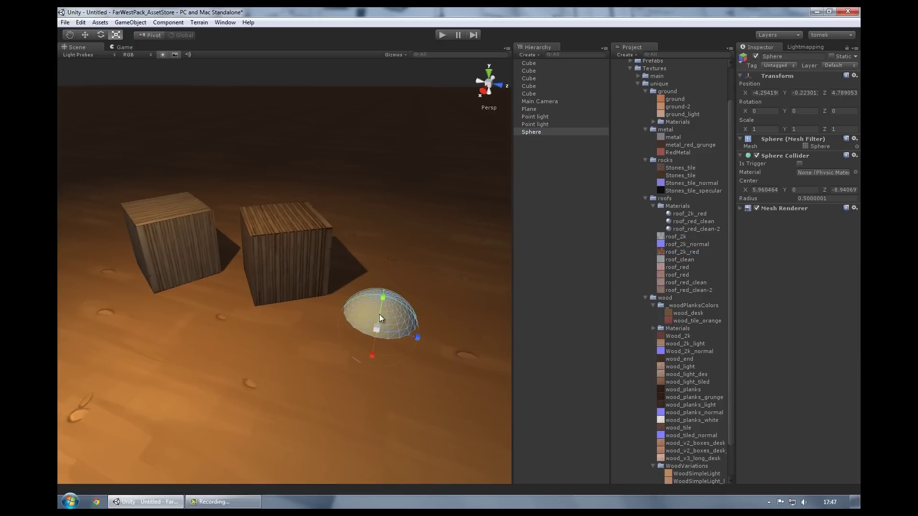
{"action": "key", "text": "w"}
{"action": "left_click_drag", "start_coordinate": [377, 306], "coordinate": [392, 245]}
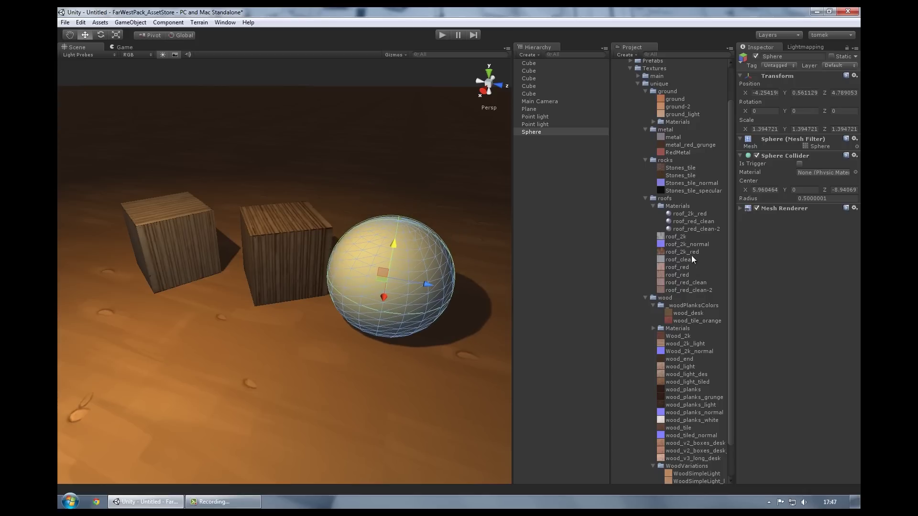
{"action": "left_click_drag", "start_coordinate": [688, 252], "coordinate": [381, 295]}
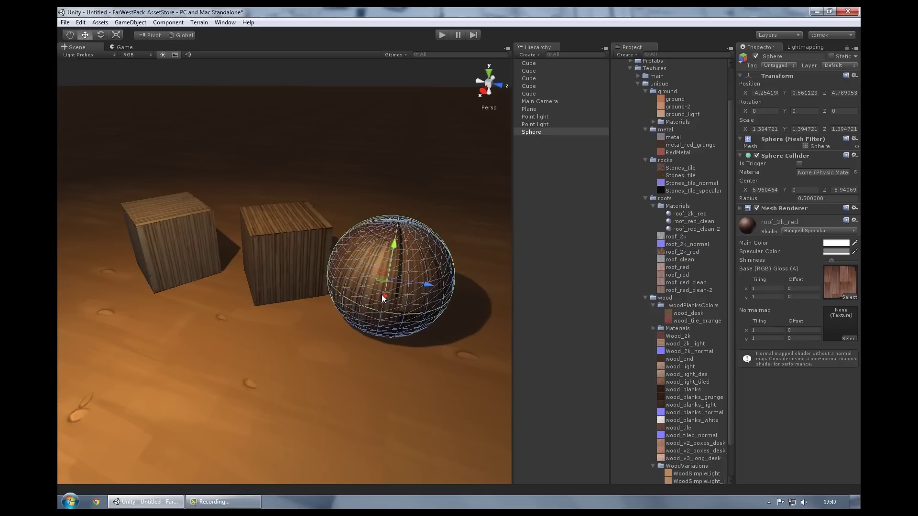
{"action": "key", "text": "f"}
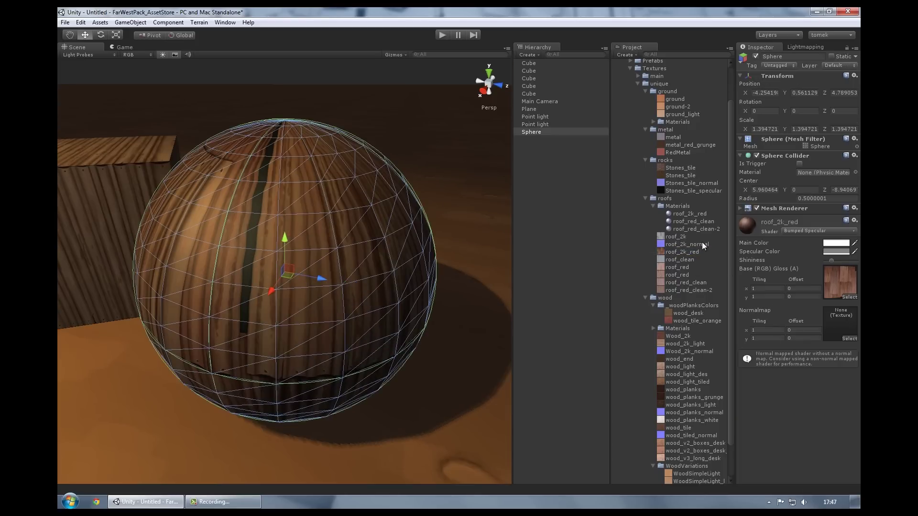
Give the sphere the roof_2k_normal normal map, importing it without grayscale conversion
{"action": "left_click_drag", "start_coordinate": [701, 243], "coordinate": [840, 324]}
{"action": "left_click", "coordinate": [687, 243]}
{"action": "left_click", "coordinate": [826, 79]}
{"action": "left_click", "coordinate": [814, 99]}
{"action": "left_click", "coordinate": [799, 88]}
{"action": "left_click", "coordinate": [844, 168]}
Check the sphere's specular colour, then delete the sphere
{"action": "left_click", "coordinate": [368, 302]}
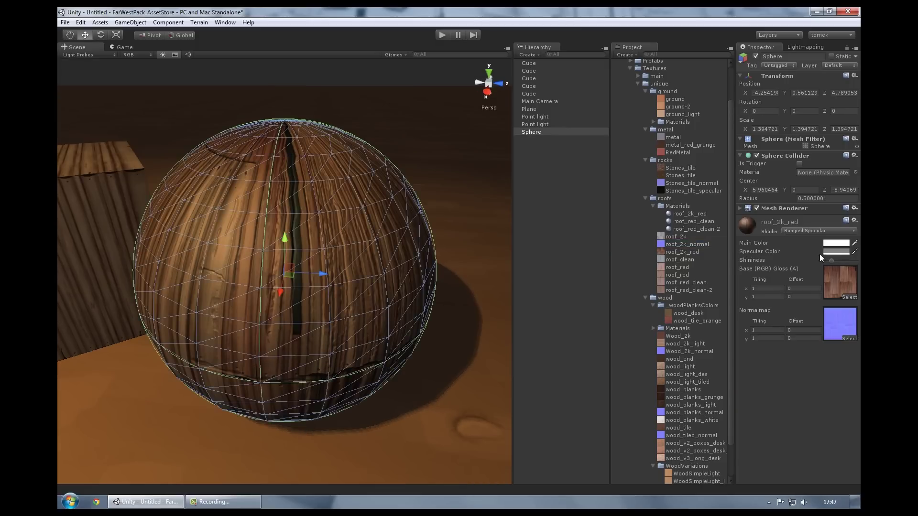
{"action": "left_click", "coordinate": [835, 252]}
{"action": "left_click", "coordinate": [319, 62]}
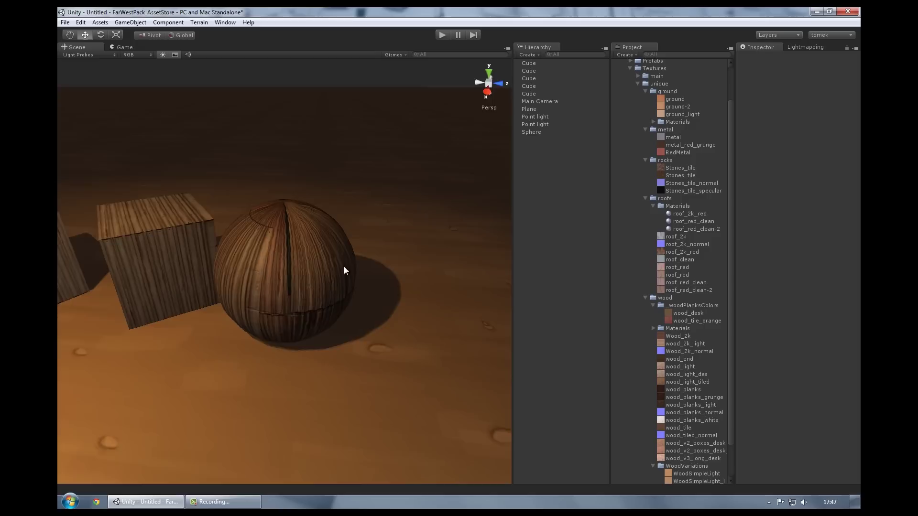
{"action": "left_click", "coordinate": [287, 260]}
{"action": "key", "text": "Delete"}
Create a new plane and apply the roof_2k_red texture to it
{"action": "left_click", "coordinate": [533, 55]}
{"action": "left_click", "coordinate": [535, 210]}
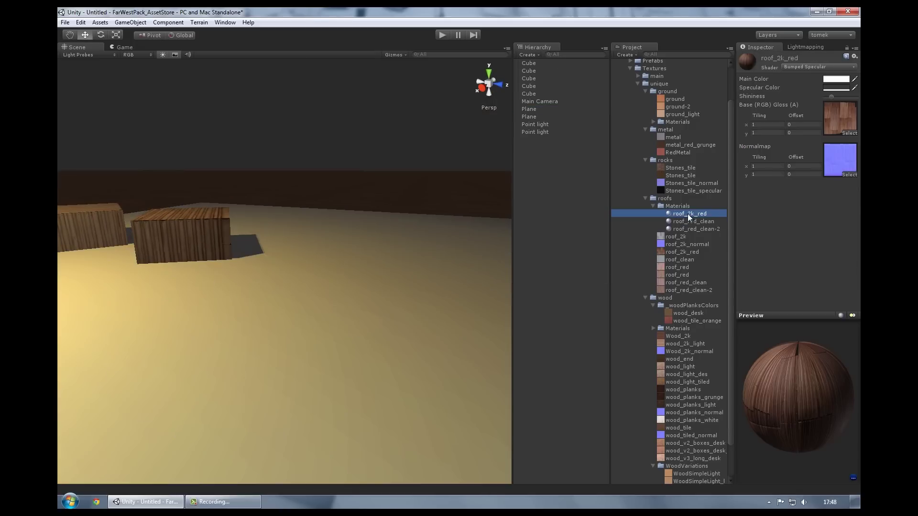
{"action": "left_click_drag", "start_coordinate": [687, 213], "coordinate": [397, 335]}
{"action": "scroll", "coordinate": [387, 334], "scroll_direction": "down", "scroll_amount": 3}
Shrink the plane to about a third, tilt it upright, and raise it closer
{"action": "key", "text": "r"}
{"action": "left_click_drag", "start_coordinate": [279, 273], "coordinate": [285, 305]}
{"action": "key", "text": "e"}
{"action": "mouse_move", "coordinate": [275, 272]}
{"action": "left_mouse_down"}
{"action": "mouse_move", "coordinate": [310, 250]}
{"action": "mouse_move", "coordinate": [302, 377]}
{"action": "left_mouse_up"}
{"action": "key", "text": "w"}
{"action": "left_click_drag", "start_coordinate": [281, 239], "coordinate": [379, 226]}
{"action": "key", "text": "e"}
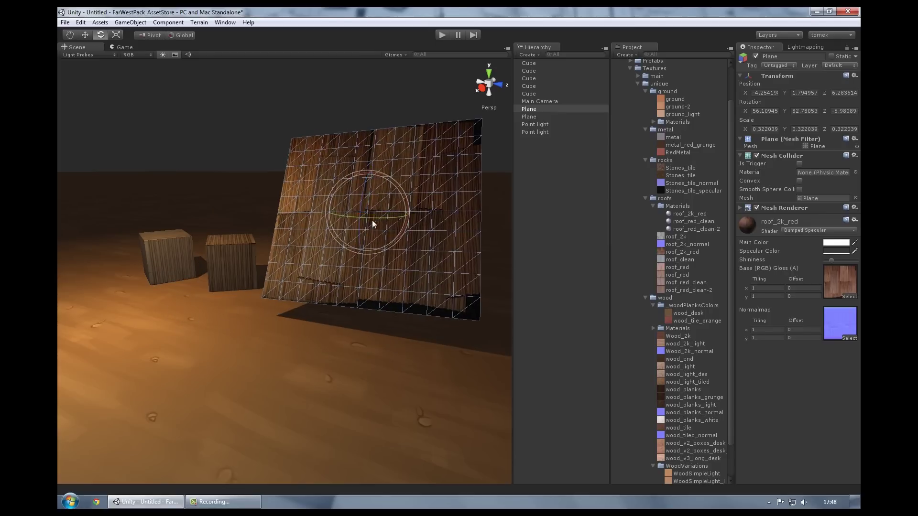
{"action": "left_click", "coordinate": [262, 126]}
Stretch the upright plane wider along X and shift it along Z
{"action": "mouse_move", "coordinate": [263, 125]}
{"action": "left_mouse_down", "text": "alt"}
{"action": "mouse_move", "coordinate": [268, 262]}
{"action": "mouse_move", "coordinate": [448, 305]}
{"action": "mouse_move", "coordinate": [465, 251]}
{"action": "mouse_move", "coordinate": [236, 321]}
{"action": "mouse_move", "coordinate": [258, 277]}
{"action": "left_mouse_up", "text": "alt"}
{"action": "left_click", "coordinate": [387, 164]}
{"action": "key", "text": "r"}
{"action": "left_click_drag", "start_coordinate": [391, 171], "coordinate": [372, 196]}
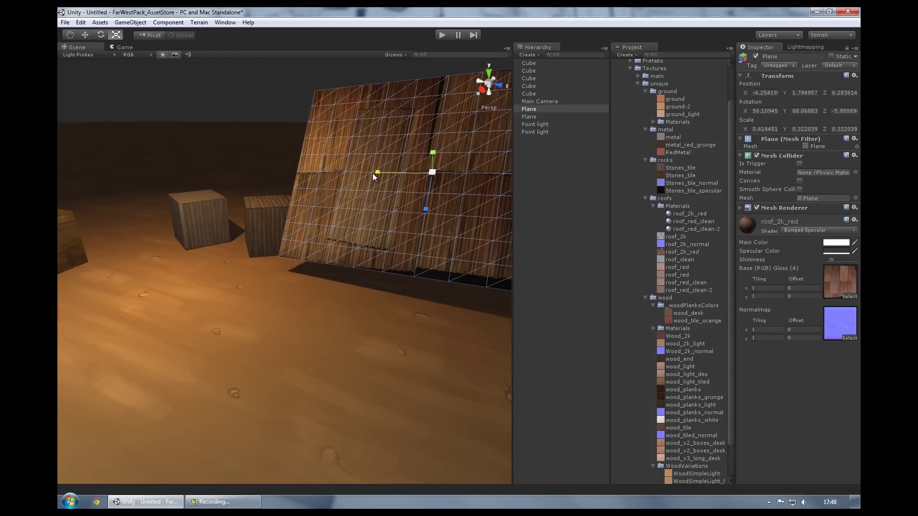
{"action": "left_click_drag", "start_coordinate": [471, 176], "coordinate": [546, 186]}
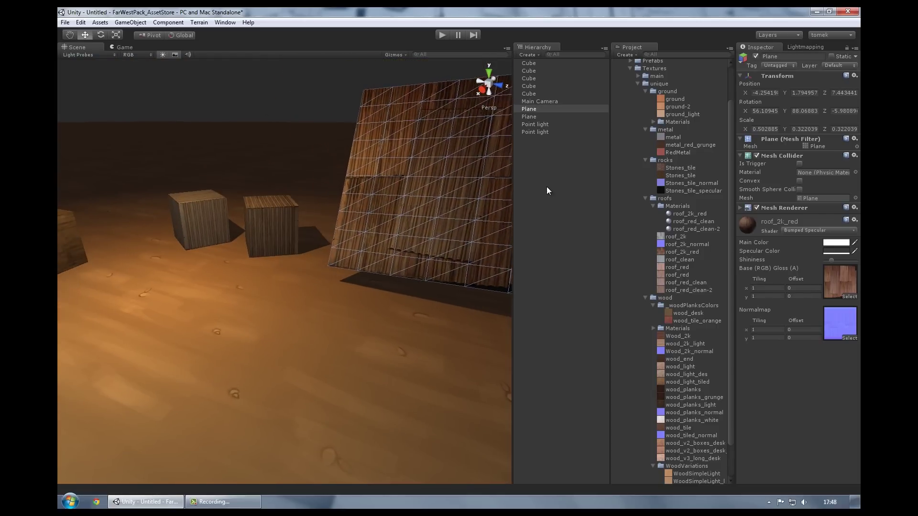
{"action": "left_click", "coordinate": [546, 186]}
{"action": "mouse_move", "coordinate": [263, 202]}
{"action": "left_mouse_down", "text": "alt"}
{"action": "mouse_move", "coordinate": [140, 275]}
{"action": "mouse_move", "coordinate": [224, 262]}
{"action": "mouse_move", "coordinate": [348, 290]}
{"action": "left_mouse_up", "text": "alt"}
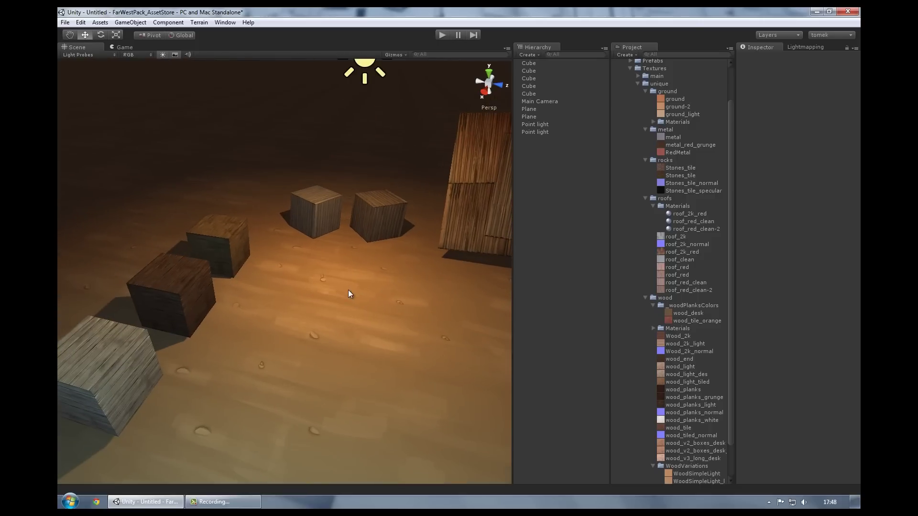
Preview the roof textures and wood_planks_grunge in the Project panel
{"action": "left_click", "coordinate": [701, 252]}
{"action": "left_click", "coordinate": [698, 259]}
{"action": "left_click", "coordinate": [694, 267]}
{"action": "left_click", "coordinate": [692, 276]}
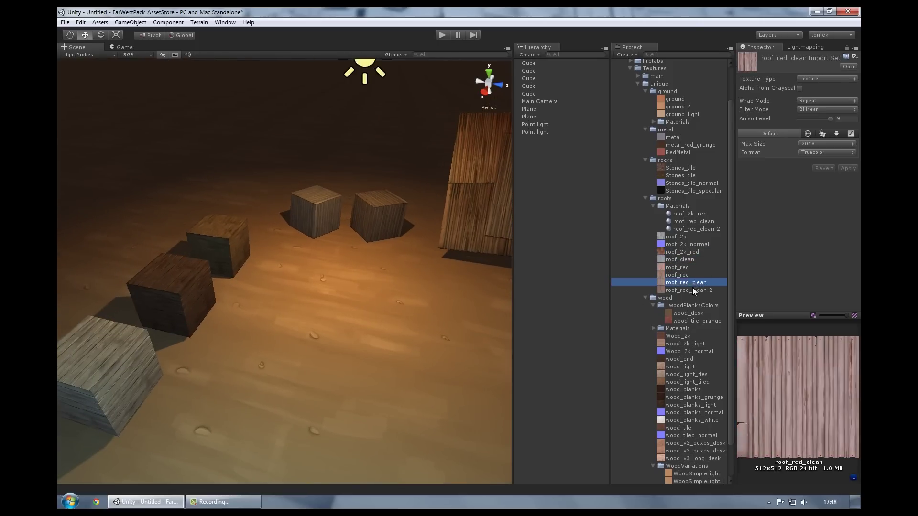
{"action": "left_click", "coordinate": [692, 287]}
{"action": "scroll", "coordinate": [683, 332], "scroll_direction": "down", "scroll_amount": 2}
{"action": "left_click", "coordinate": [686, 358]}
{"action": "scroll", "coordinate": [681, 362], "scroll_direction": "up", "scroll_amount": 3}
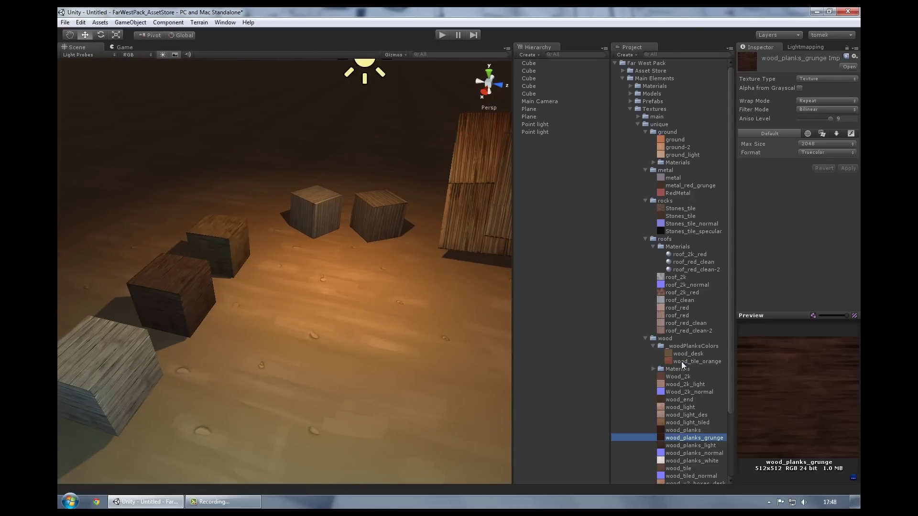
Duplicate a dark crate onto open floor and give it the Stones_tile_normal normal map
{"action": "left_click", "coordinate": [135, 292]}
{"action": "key", "text": "ctrl+d"}
{"action": "mouse_move", "coordinate": [174, 293]}
{"action": "left_mouse_down"}
{"action": "mouse_move", "coordinate": [299, 337]}
{"action": "mouse_move", "coordinate": [313, 328]}
{"action": "left_mouse_up"}
{"action": "key", "text": "f"}
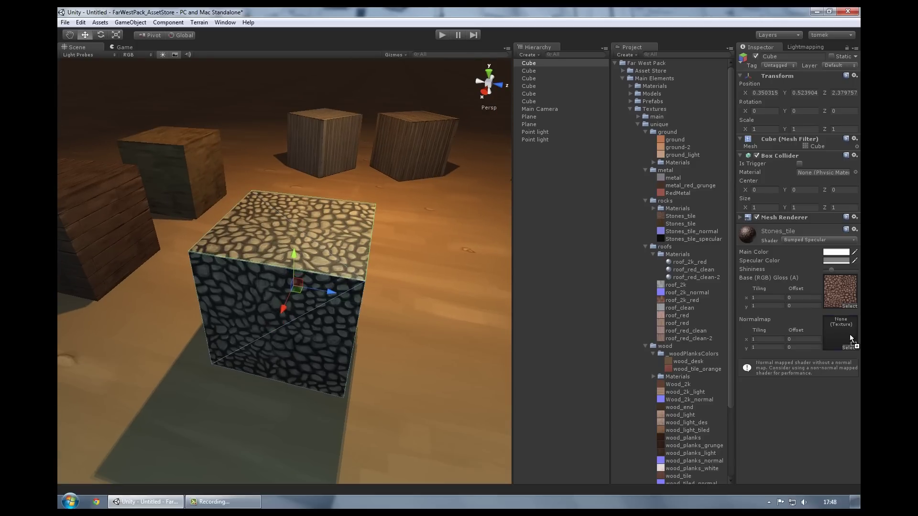
{"action": "left_click_drag", "start_coordinate": [850, 337], "coordinate": [850, 338]}
{"action": "double_click", "coordinate": [840, 330]}
{"action": "left_click", "coordinate": [827, 78]}
{"action": "left_click", "coordinate": [813, 96]}
{"action": "left_click", "coordinate": [847, 169]}
Review the stone cube's specular colour
{"action": "left_click", "coordinate": [308, 259]}
{"action": "key", "text": "f"}
{"action": "left_click", "coordinate": [835, 260]}
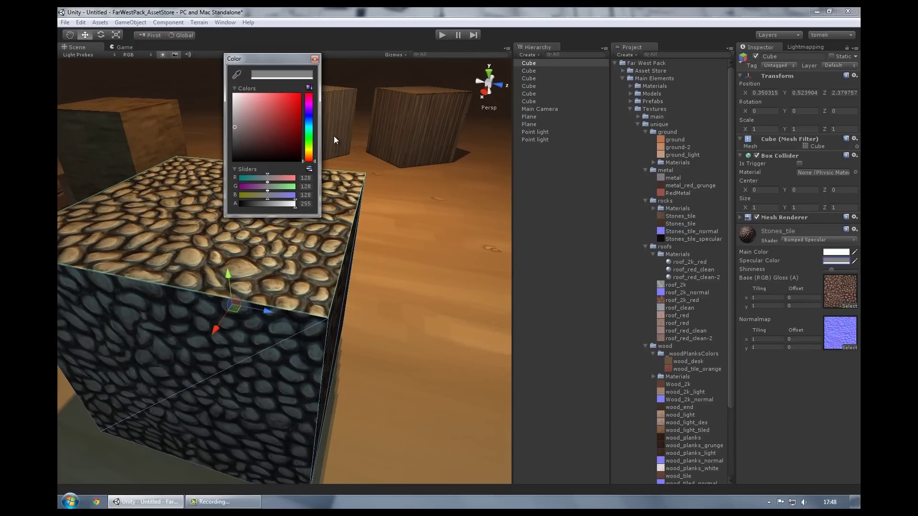
{"action": "left_click", "coordinate": [317, 269]}
{"action": "mouse_move", "coordinate": [317, 269]}
{"action": "left_mouse_down", "text": "alt"}
{"action": "mouse_move", "coordinate": [211, 279]}
{"action": "mouse_move", "coordinate": [508, 296]}
{"action": "mouse_move", "coordinate": [497, 266]}
{"action": "left_mouse_up", "text": "alt"}
Duplicate the stone cube, rotate the copy, and set its normal map and specular colour
{"action": "left_click", "coordinate": [211, 279]}
{"action": "key", "text": "f"}
{"action": "key", "text": "ctrl+d"}
{"action": "key", "text": "e"}
{"action": "key", "text": "f"}
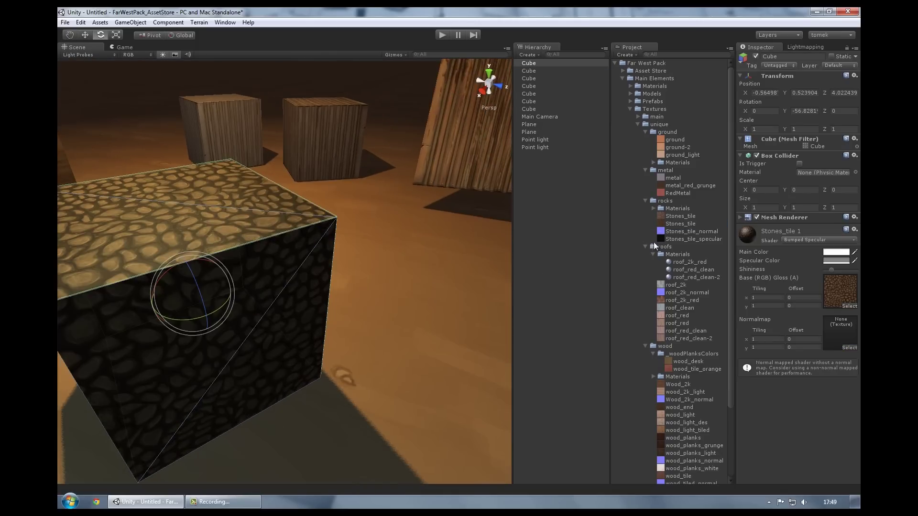
{"action": "left_click_drag", "start_coordinate": [841, 334], "coordinate": [840, 334]}
{"action": "left_click_drag", "start_coordinate": [422, 291], "coordinate": [348, 266], "text": "alt"}
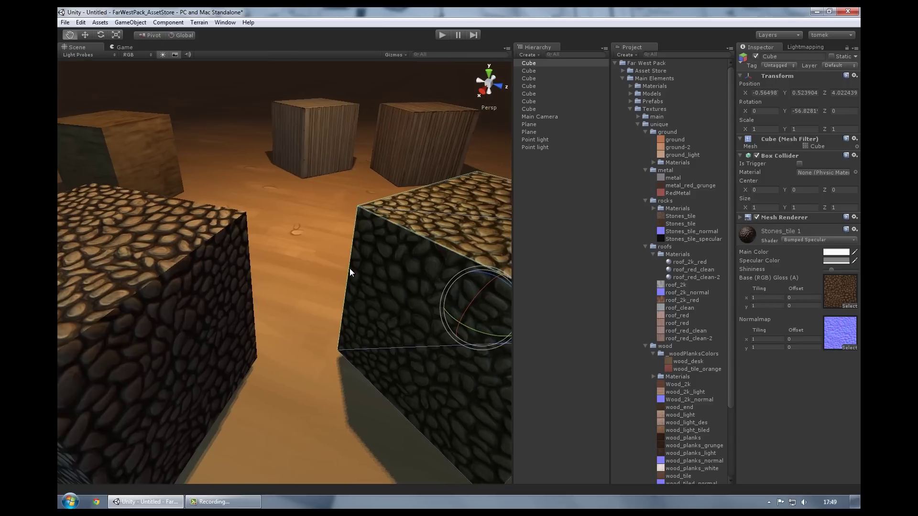
{"action": "left_click", "coordinate": [831, 261]}
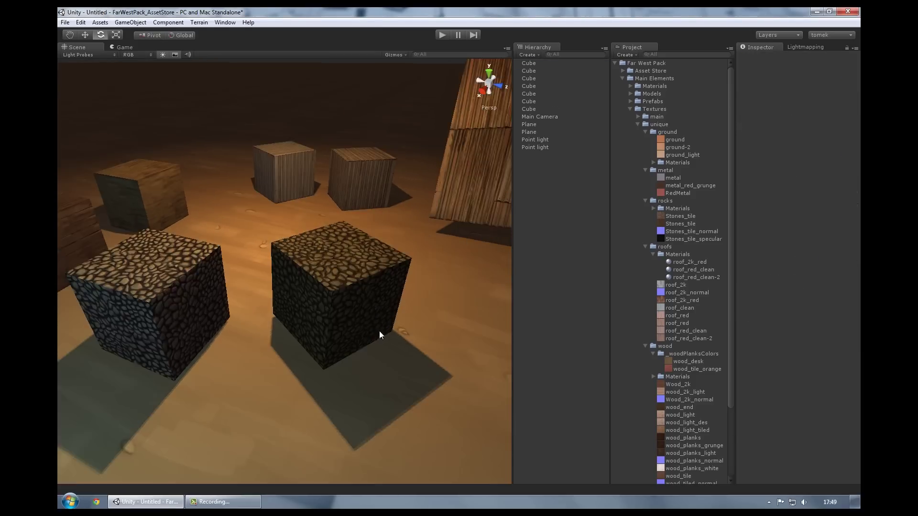
Move both stone cubes into place on the floor, one to the left
{"action": "left_click_drag", "start_coordinate": [380, 331], "coordinate": [334, 320], "text": "alt"}
{"action": "left_click", "coordinate": [467, 220]}
{"action": "key", "text": "w"}
{"action": "left_click_drag", "start_coordinate": [467, 219], "coordinate": [243, 299]}
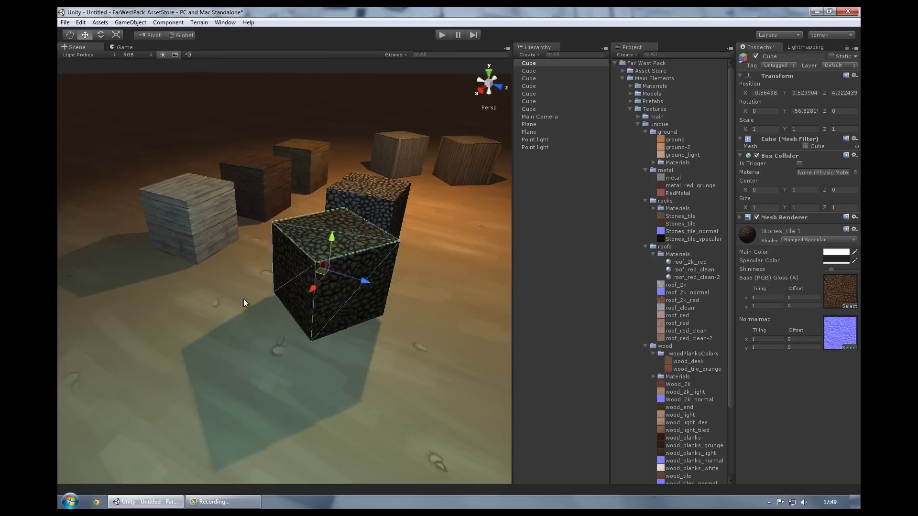
{"action": "left_click", "coordinate": [358, 223]}
{"action": "left_click_drag", "start_coordinate": [359, 225], "coordinate": [90, 269]}
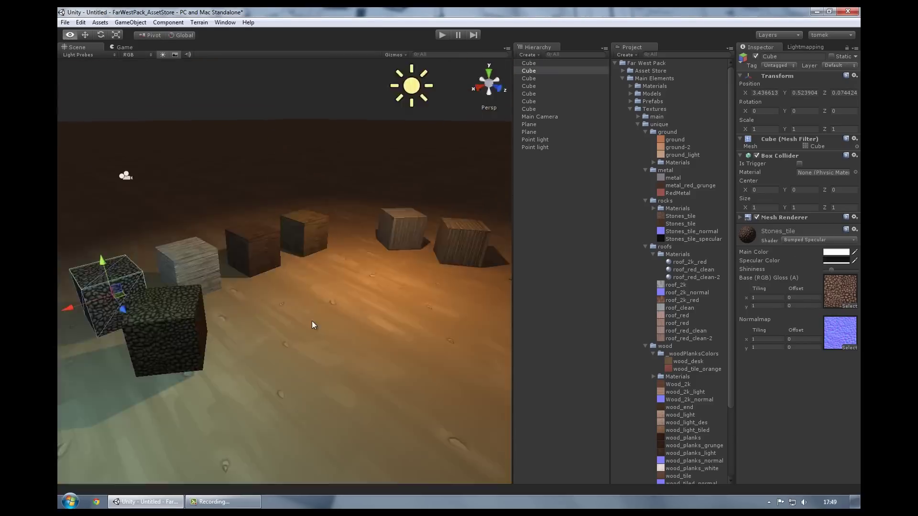
{"action": "left_click_drag", "start_coordinate": [168, 302], "coordinate": [400, 310], "text": "alt"}
Preview the metal textures and select RedMetal
{"action": "left_click", "coordinate": [681, 177]}
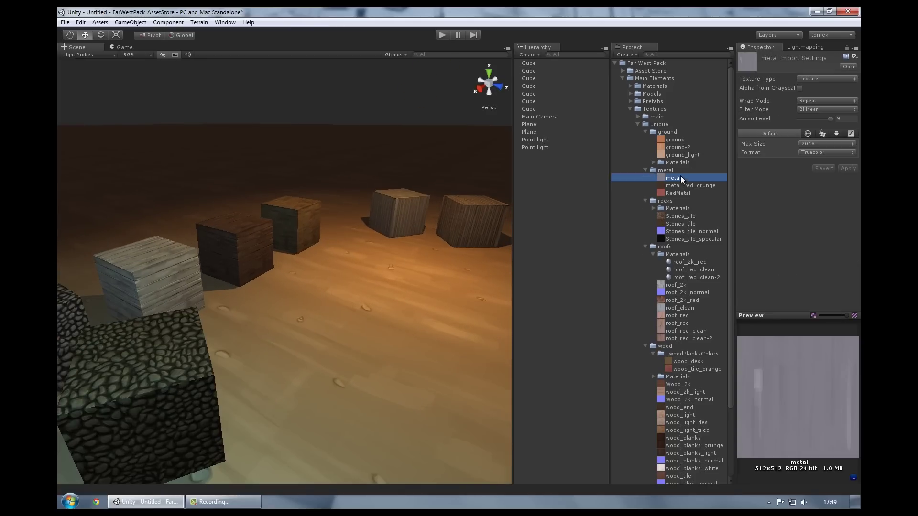
{"action": "left_click", "coordinate": [680, 186]}
{"action": "left_click", "coordinate": [681, 192]}
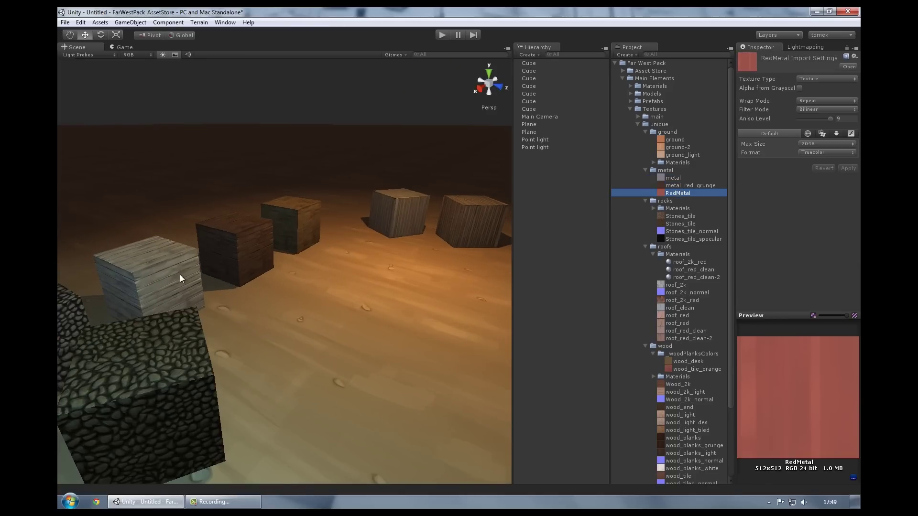
{"action": "left_click_drag", "start_coordinate": [421, 175], "coordinate": [354, 170], "text": "alt"}
Add a sphere to the scene and give it the red RedMetal material
{"action": "left_click", "coordinate": [541, 178]}
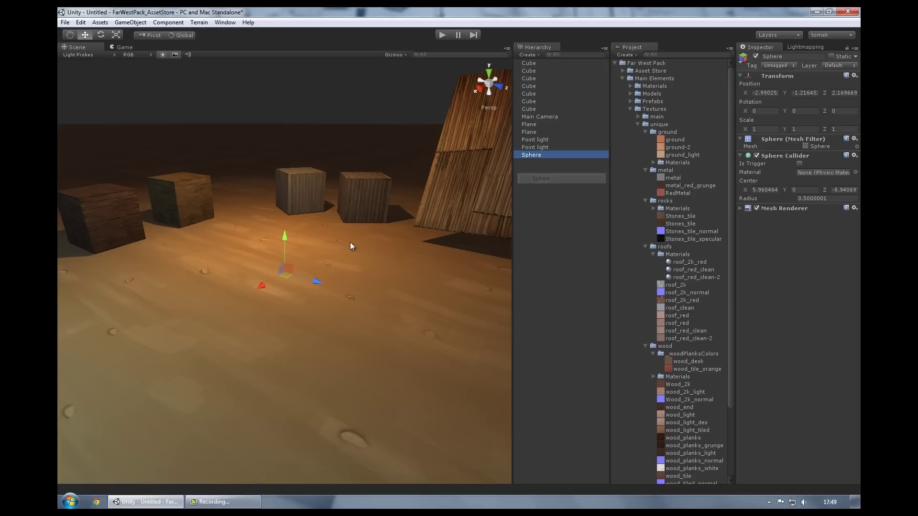
{"action": "left_click_drag", "start_coordinate": [681, 197], "coordinate": [320, 262]}
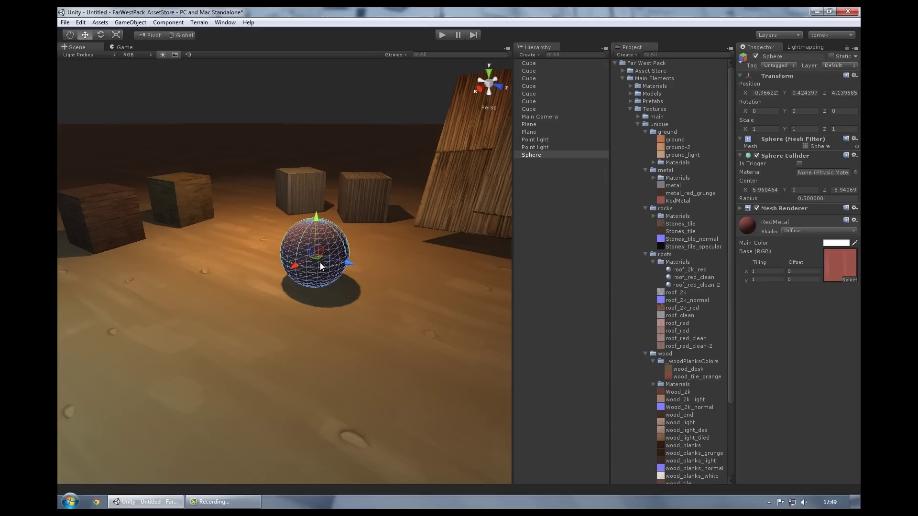
{"action": "scroll", "coordinate": [320, 262], "scroll_direction": "up", "scroll_amount": 3}
{"action": "left_click_drag", "start_coordinate": [422, 265], "coordinate": [130, 292], "text": "alt"}
Apply the Stones_tile cobblestone material to the floor plane
{"action": "left_click", "coordinate": [280, 139]}
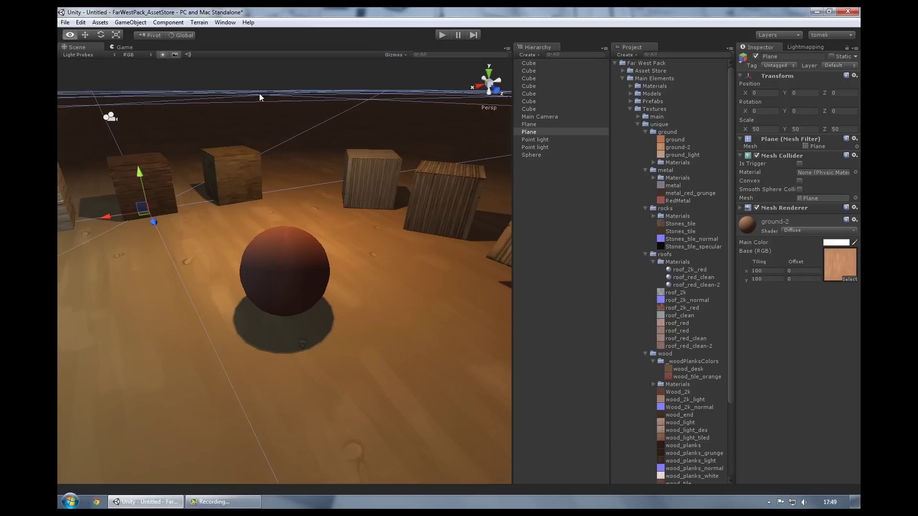
{"action": "left_click_drag", "start_coordinate": [280, 139], "coordinate": [246, 127], "text": "alt"}
{"action": "left_click", "coordinate": [670, 156]}
{"action": "mouse_move", "coordinate": [293, 237]}
{"action": "left_mouse_down", "text": "alt"}
{"action": "mouse_move", "coordinate": [368, 234]}
{"action": "mouse_move", "coordinate": [383, 243]}
{"action": "left_mouse_up", "text": "alt"}
{"action": "left_click", "coordinate": [328, 242]}
{"action": "left_click_drag", "start_coordinate": [680, 223], "coordinate": [369, 274]}
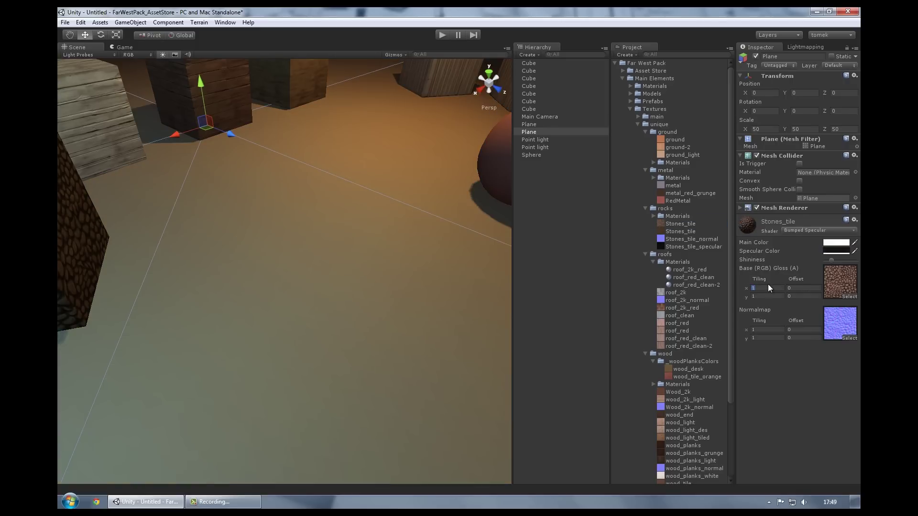
Set the floor material's tiling to 100 and view the whole scene with cubes and sphere
{"action": "type", "text": "100"}
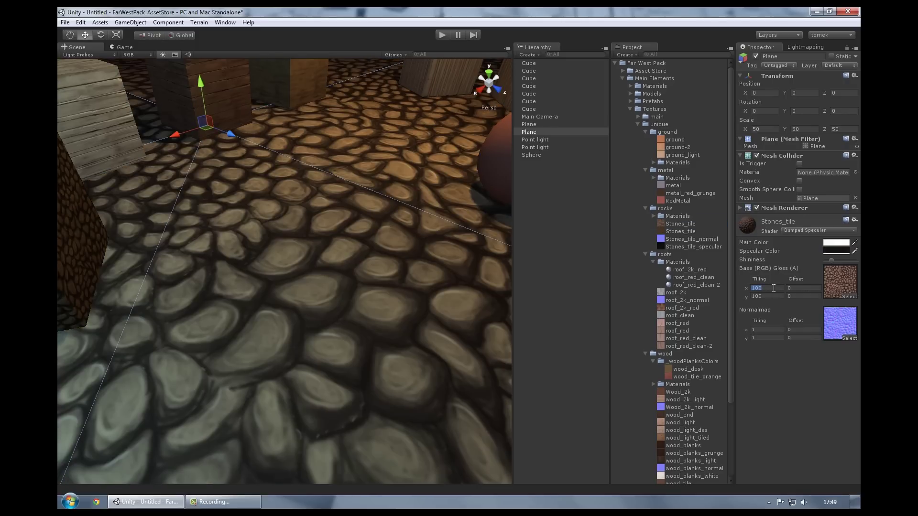
{"action": "key", "text": "Return"}
{"action": "left_click_drag", "start_coordinate": [334, 258], "coordinate": [321, 240], "text": "alt"}
{"action": "mouse_move", "coordinate": [298, 209]}
{"action": "left_mouse_down", "text": "alt"}
{"action": "mouse_move", "coordinate": [440, 324]}
{"action": "mouse_move", "coordinate": [394, 314]}
{"action": "left_mouse_up", "text": "alt"}
{"action": "left_click", "coordinate": [394, 314]}
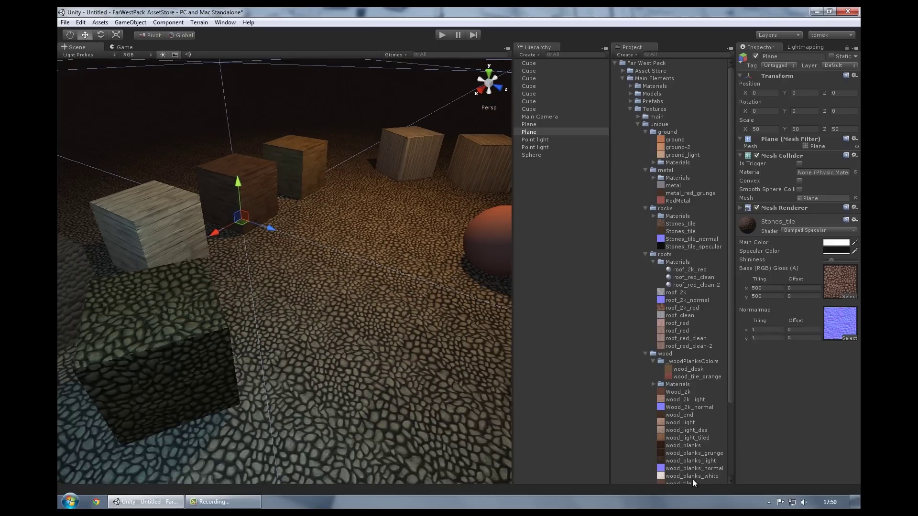
{"action": "mouse_move", "coordinate": [428, 348]}
{"action": "left_mouse_down", "text": "alt"}
{"action": "mouse_move", "coordinate": [300, 260]}
{"action": "mouse_move", "coordinate": [210, 266]}
{"action": "mouse_move", "coordinate": [467, 209]}
{"action": "mouse_move", "coordinate": [212, 240]}
{"action": "left_mouse_up", "text": "alt"}
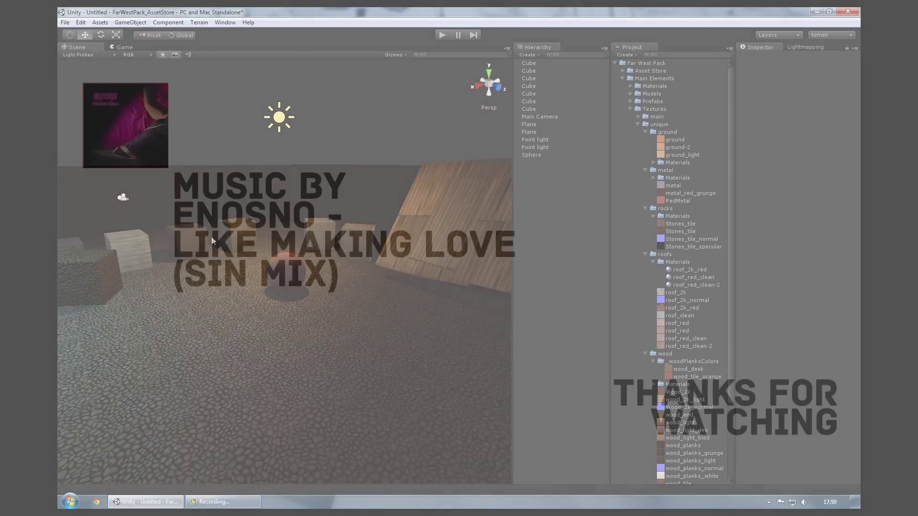